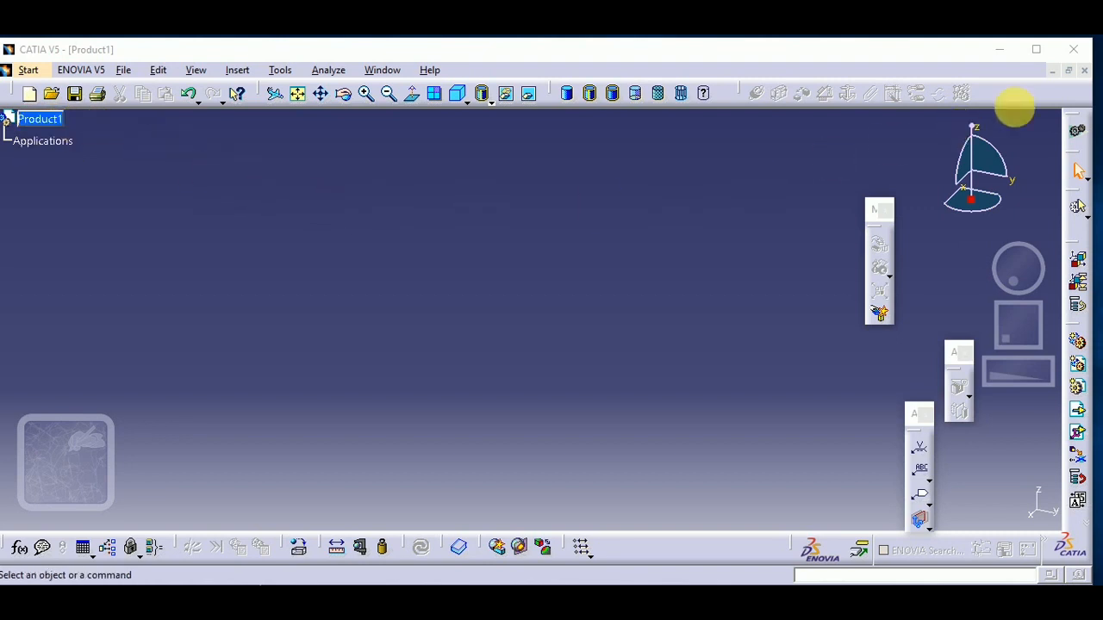
# - Close the empty product and create a new mechanical design part named Part1 with hybrid design enabled
pyautogui.click(1085, 71)
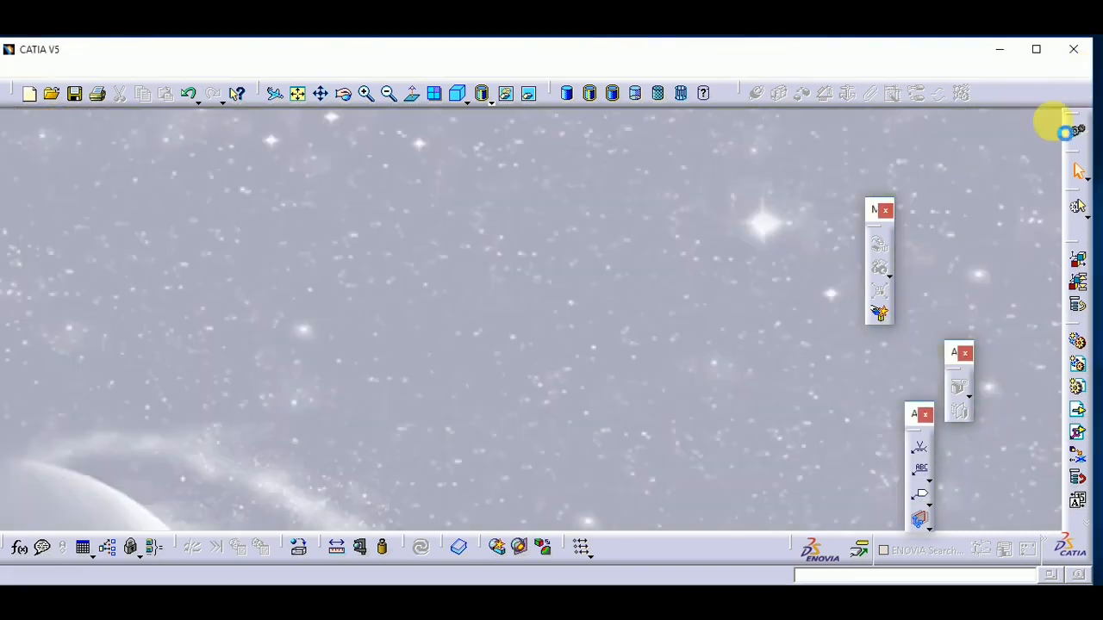
pyautogui.click(19, 72)
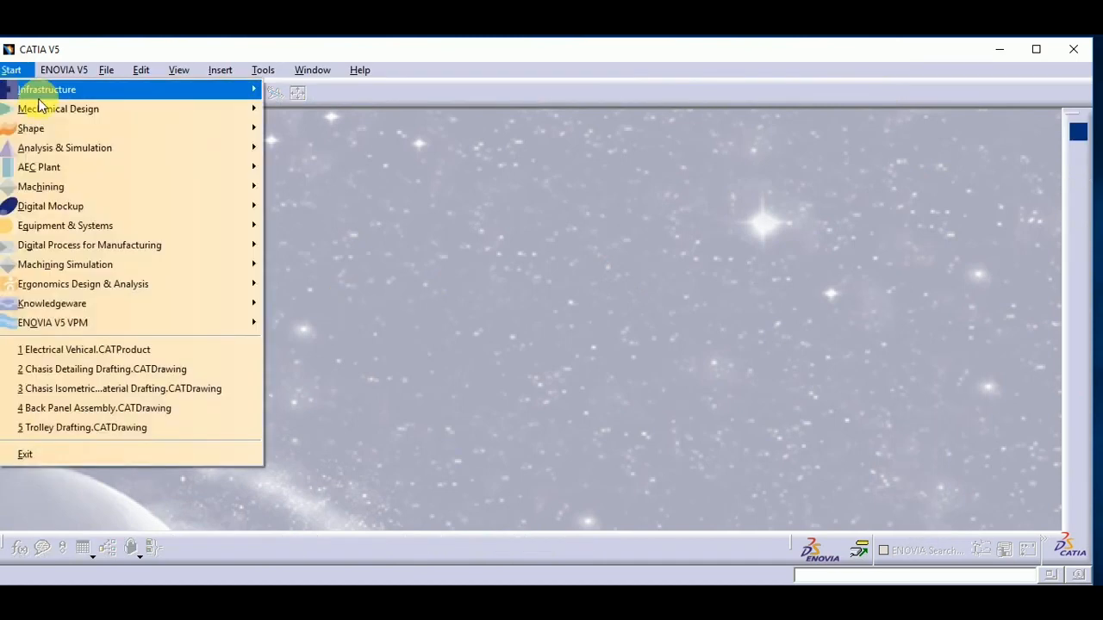
pyautogui.moveTo(43, 109)
pyautogui.click(275, 109)
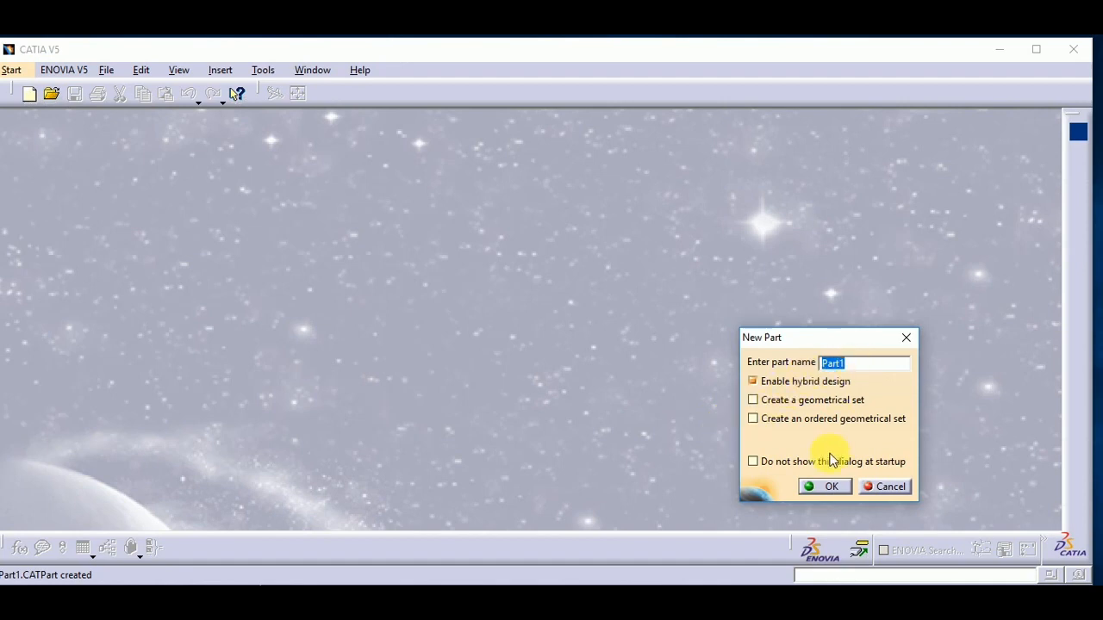
pyautogui.click(832, 488)
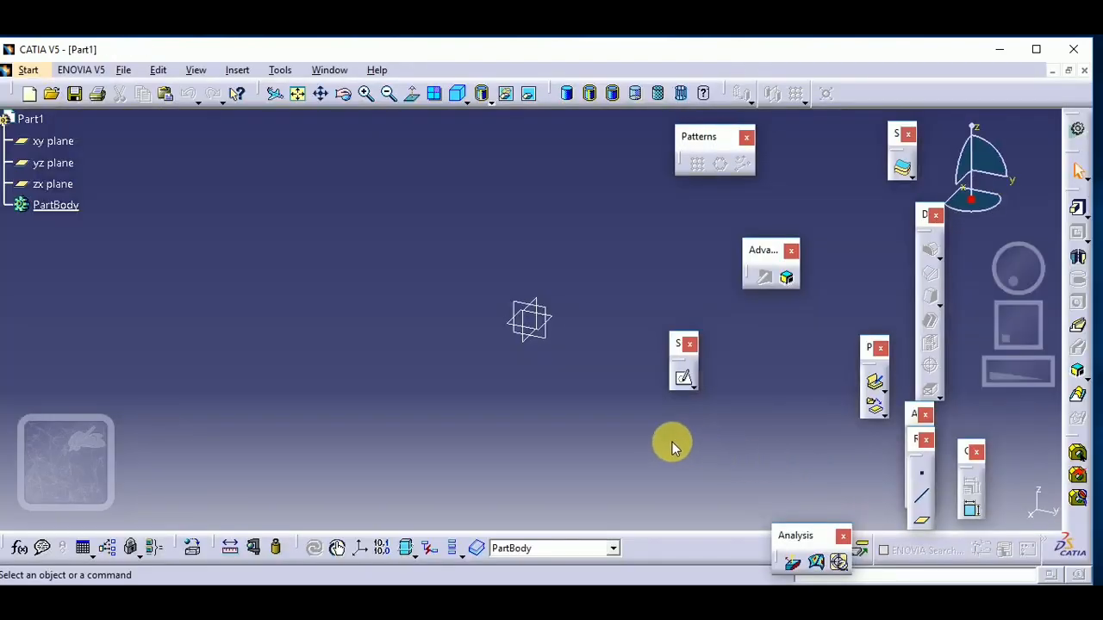
# - Start a sketch on the yz plane and undock the Operation tools into the drawing area
pyautogui.click(541, 341)
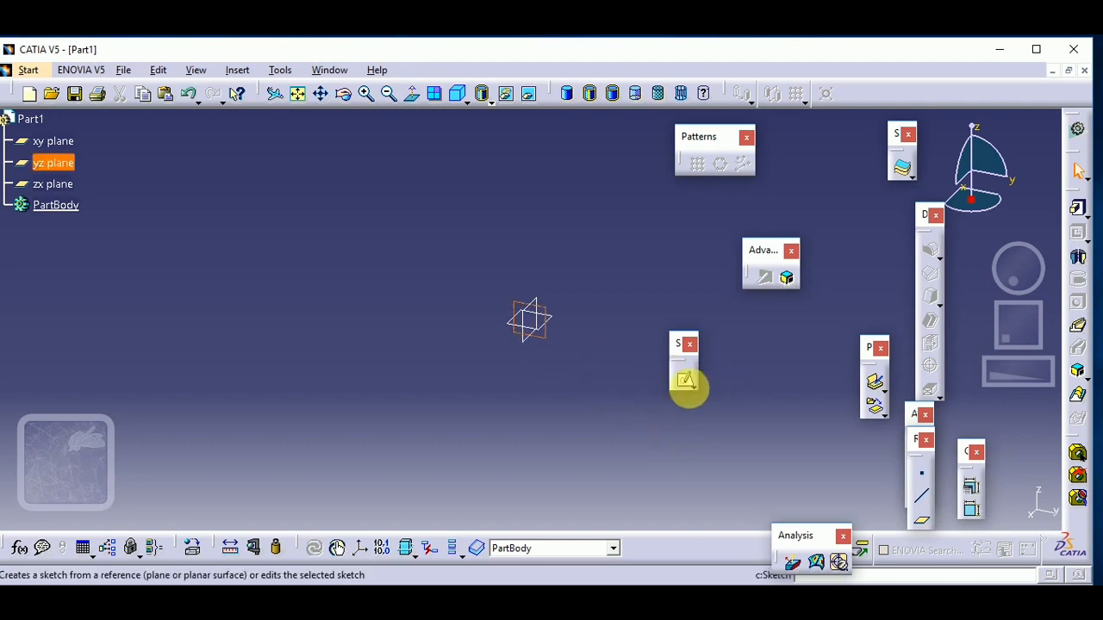
pyautogui.click(685, 382)
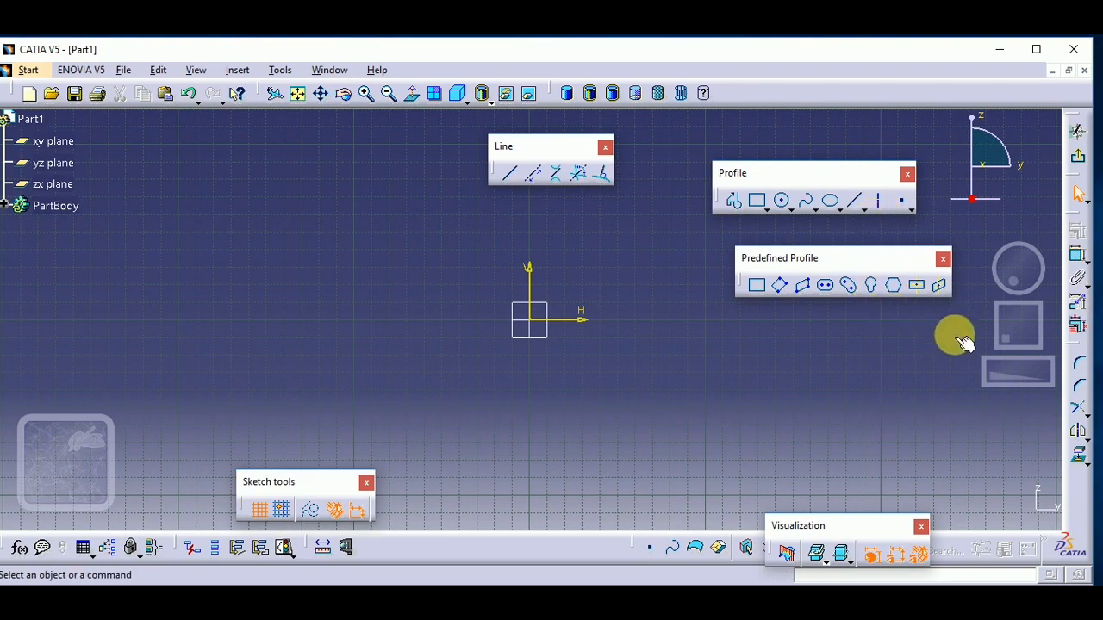
pyautogui.moveTo(1074, 350); pyautogui.dragTo(773, 399)
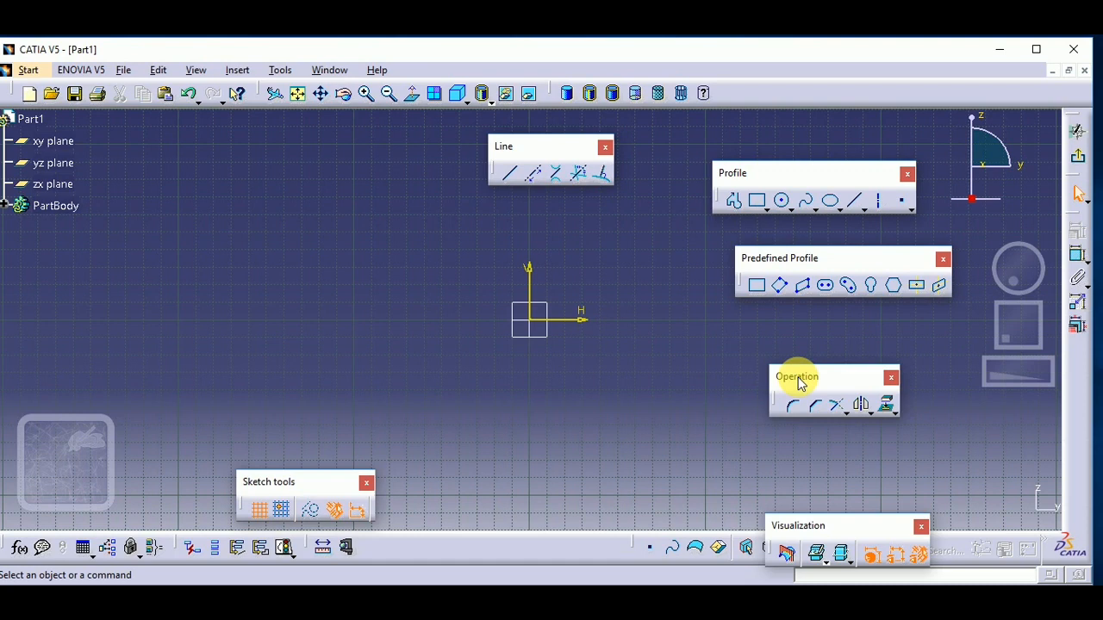
# - Sketch a rectangle about 115 mm wide and 82 mm high around the origin
pyautogui.click(757, 201)
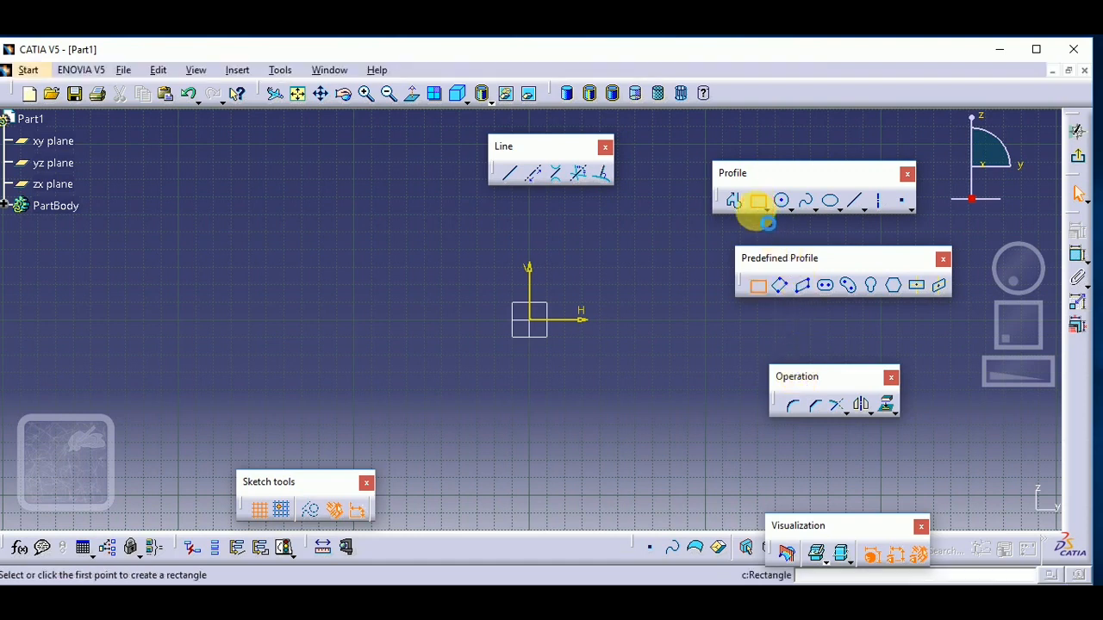
pyautogui.click(454, 374)
pyautogui.click(655, 231)
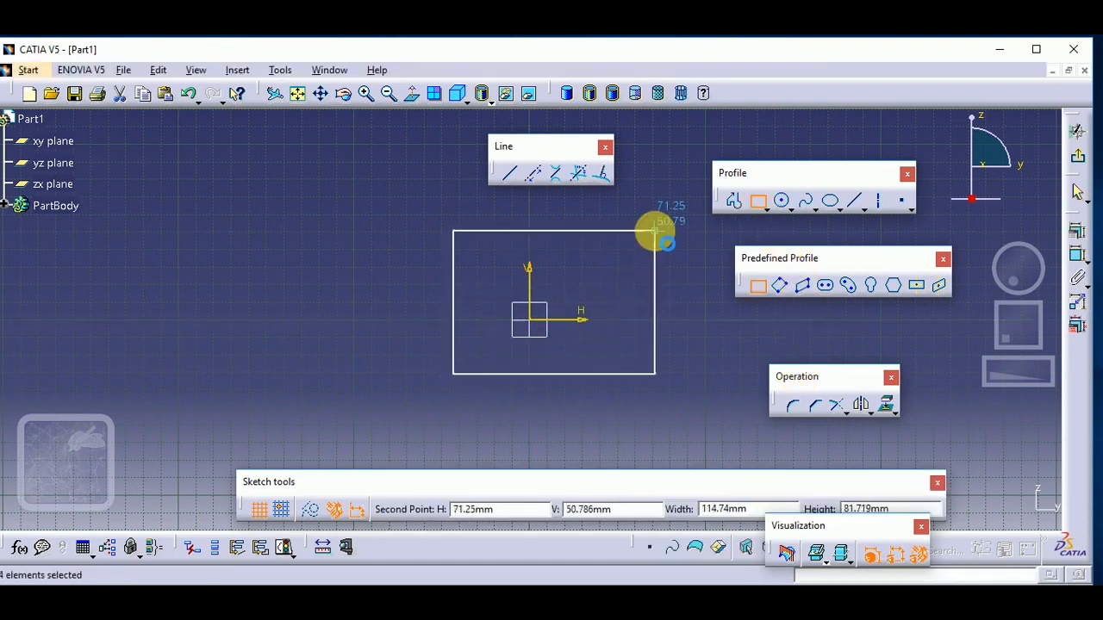
pyautogui.click(693, 403)
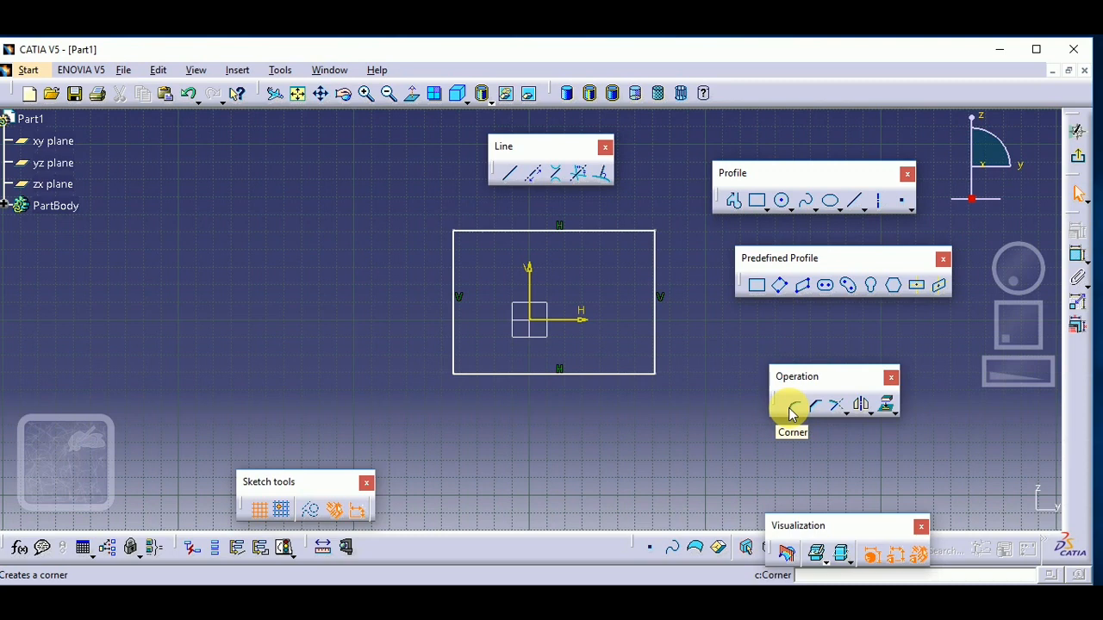
# - Round the rectangle's upper-left corner with a radius of about 25.6 mm, trimming both lines, and move its radius dimension outside the profile
pyautogui.click(792, 412)
pyautogui.click(455, 253)
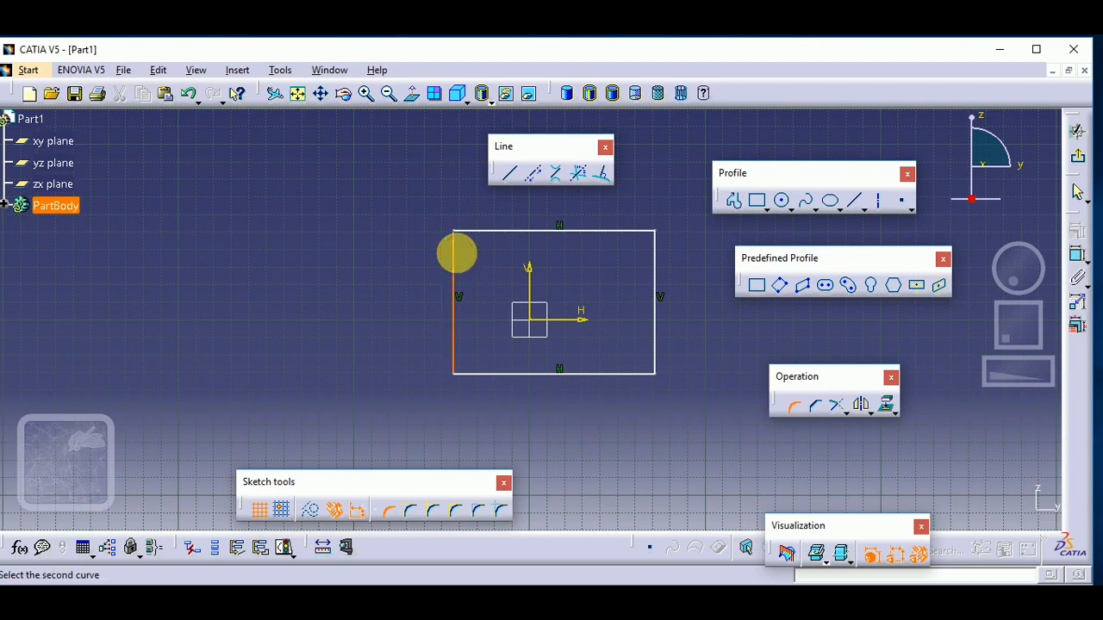
pyautogui.click(469, 231)
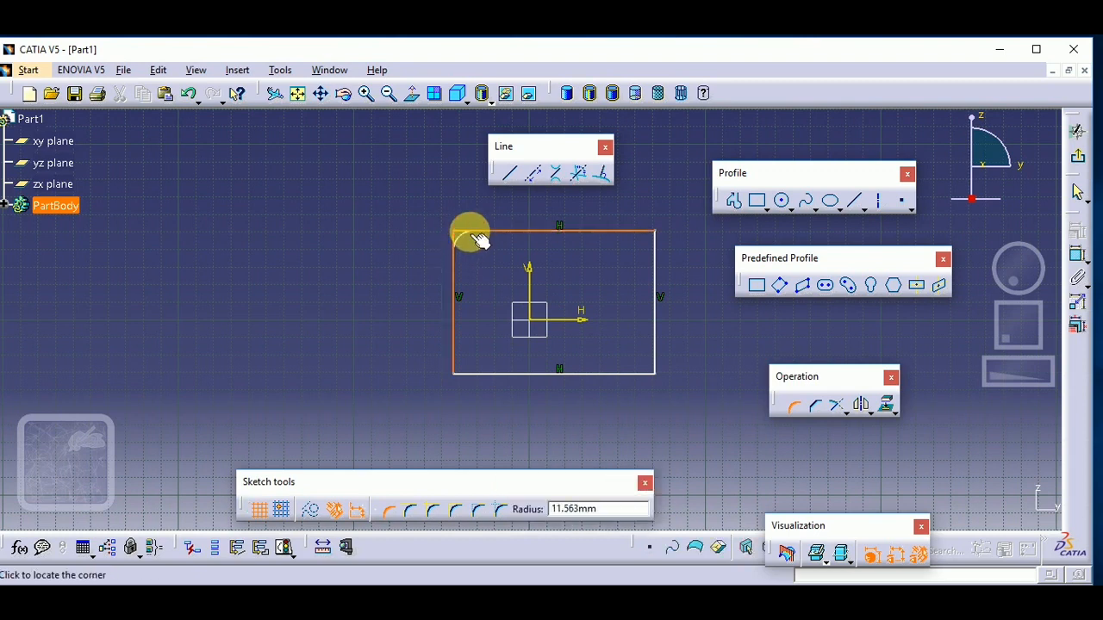
pyautogui.click(474, 241)
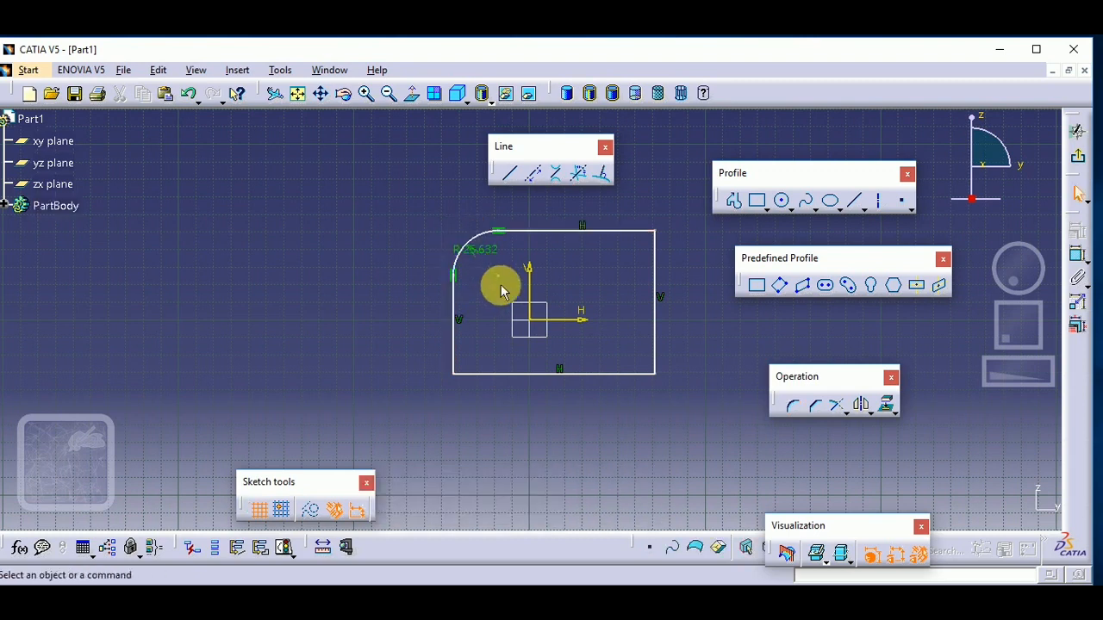
pyautogui.moveTo(478, 253); pyautogui.dragTo(426, 212)
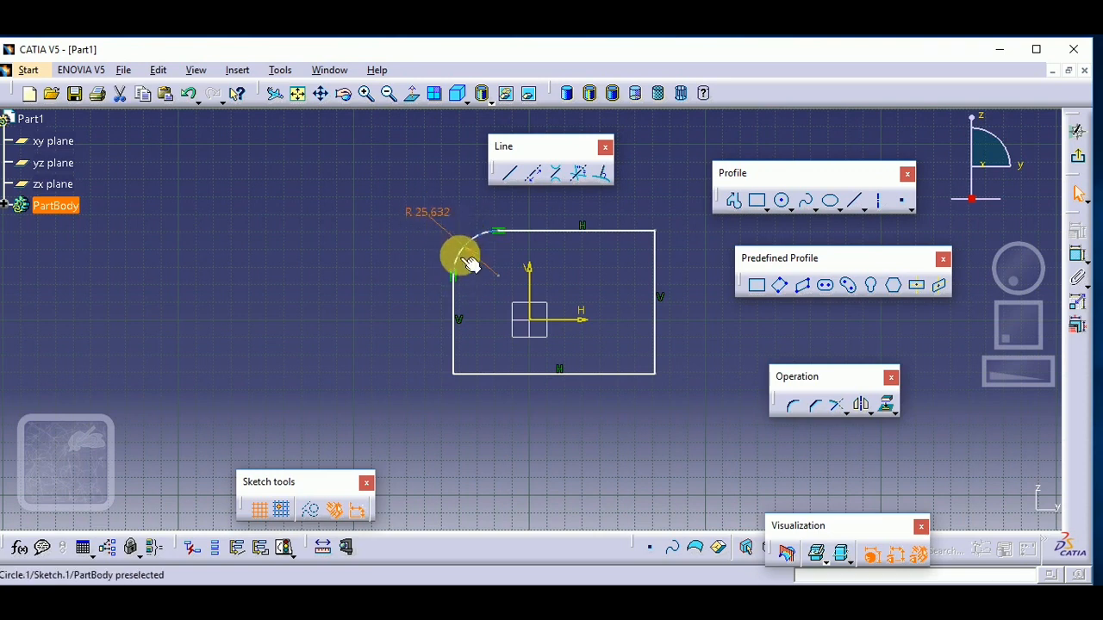
pyautogui.click(470, 258)
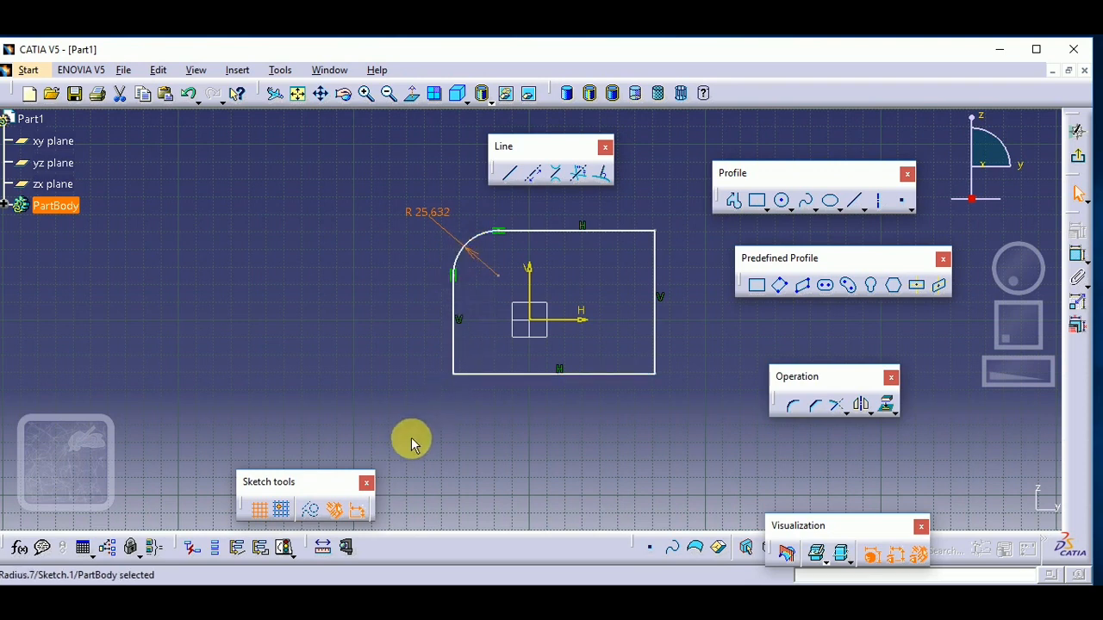
# - Round the rectangle's upper-right corner with a radius of about 29.8 mm, using the Corner option that trims all elements
pyautogui.click(793, 405)
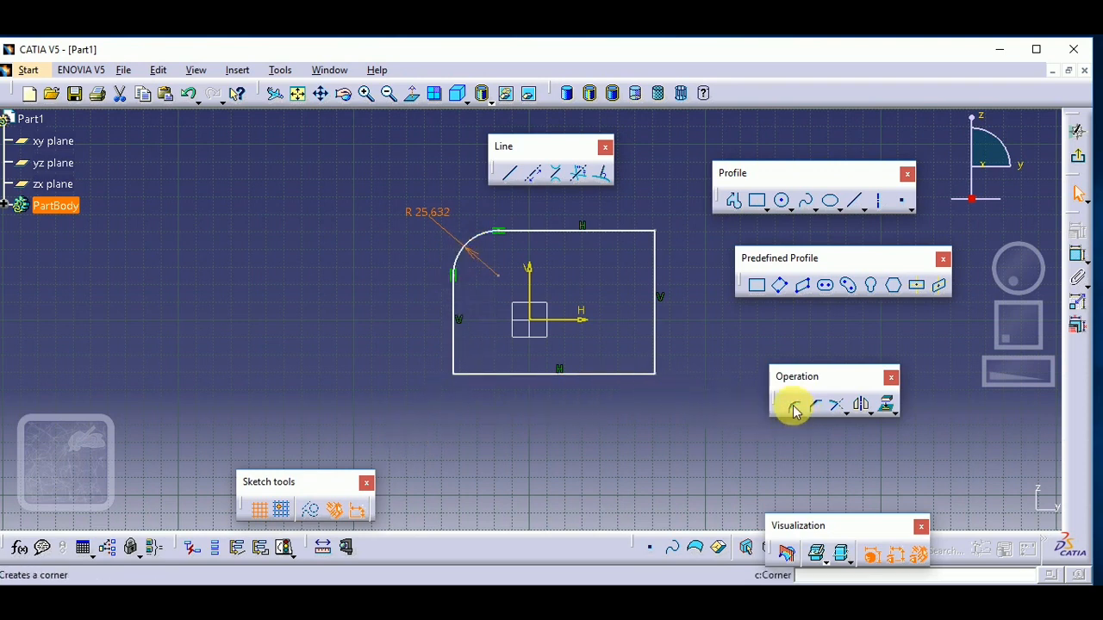
pyautogui.click(793, 408)
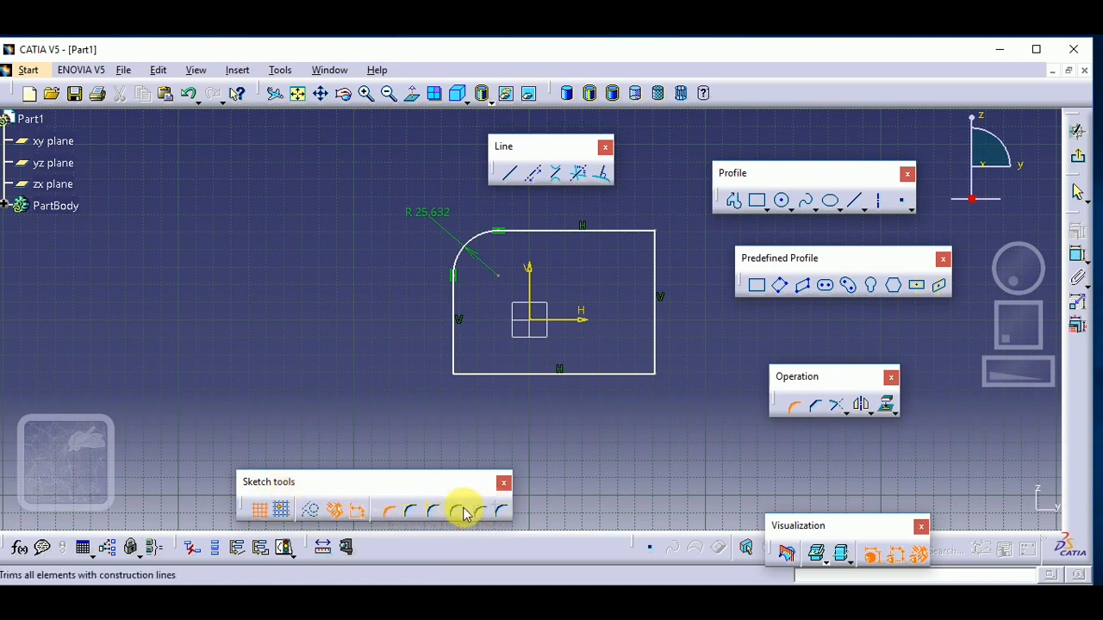
pyautogui.click(385, 516)
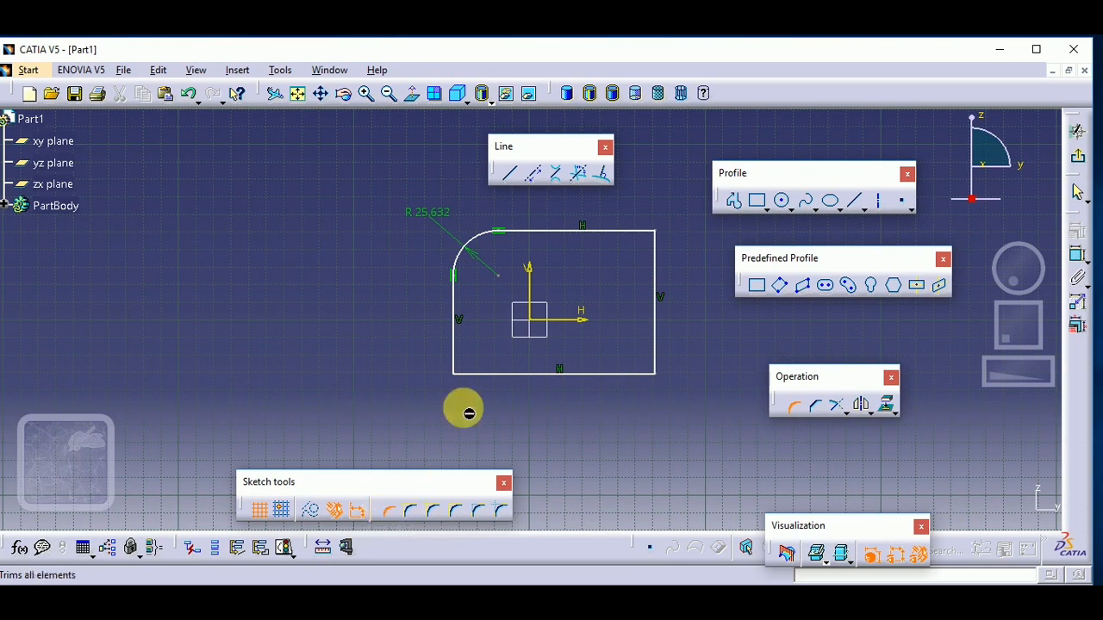
pyautogui.click(629, 233)
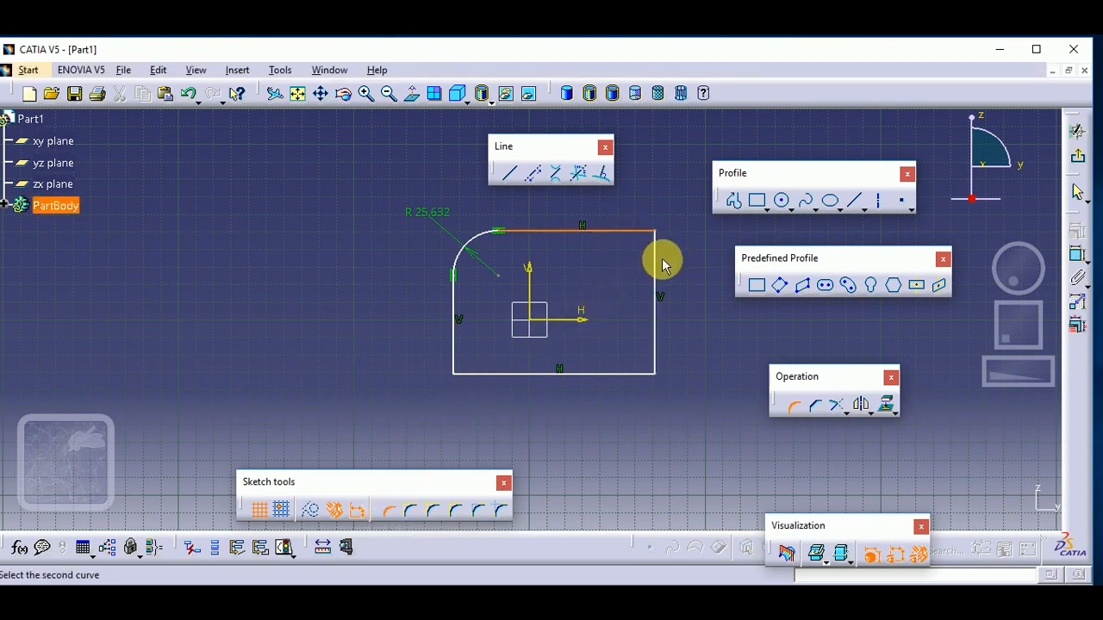
pyautogui.click(662, 263)
pyautogui.click(646, 251)
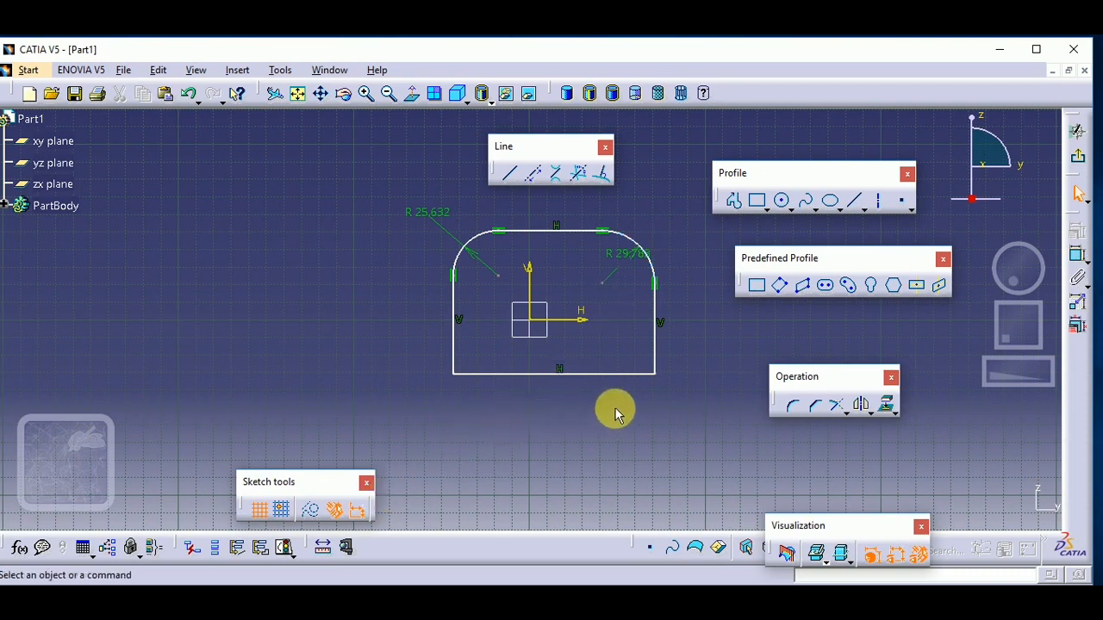
# - Round the lower-right corner with a radius of about 24.8 mm, trimming only the first element, the bottom line
pyautogui.click(794, 408)
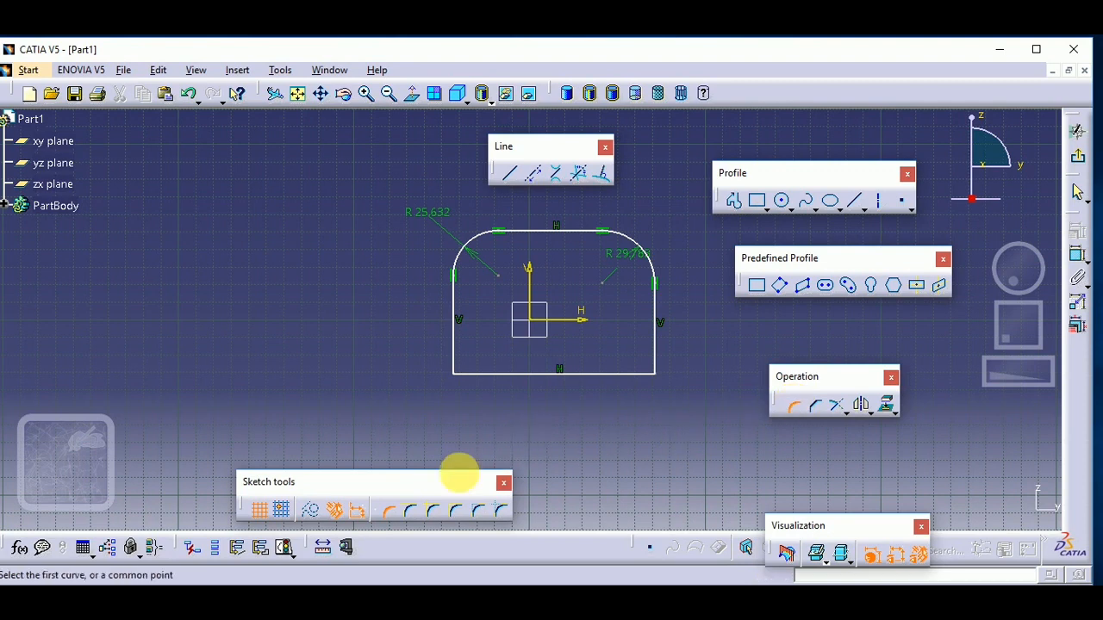
pyautogui.click(415, 512)
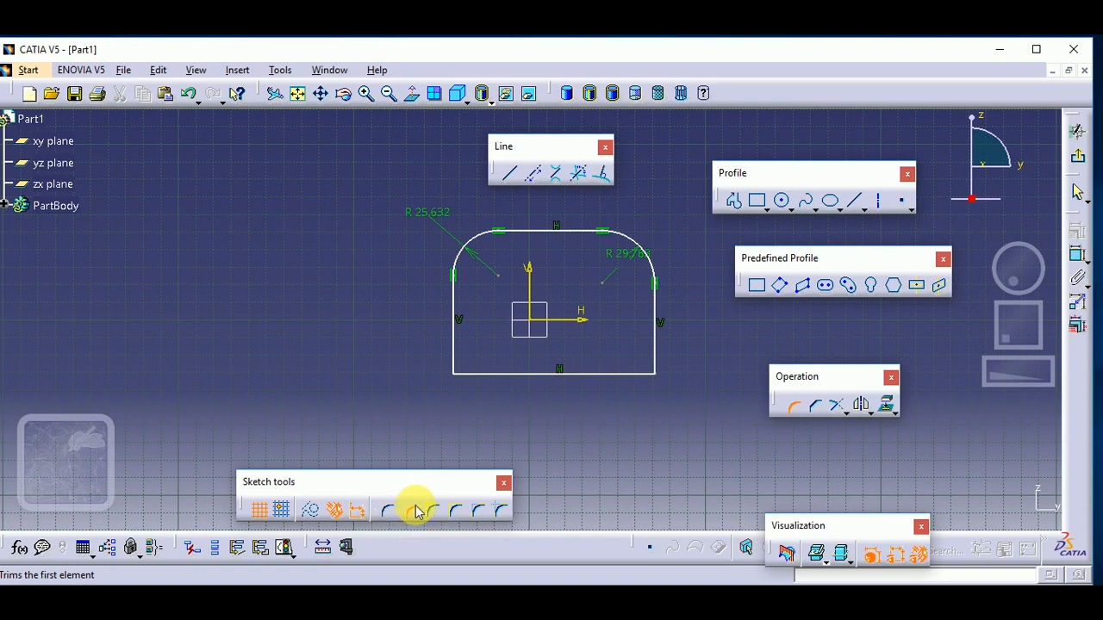
pyautogui.click(628, 374)
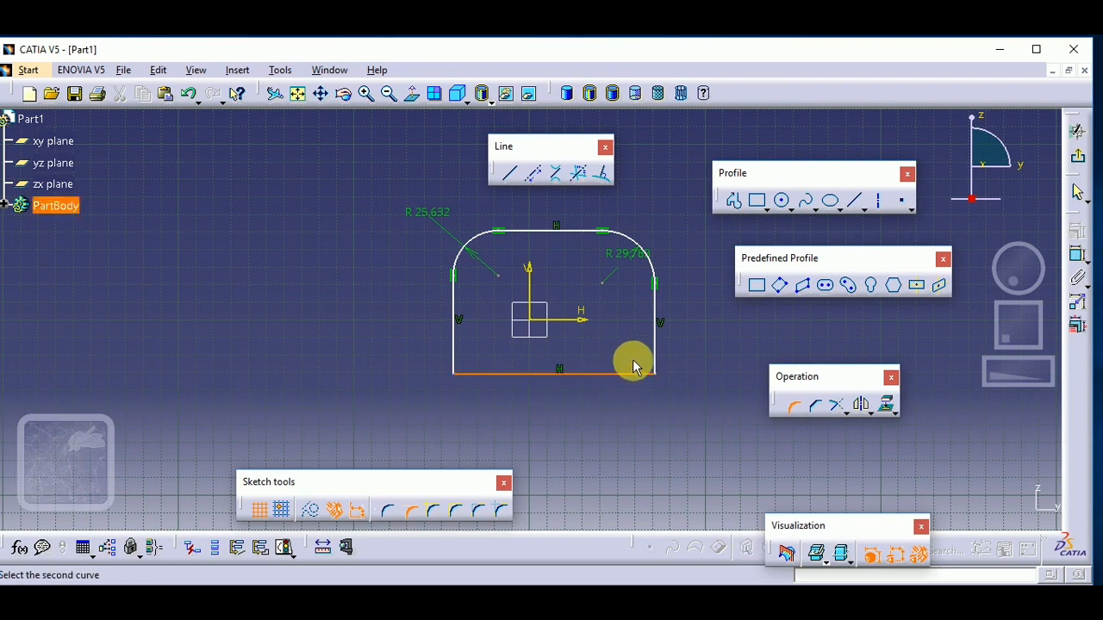
pyautogui.click(655, 350)
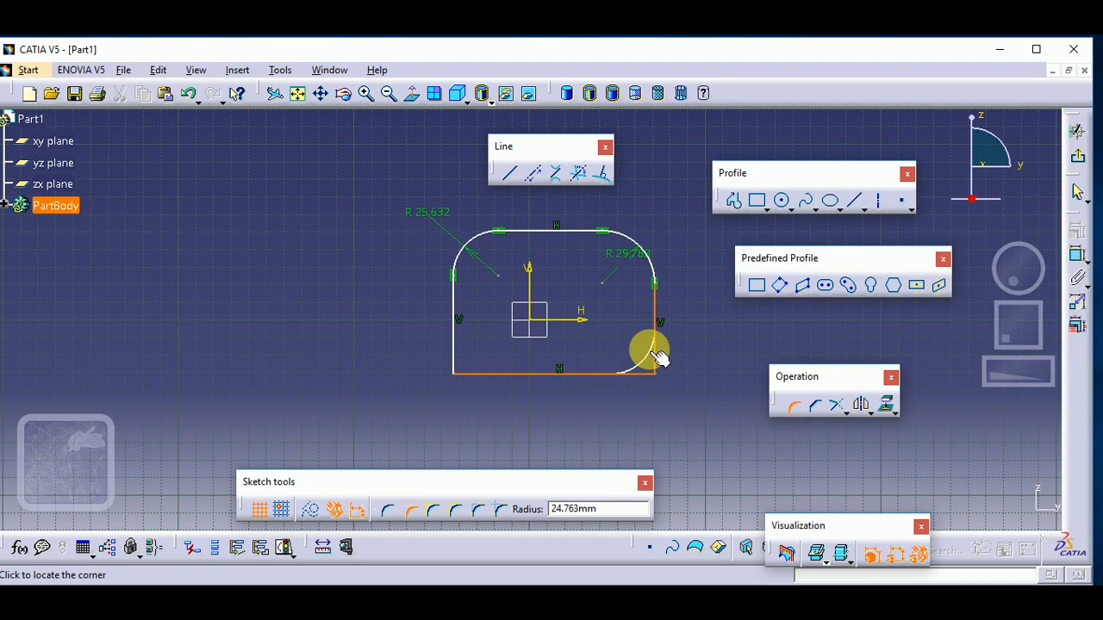
pyautogui.click(655, 355)
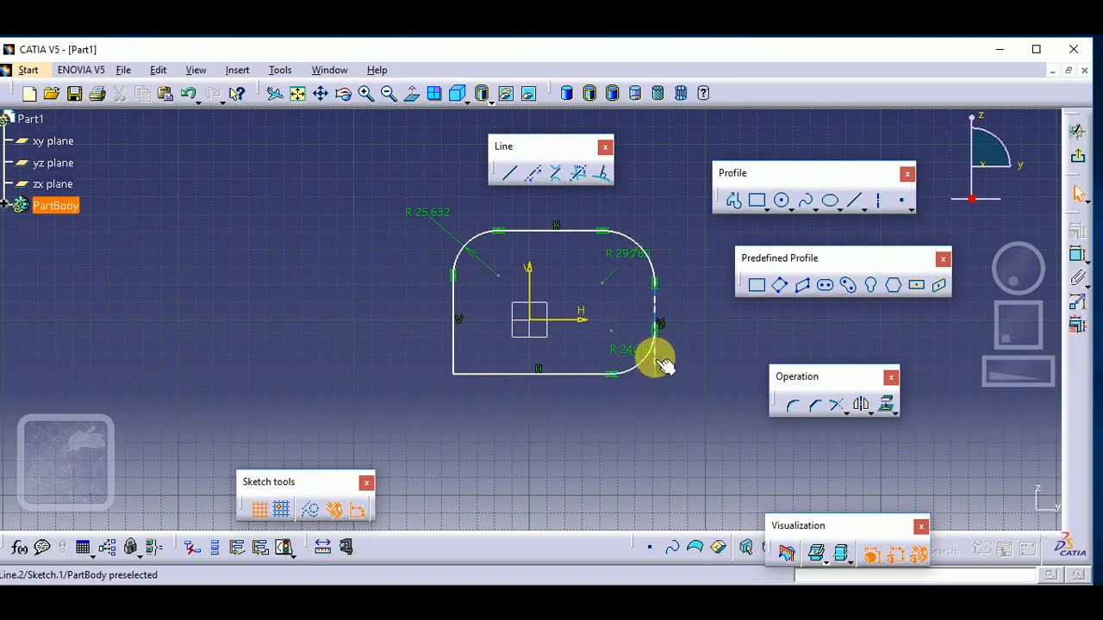
# - Round the lower-left corner with a radius of about 20.8 mm, trimming only the first element, the left vertical line
pyautogui.click(793, 408)
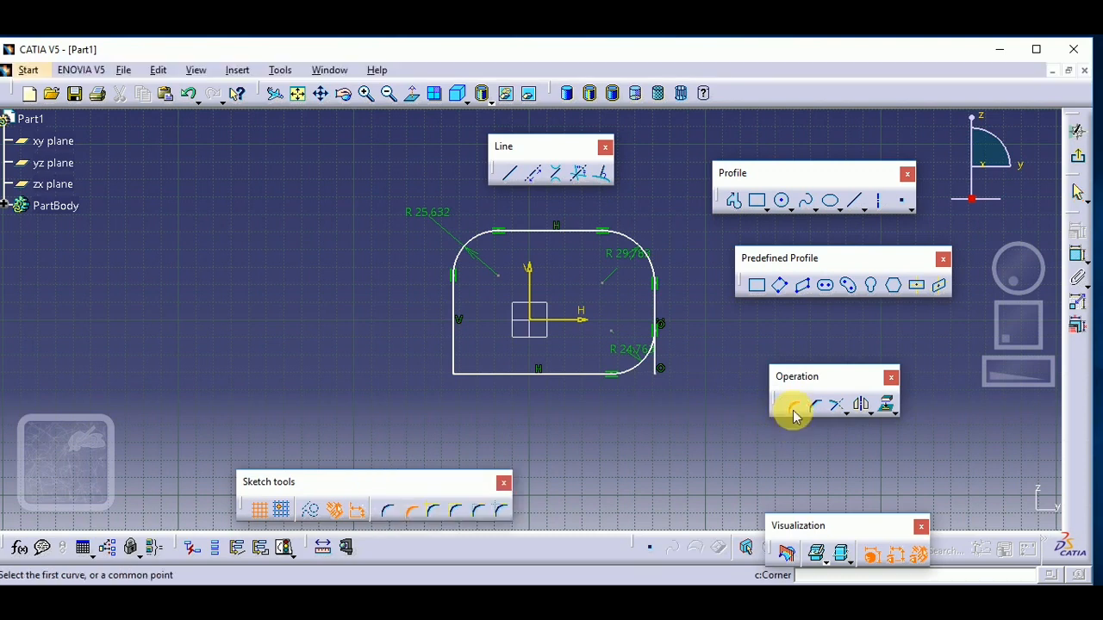
pyautogui.click(411, 512)
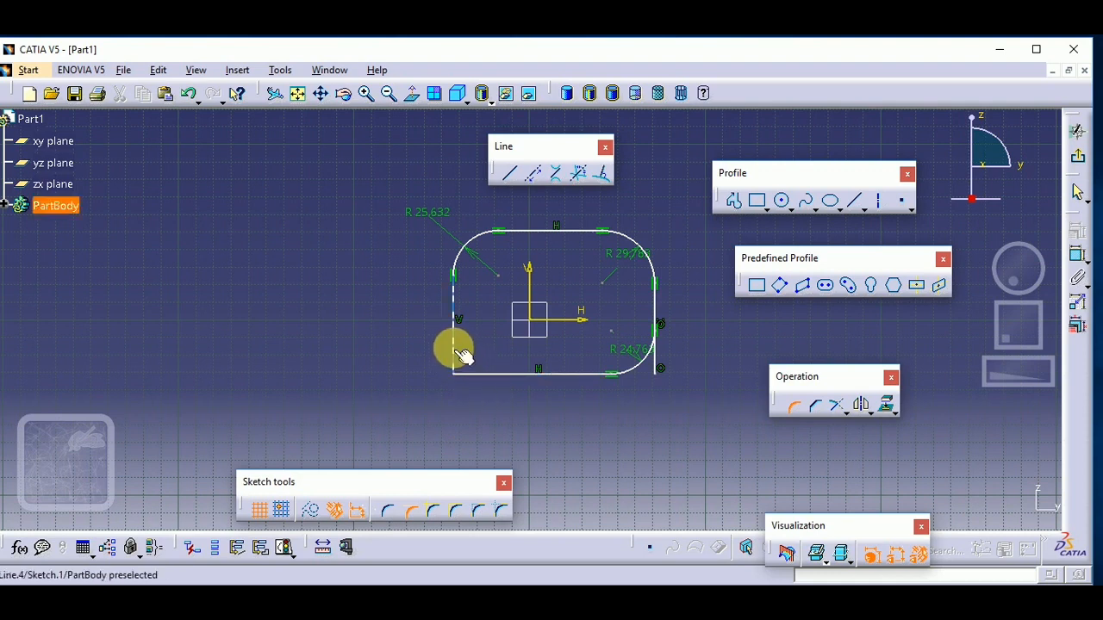
pyautogui.click(455, 349)
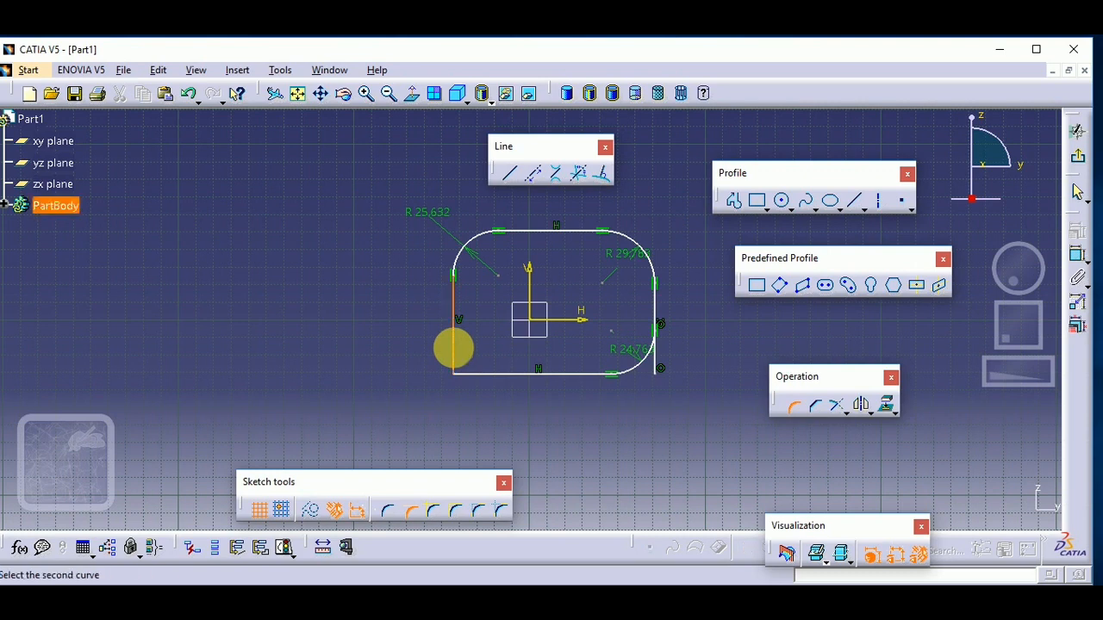
pyautogui.click(478, 383)
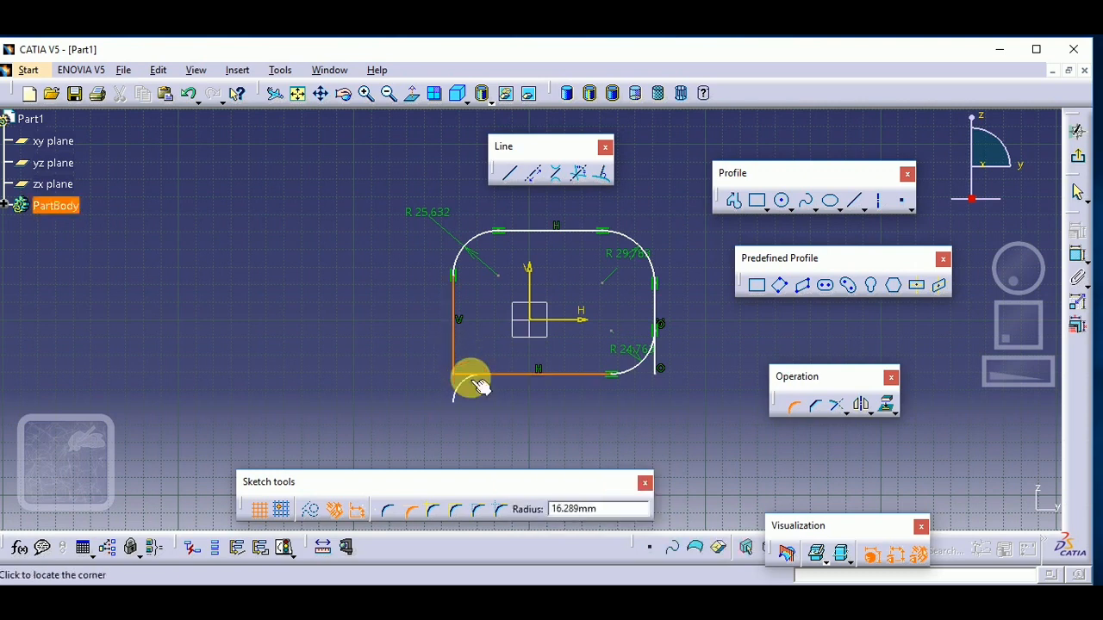
pyautogui.click(480, 399)
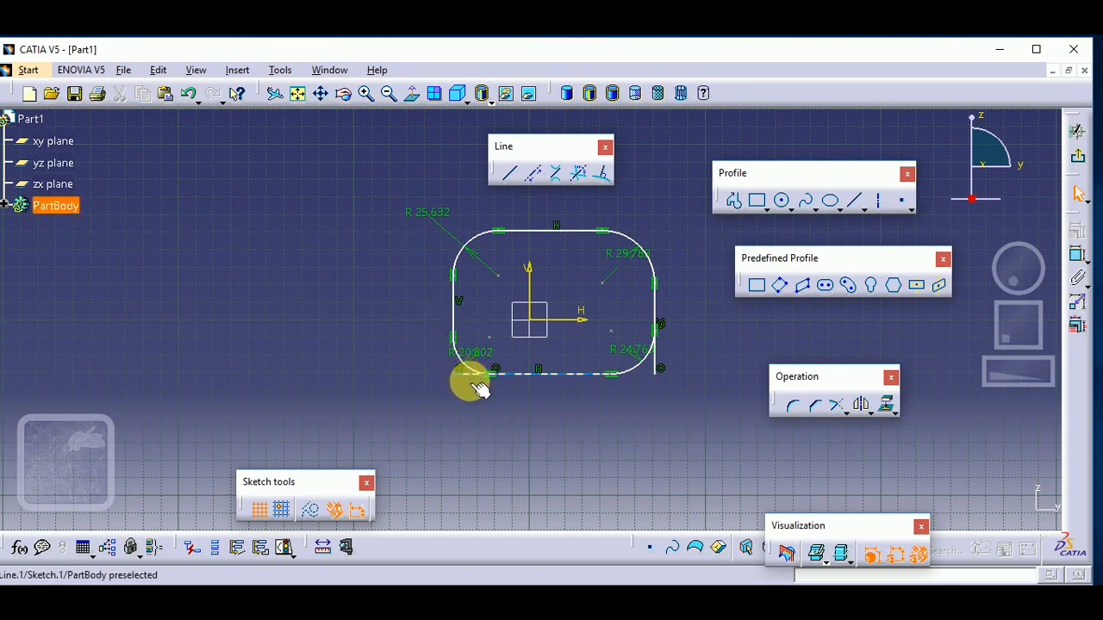
# - Sketch a second rectangle in the empty area to the right of the rounded profile
pyautogui.moveTo(373, 176); pyautogui.dragTo(688, 411)
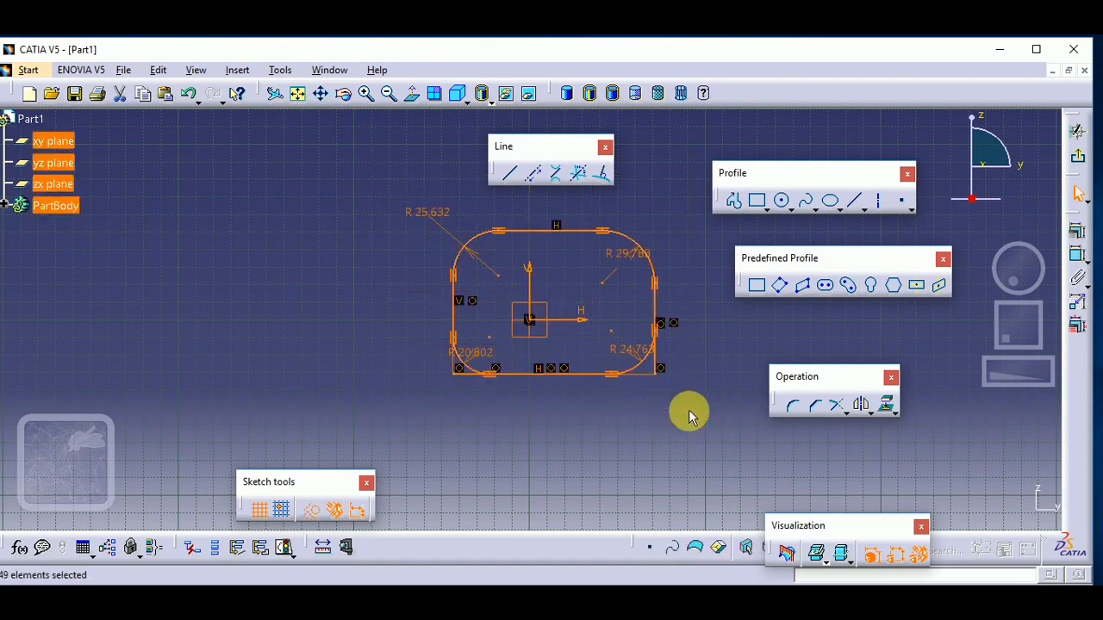
pyautogui.click(690, 411)
pyautogui.moveTo(689, 411); pyautogui.dragTo(371, 370, button='middle')
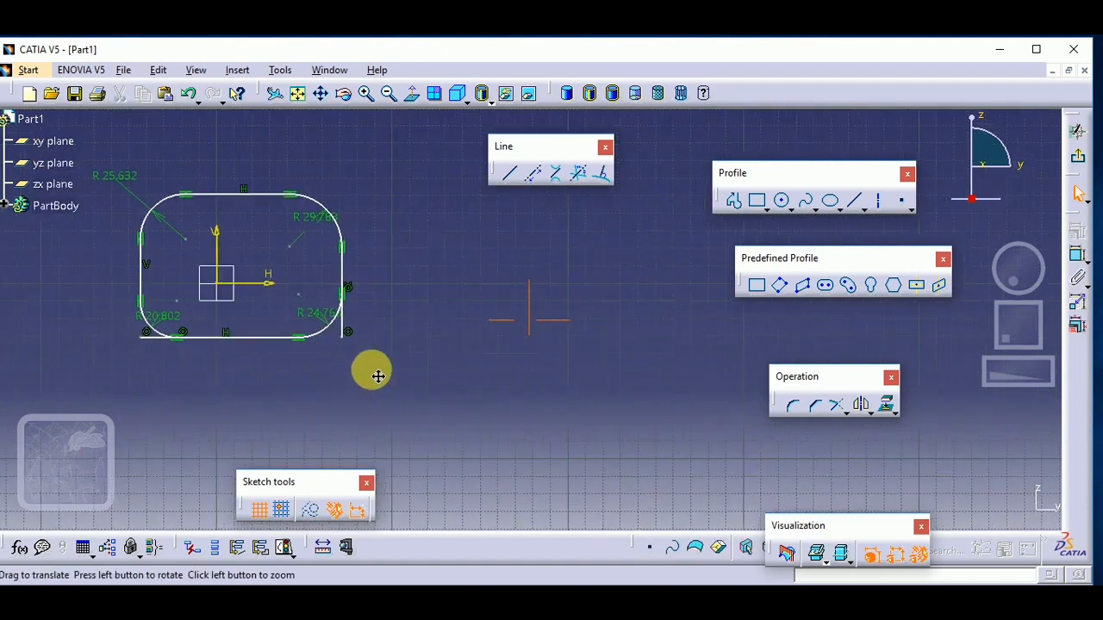
pyautogui.click(755, 285)
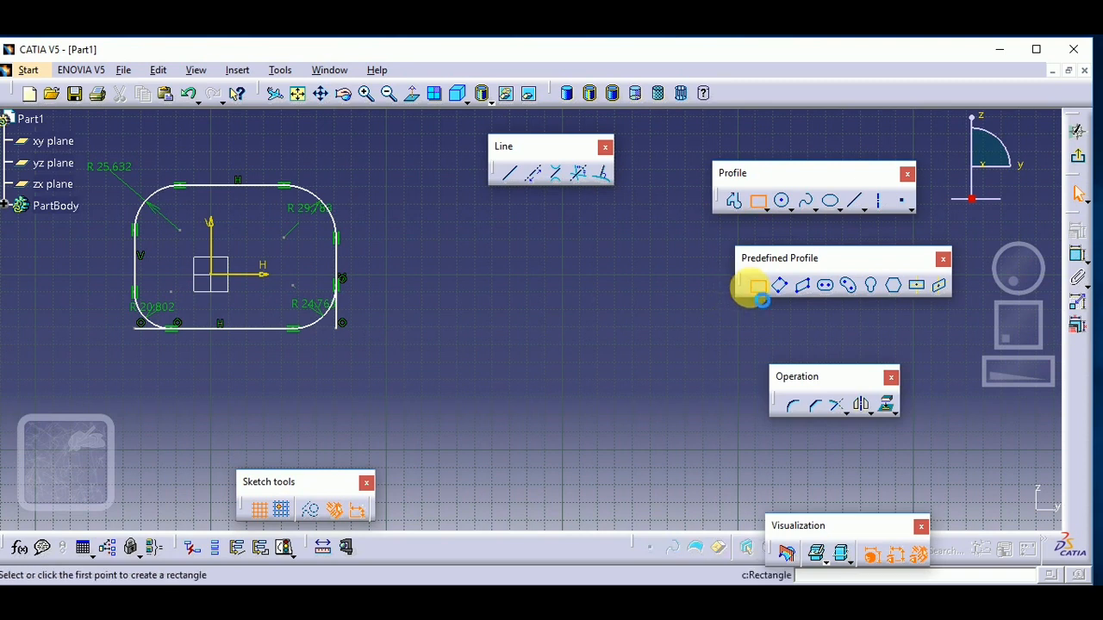
pyautogui.click(480, 353)
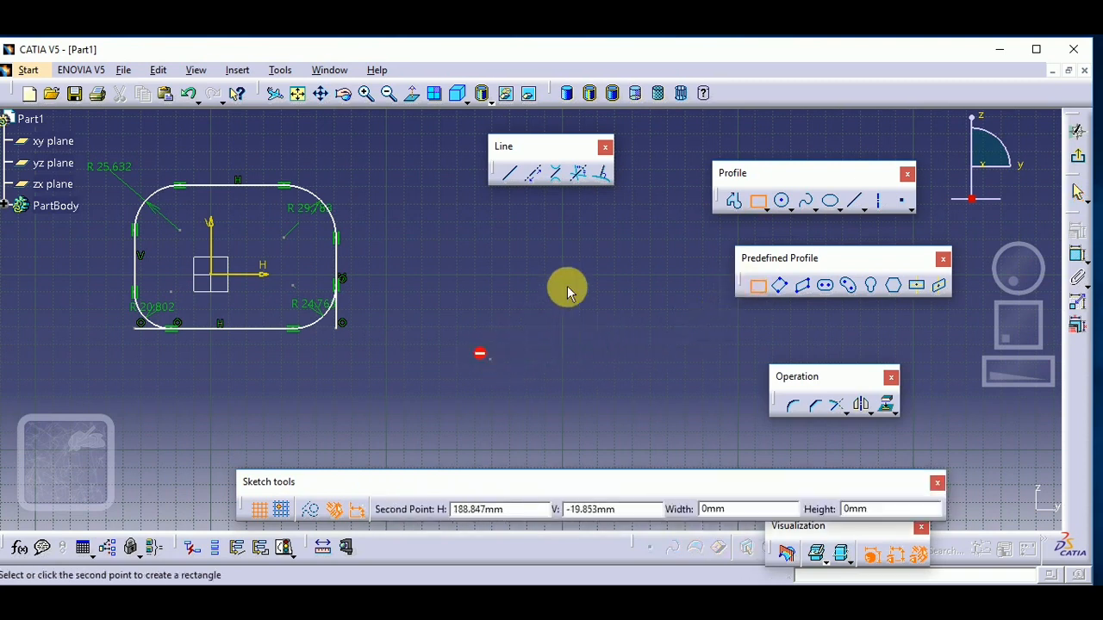
pyautogui.click(669, 222)
pyautogui.click(572, 440)
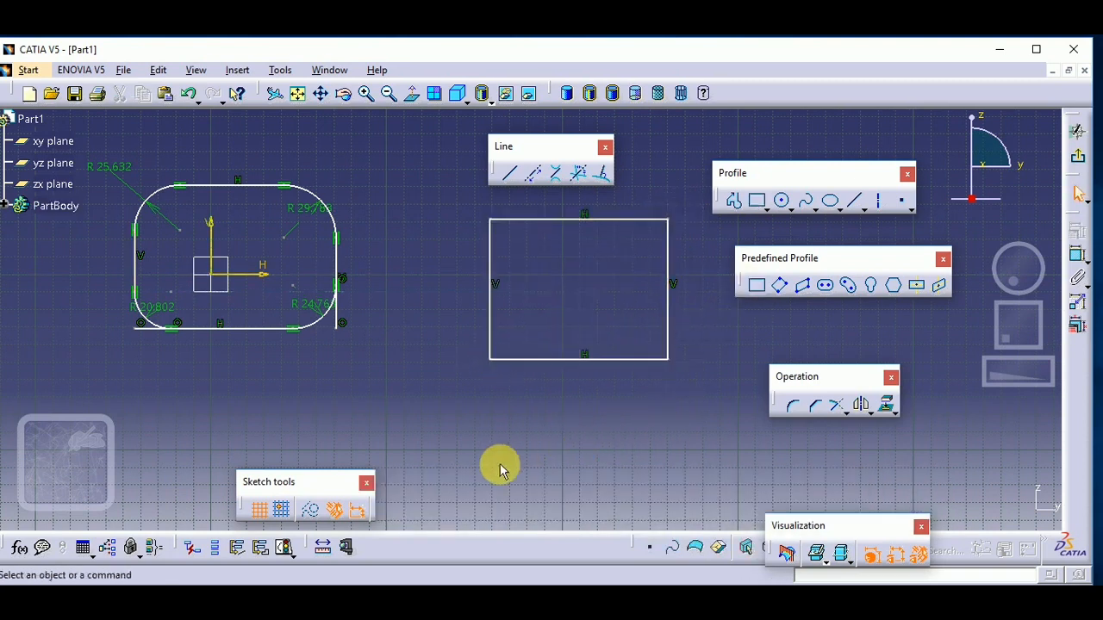
# - Round the second rectangle's upper-left corner with a radius of about 36.3 mm, using the Corner option with no trim
pyautogui.click(791, 405)
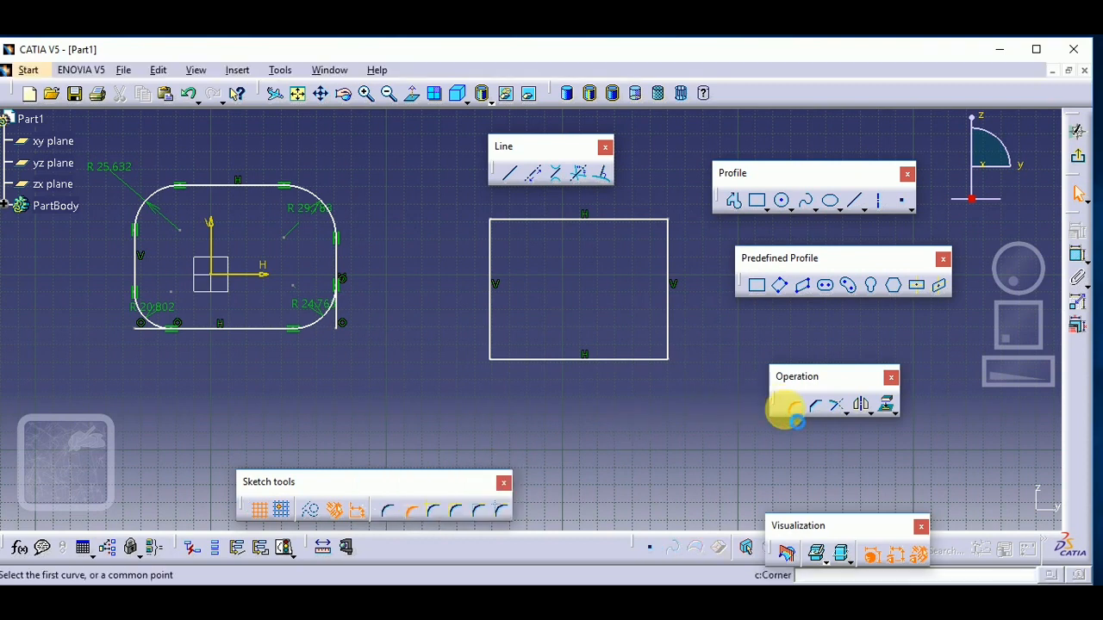
pyautogui.click(433, 512)
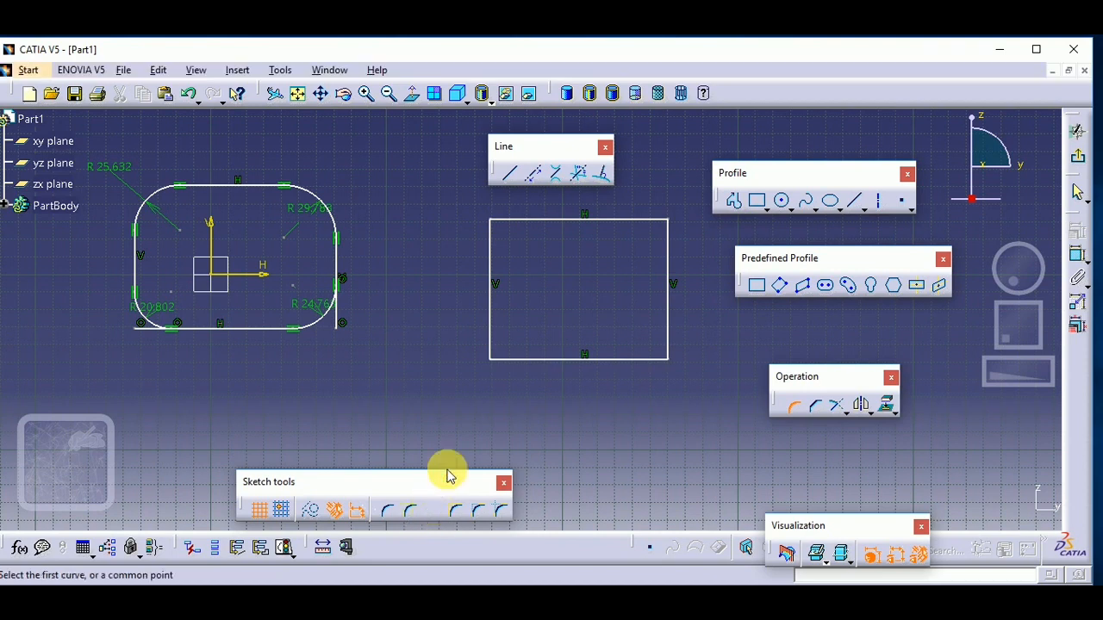
pyautogui.click(498, 256)
pyautogui.click(519, 222)
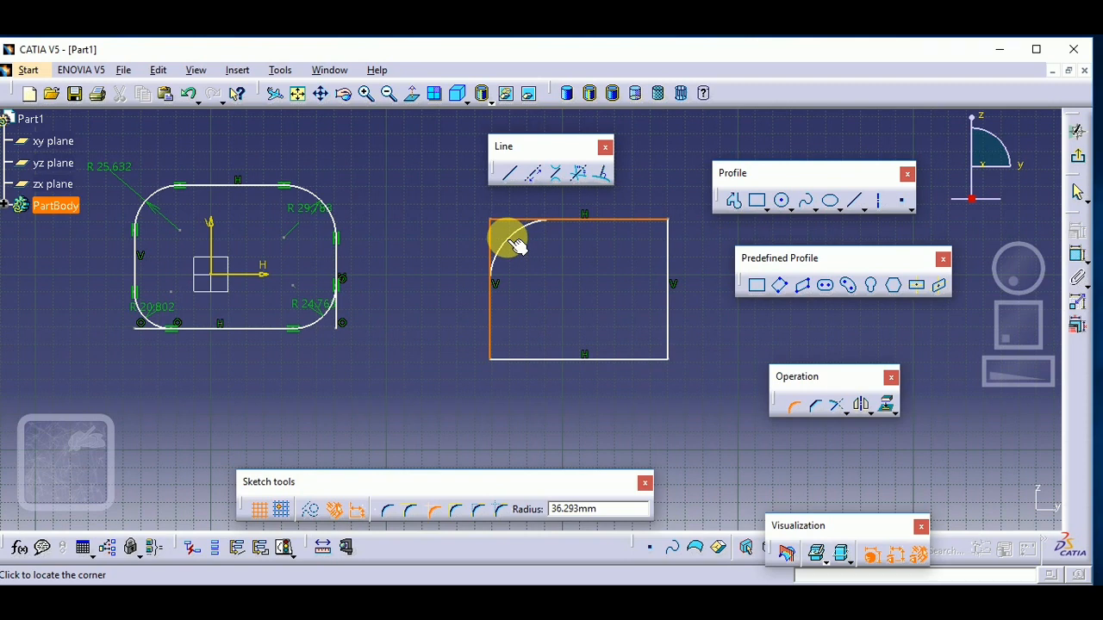
pyautogui.click(518, 245)
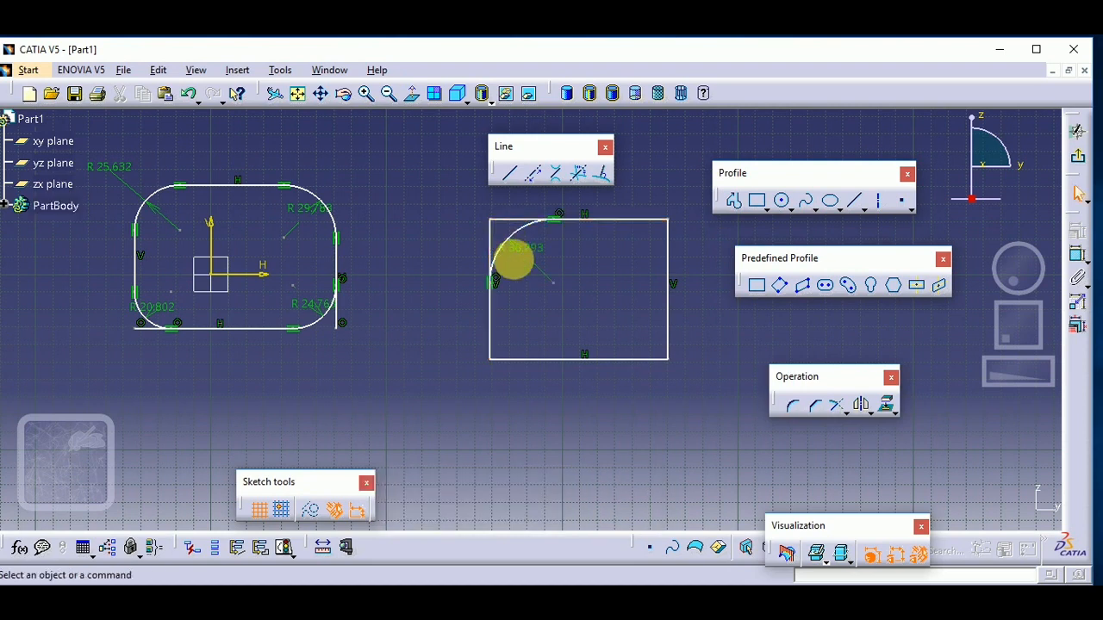
# - Place the new corner's radius dimension outside the rectangle and set the radius to 25 mm
pyautogui.click(519, 235)
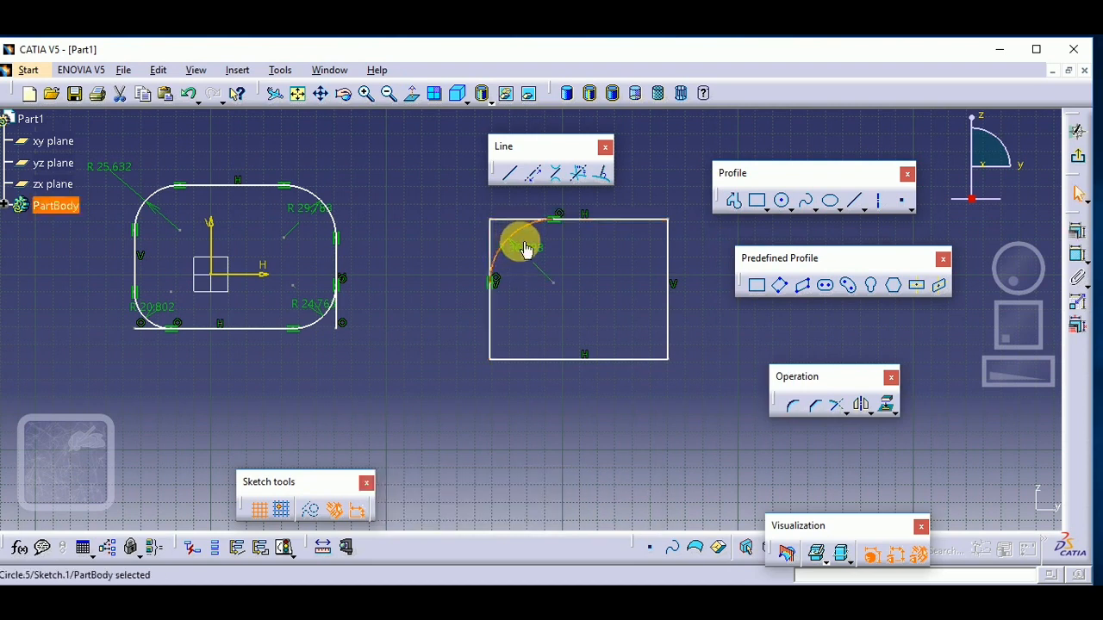
pyautogui.moveTo(523, 246)
pyautogui.mouseDown()
pyautogui.moveTo(443, 197)
pyautogui.moveTo(454, 227)
pyautogui.moveTo(439, 209)
pyautogui.moveTo(463, 226)
pyautogui.mouseUp()
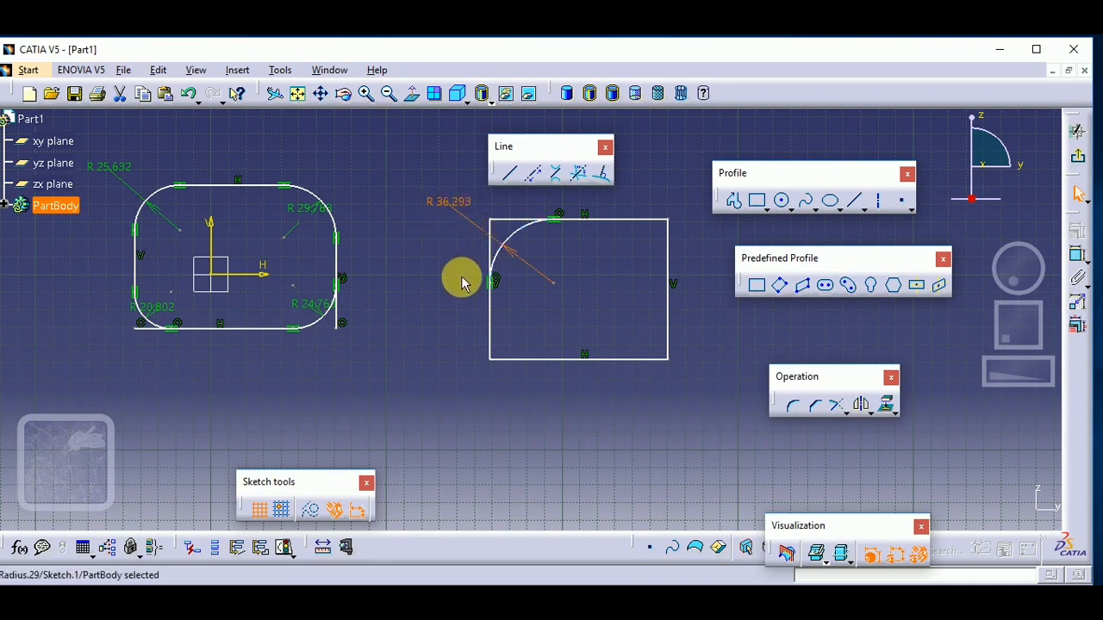
pyautogui.doubleClick(461, 211)
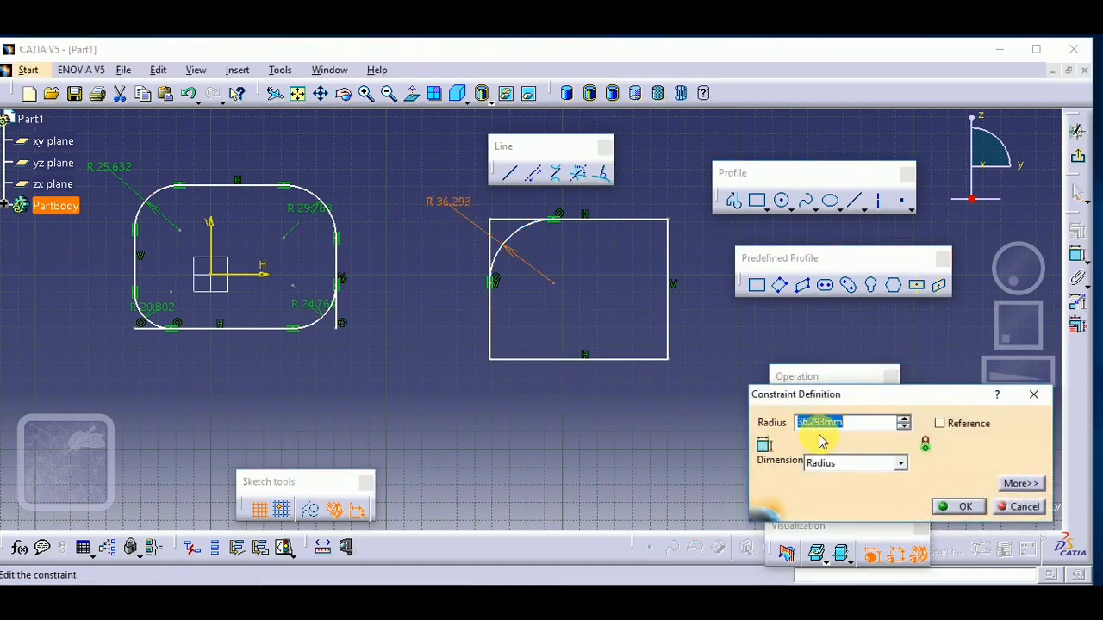
pyautogui.write('25')
pyautogui.press('Return')
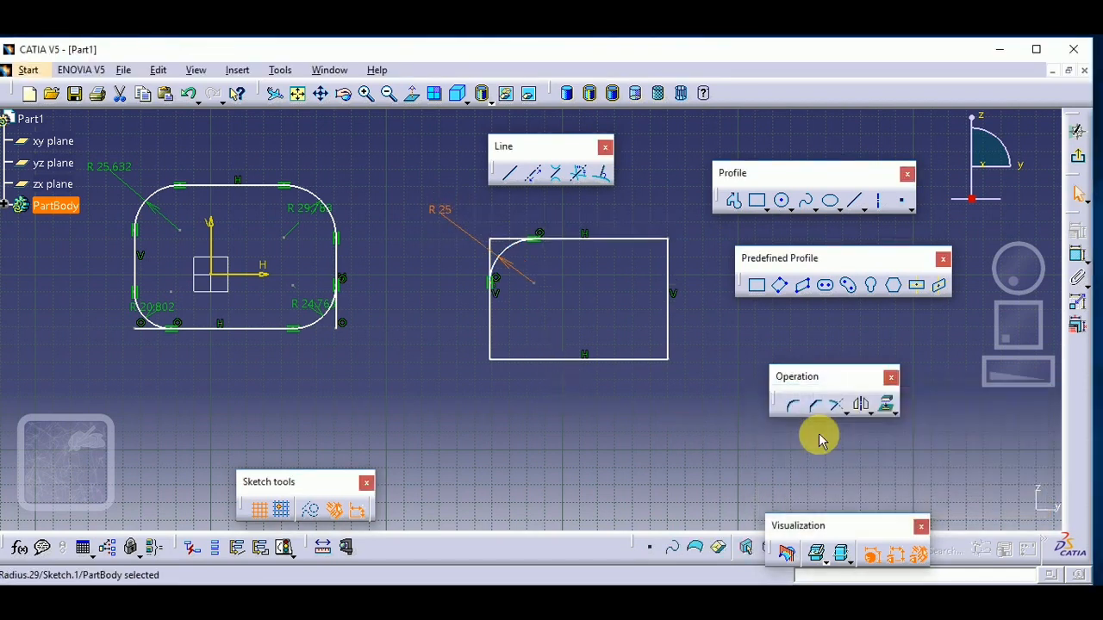
pyautogui.click(390, 322)
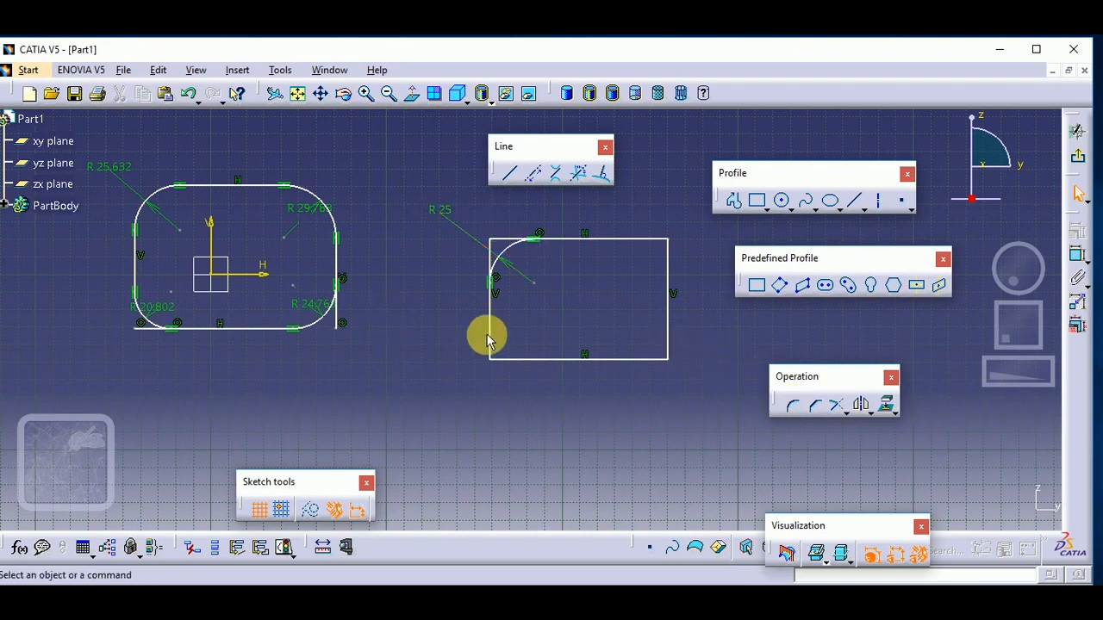
pyautogui.click(793, 406)
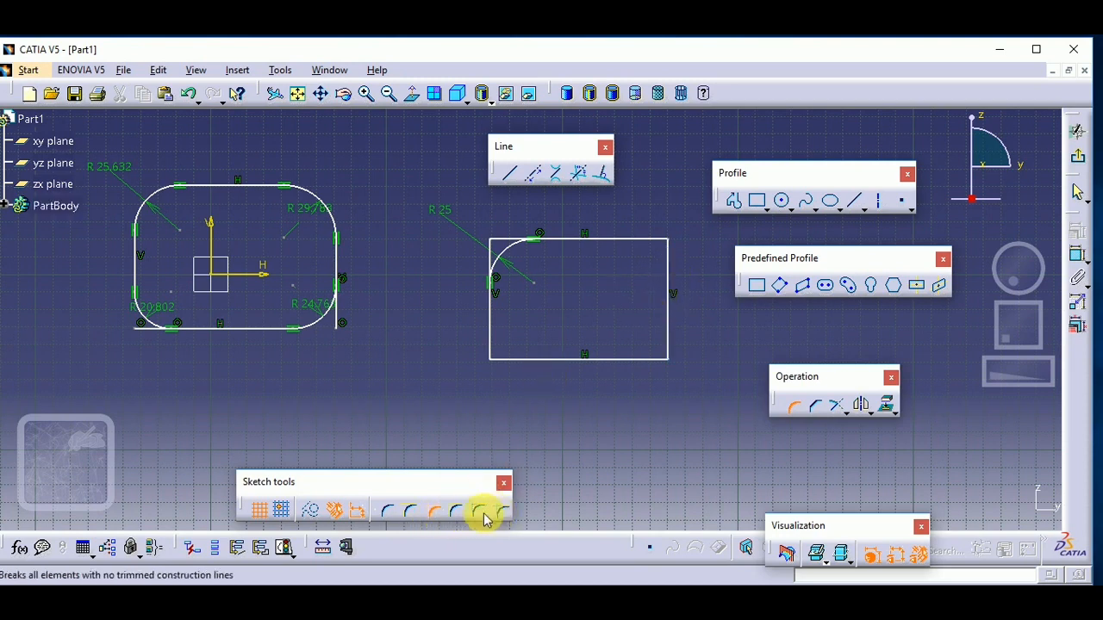
pyautogui.click(388, 510)
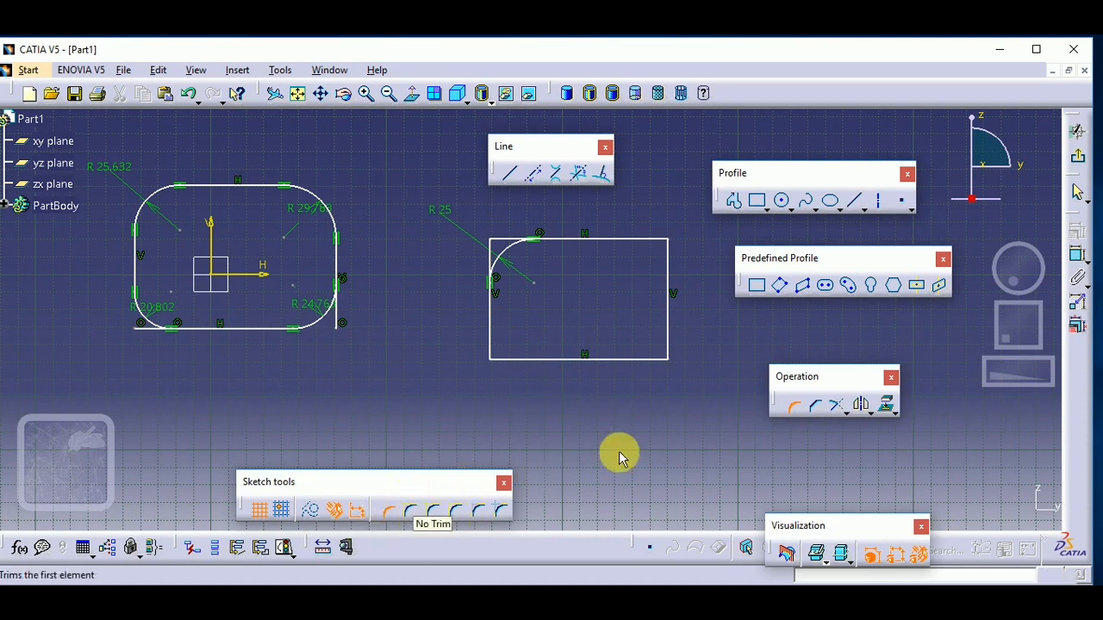
pyautogui.click(790, 408)
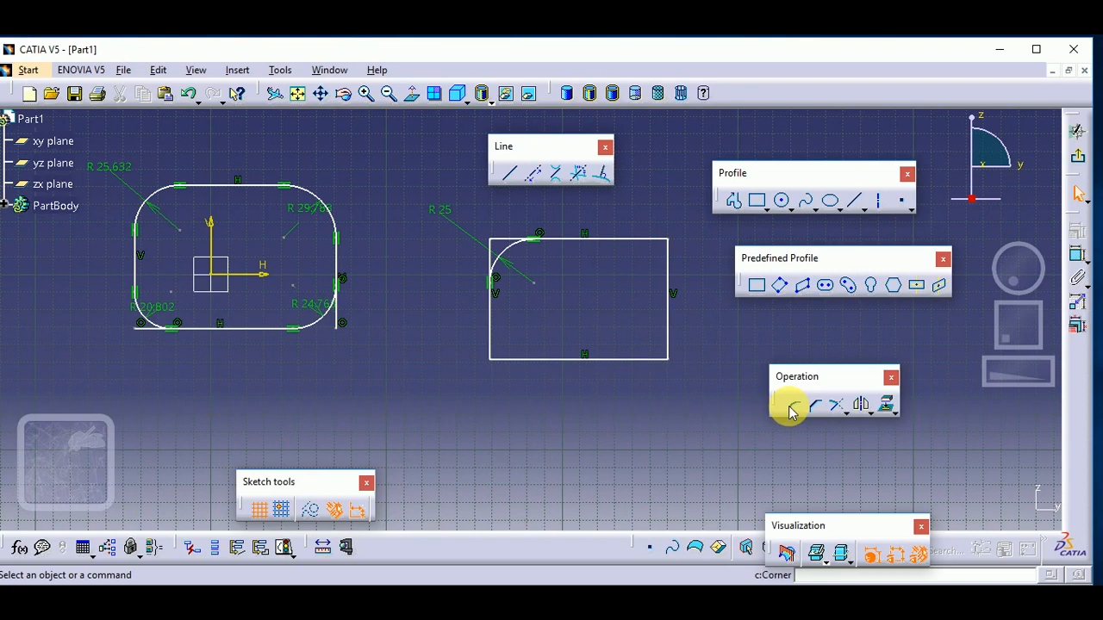
# - Chamfer the second rectangle's upper-right corner at 45 degrees with a length of 50 mm, trimming all elements
pyautogui.moveTo(738, 401)
pyautogui.mouseDown(button='middle')
pyautogui.moveTo(664, 402)
pyautogui.moveTo(660, 344)
pyautogui.moveTo(739, 416)
pyautogui.mouseUp(button='middle')
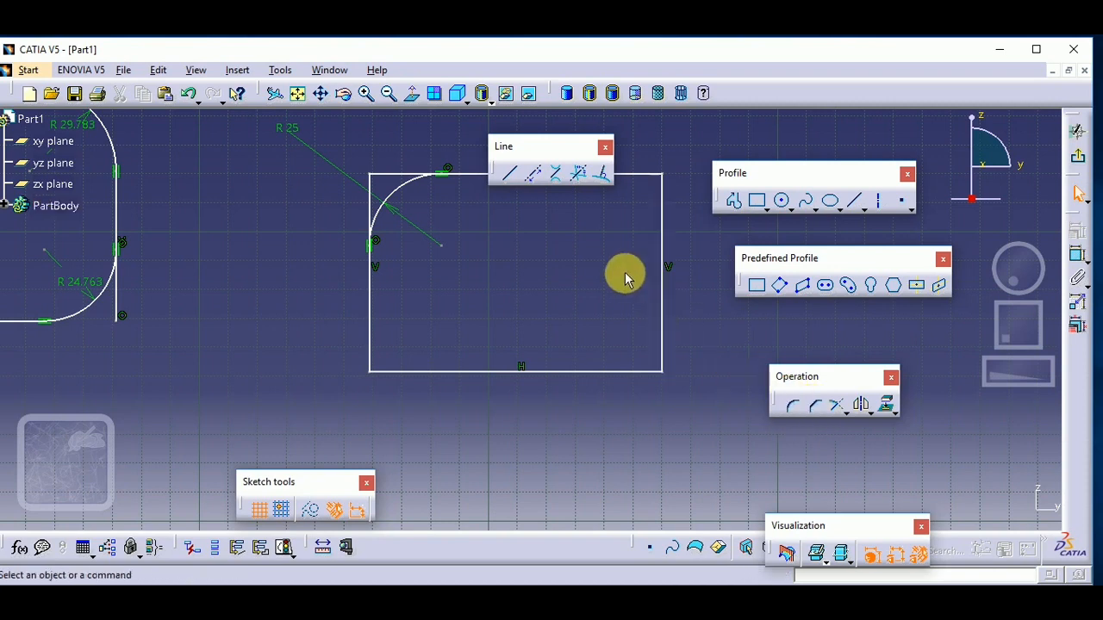
pyautogui.moveTo(627, 276); pyautogui.dragTo(598, 362, button='middle')
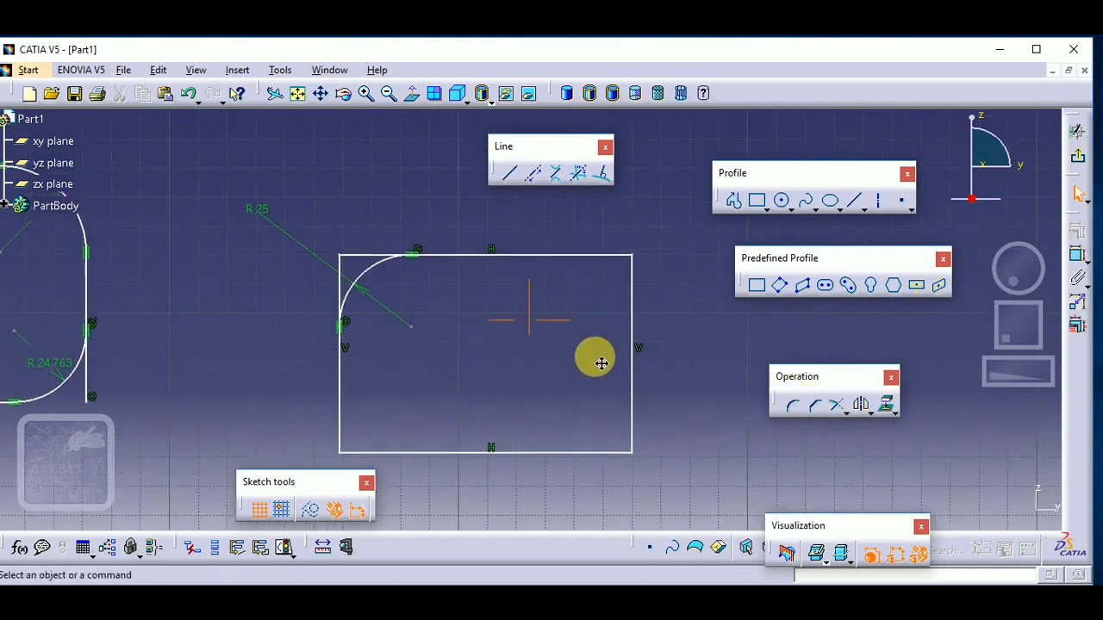
pyautogui.click(816, 409)
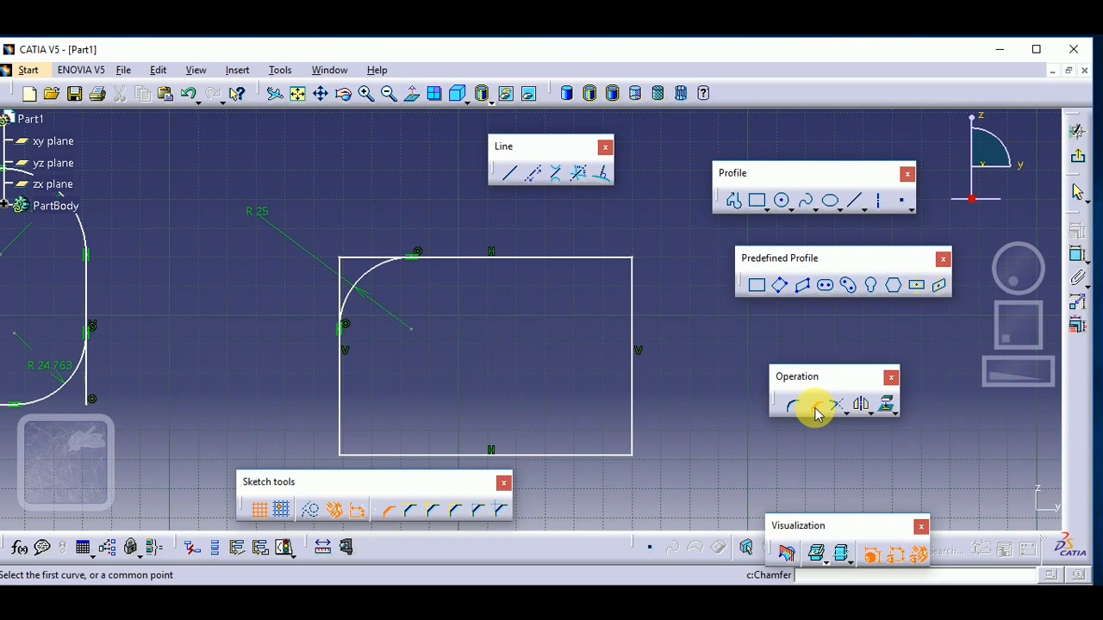
pyautogui.click(410, 510)
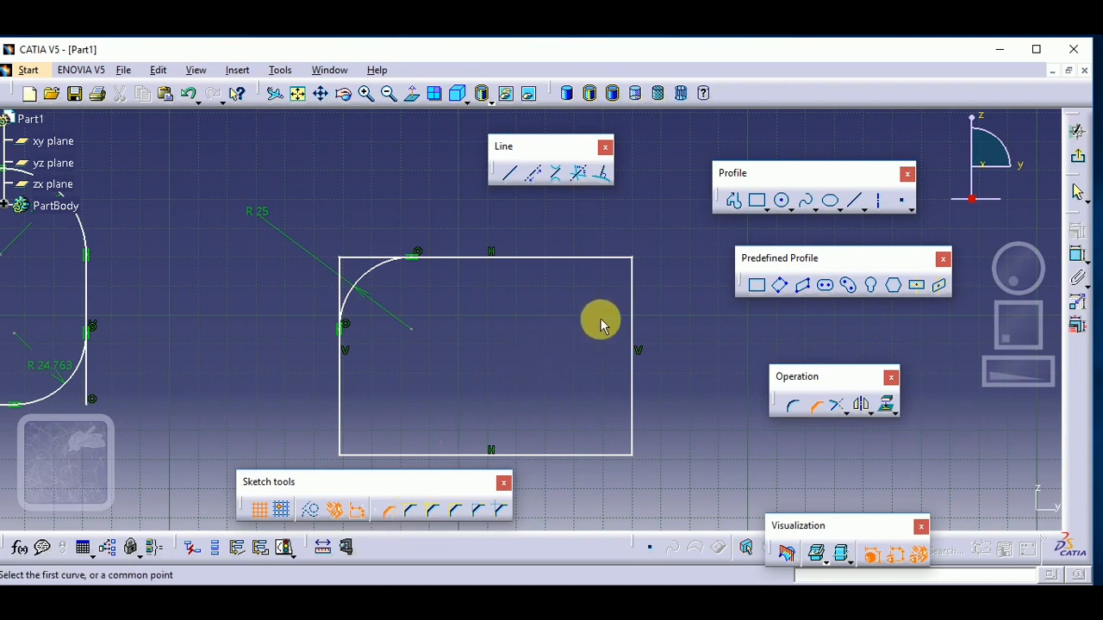
pyautogui.click(605, 258)
pyautogui.click(632, 281)
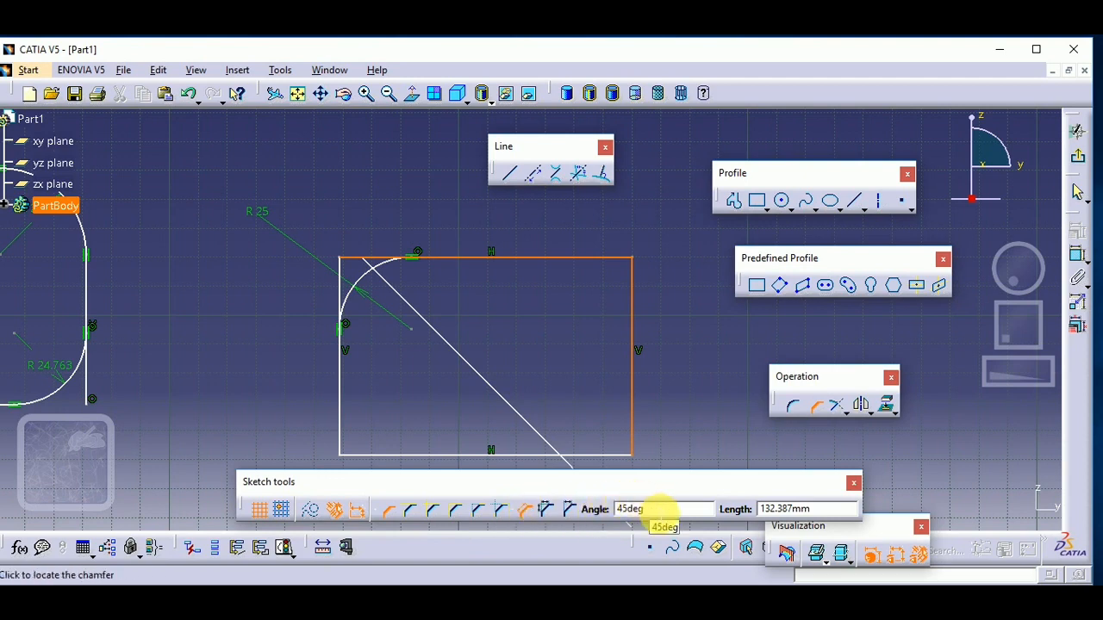
pyautogui.click(655, 509)
pyautogui.moveTo(655, 509); pyautogui.dragTo(613, 511)
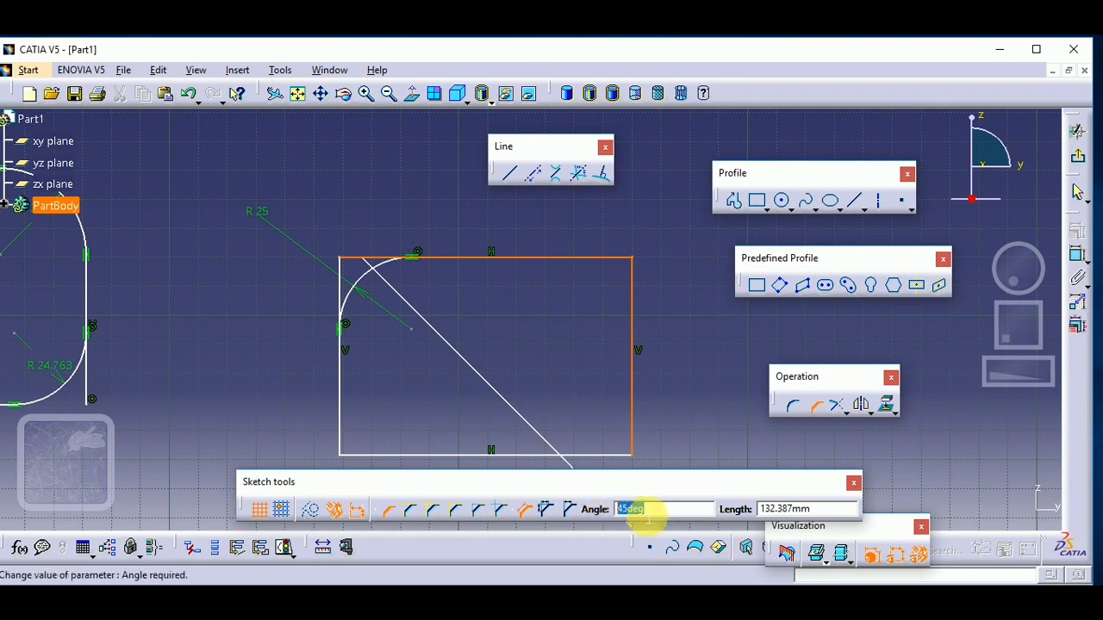
pyautogui.click(780, 510)
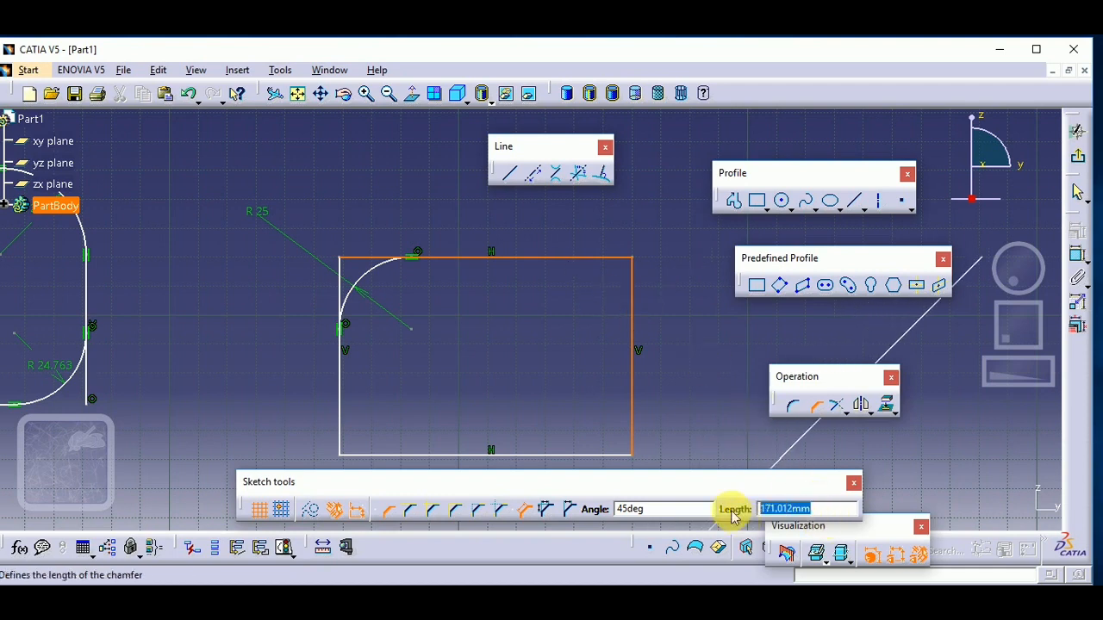
pyautogui.write('50')
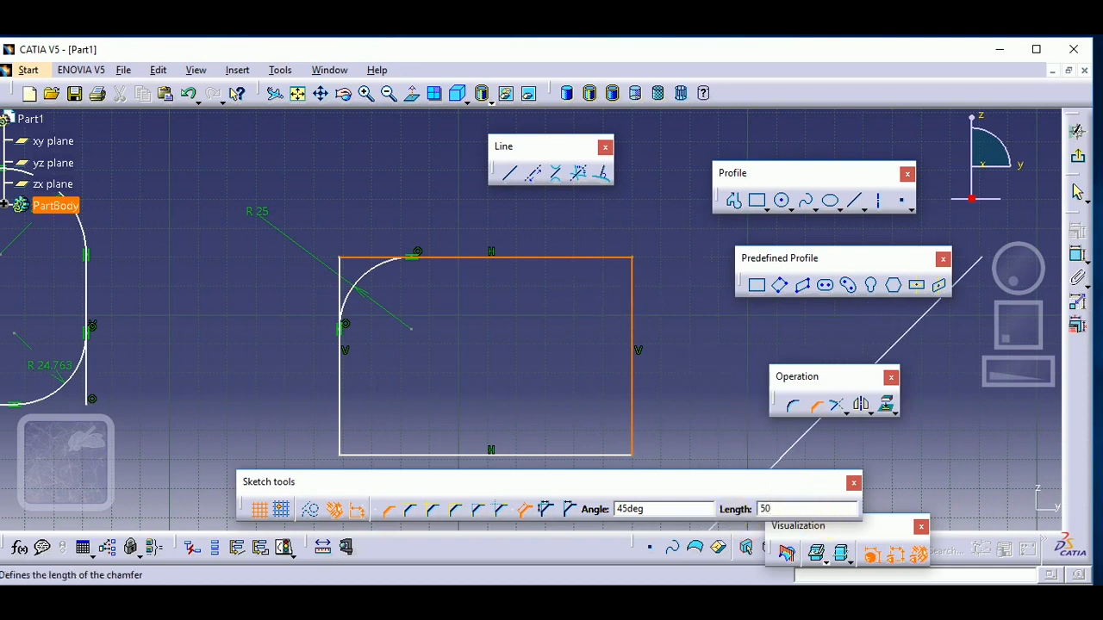
pyautogui.press('Return')
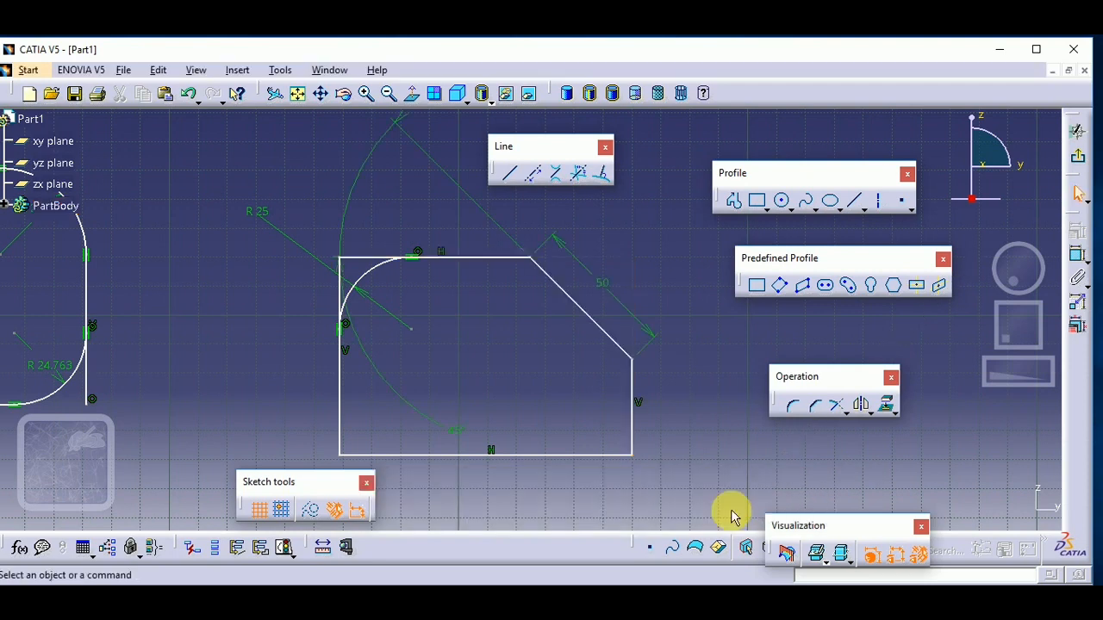
# - Reposition the length dimension of the upper-right chamfer along its dimension line
pyautogui.click(602, 284)
pyautogui.moveTo(597, 294)
pyautogui.mouseDown()
pyautogui.moveTo(605, 288)
pyautogui.moveTo(596, 309)
pyautogui.mouseUp()
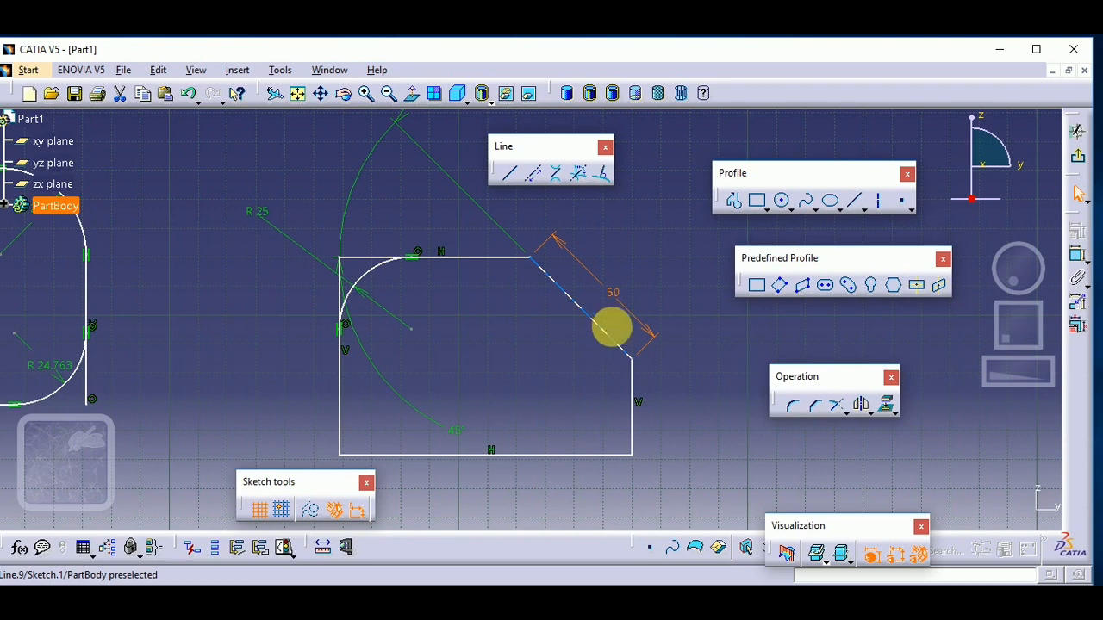
pyautogui.click(710, 331)
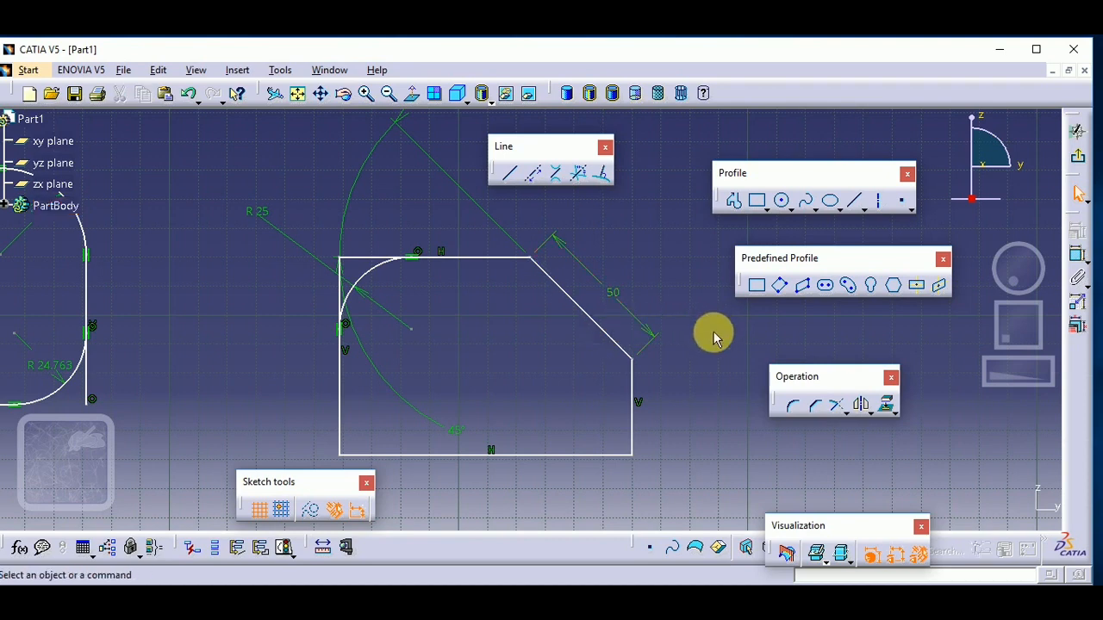
# - Chamfer the lower-left corner by first and second length, about 15.6 mm along the bottom line and 15 mm along the vertical line
pyautogui.click(814, 409)
pyautogui.click(406, 456)
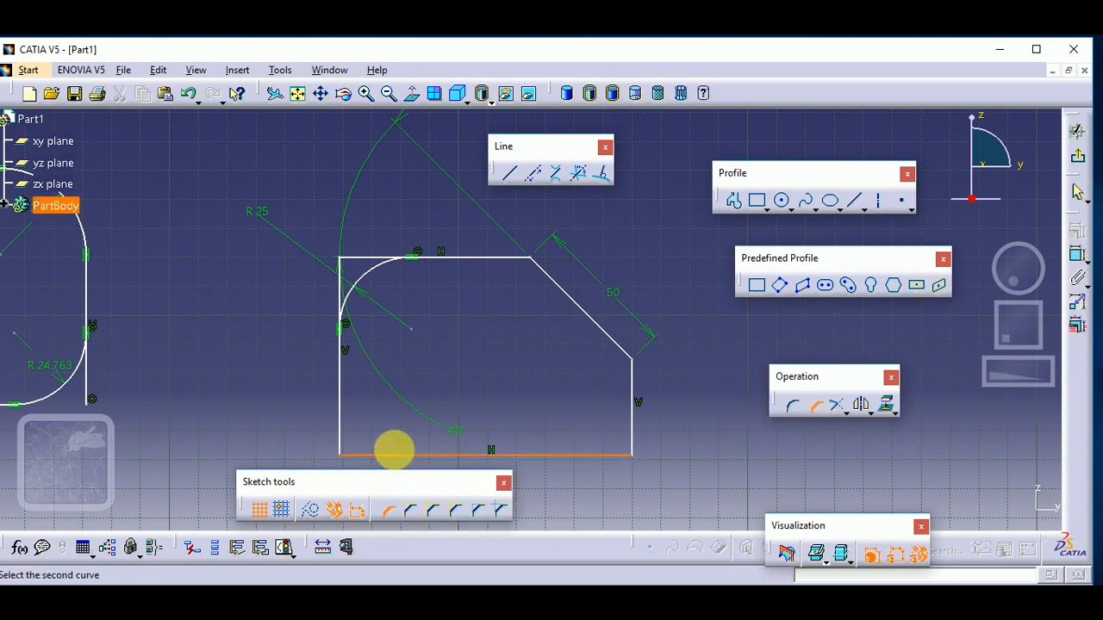
pyautogui.click(343, 422)
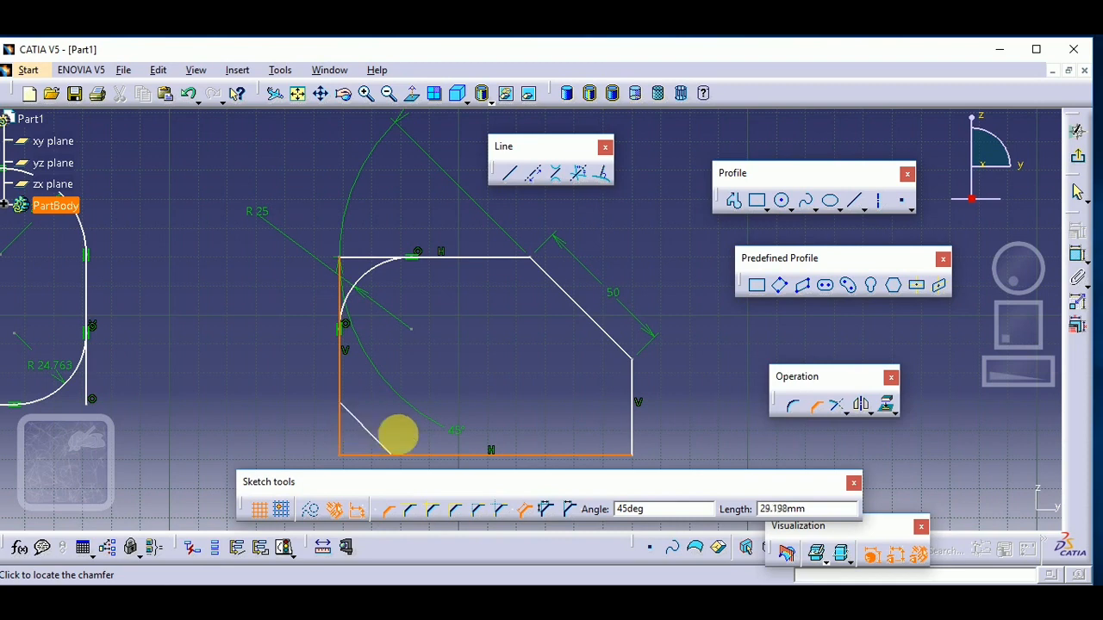
pyautogui.click(545, 509)
pyautogui.click(675, 512)
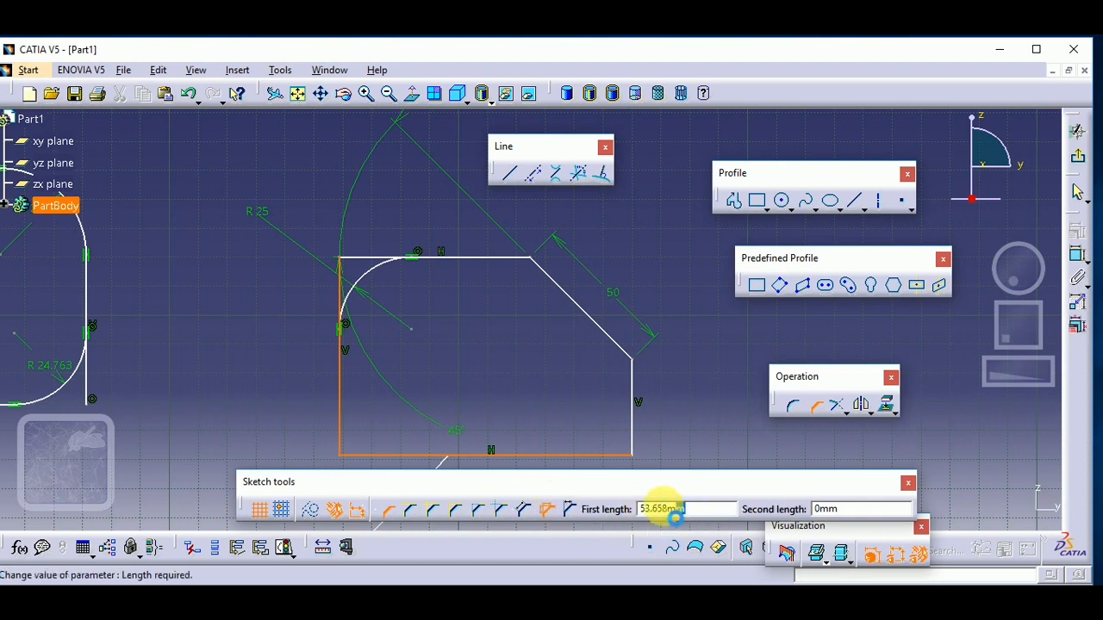
pyautogui.write('187')
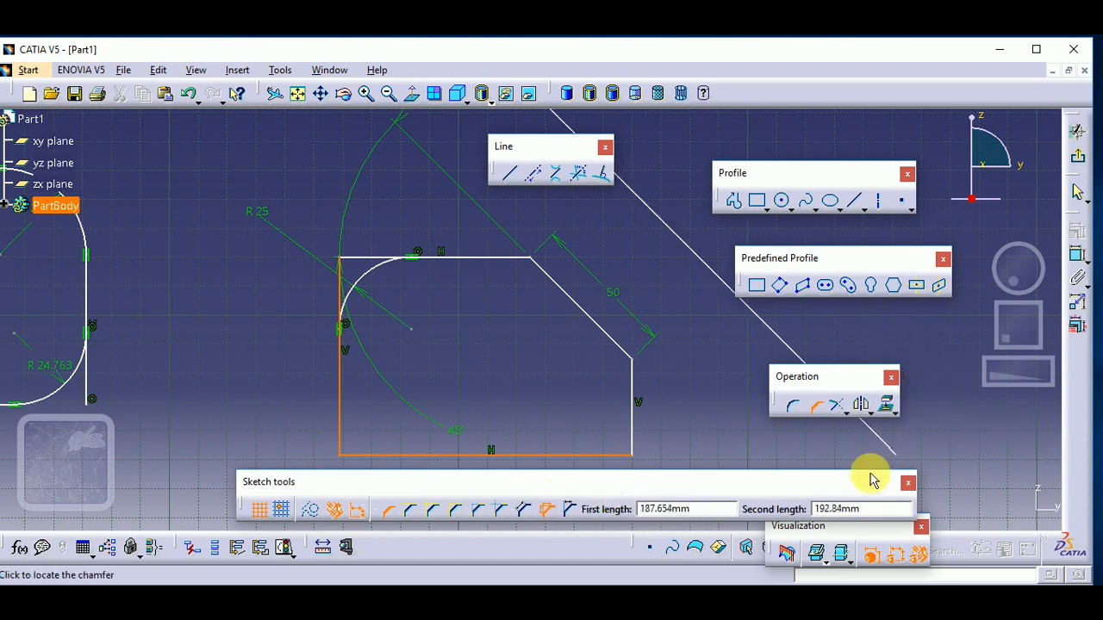
pyautogui.click(849, 509)
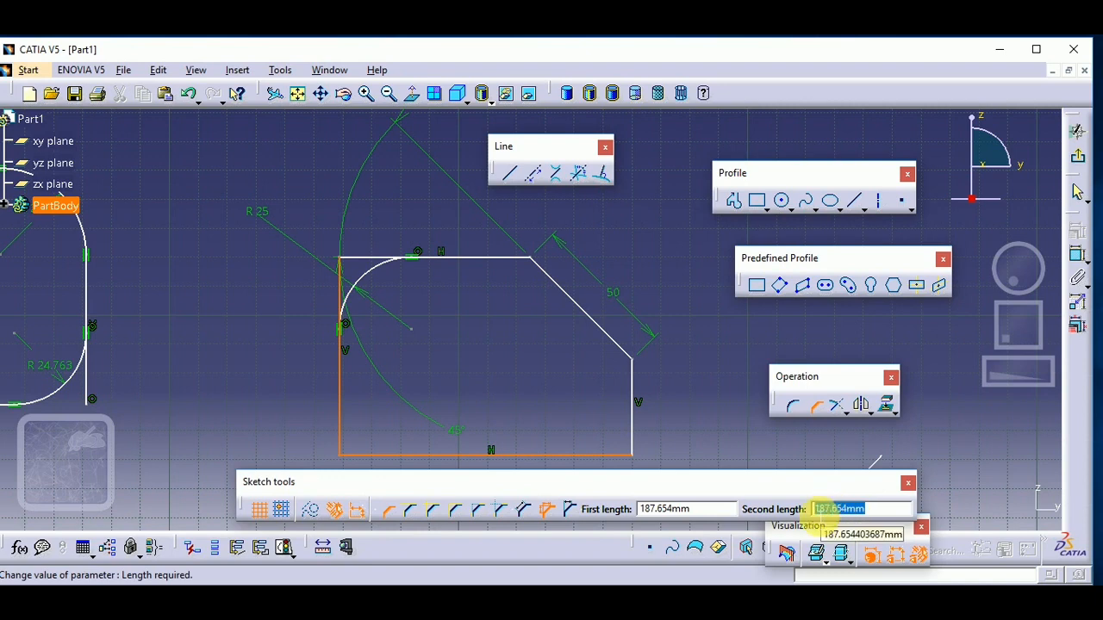
pyautogui.write('15')
pyautogui.press('Return')
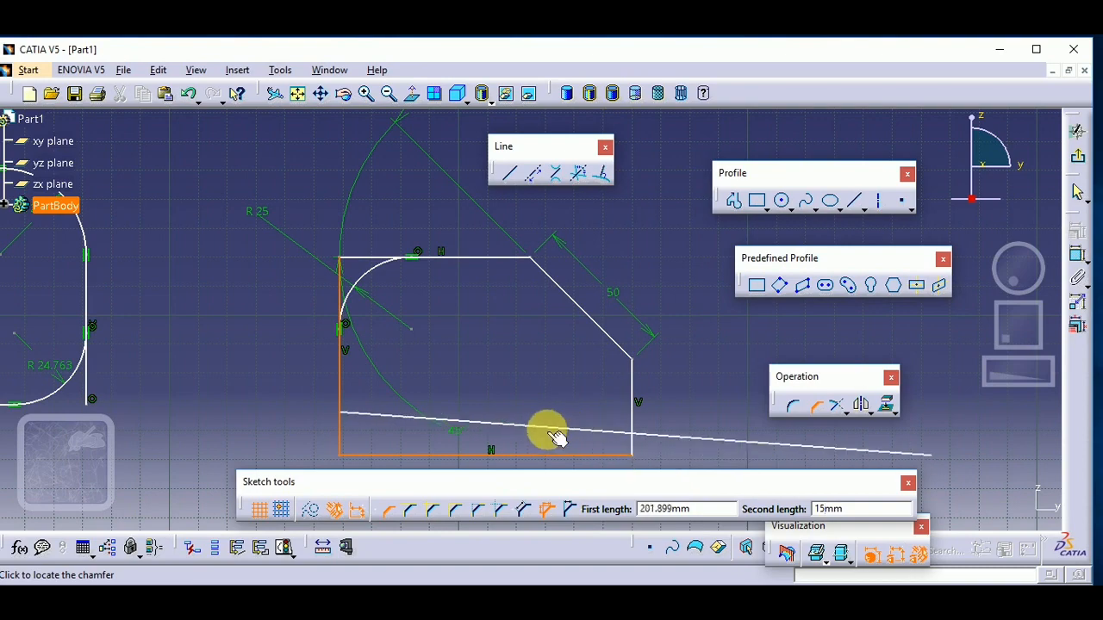
pyautogui.click(371, 435)
# - Move the lower-left chamfer's vertical dimension outside the profile and shift its horizontal dimension text slightly
pyautogui.moveTo(406, 423); pyautogui.dragTo(460, 244, button='middle')
pyautogui.doubleClick(265, 324)
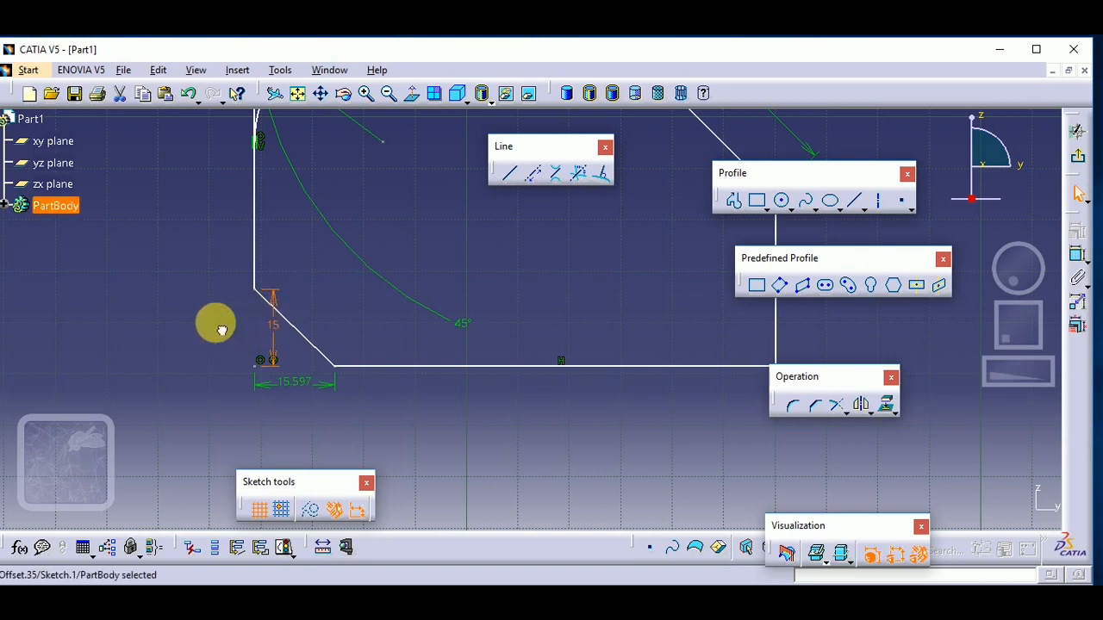
pyautogui.moveTo(270, 328); pyautogui.dragTo(226, 337)
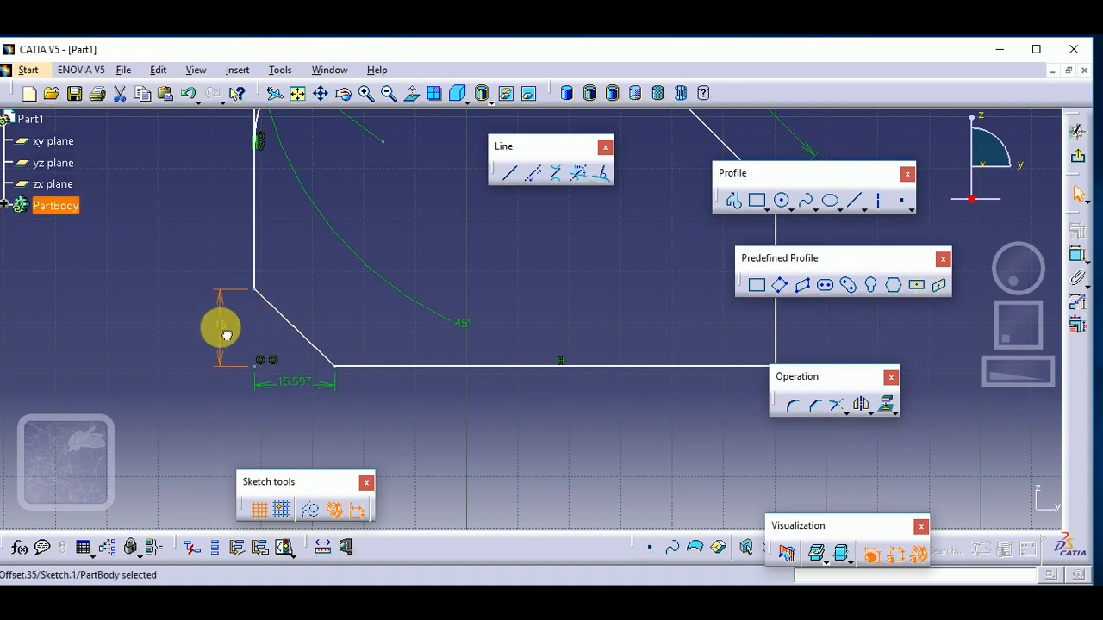
pyautogui.click(291, 386)
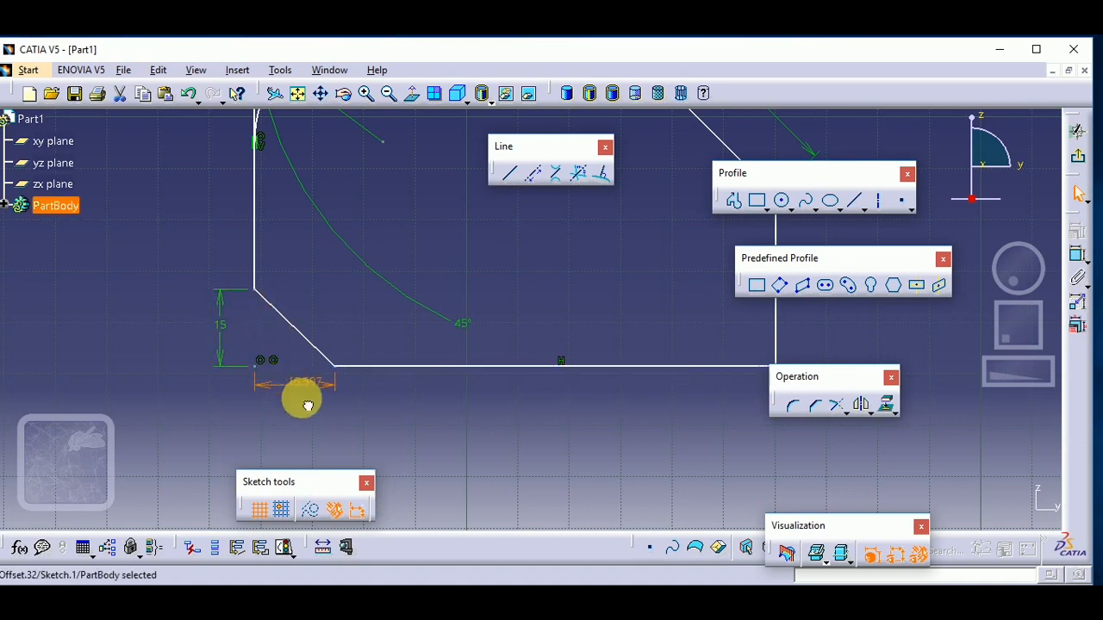
pyautogui.click(424, 399)
# - Undo the dimension moves and the lower-left chamfer
pyautogui.hotkey('ctrl', 'z')
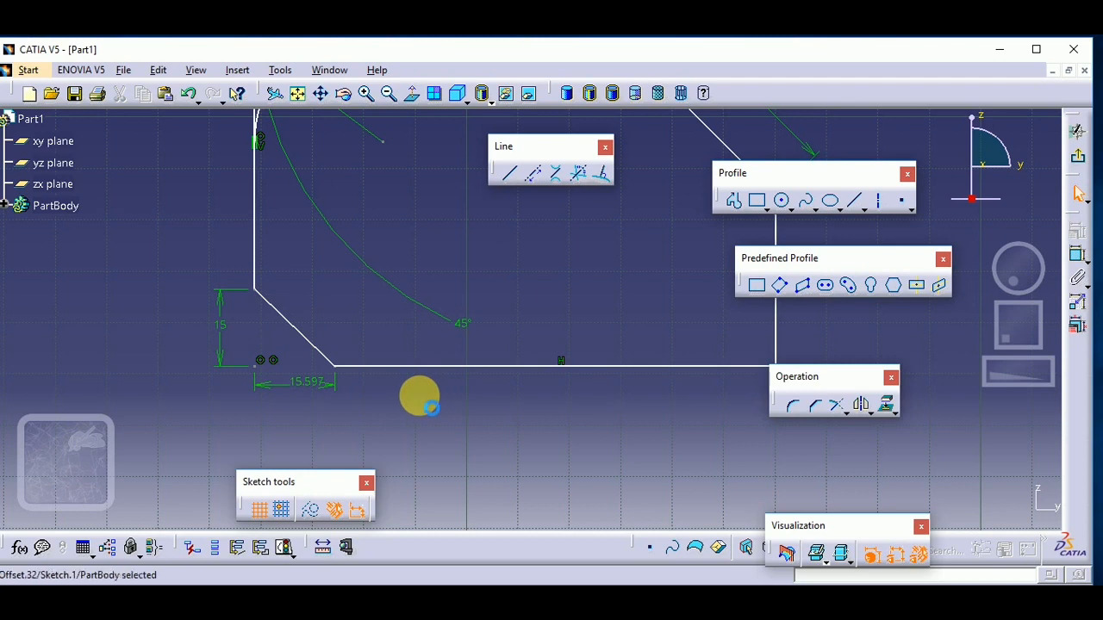
pyautogui.click(419, 402)
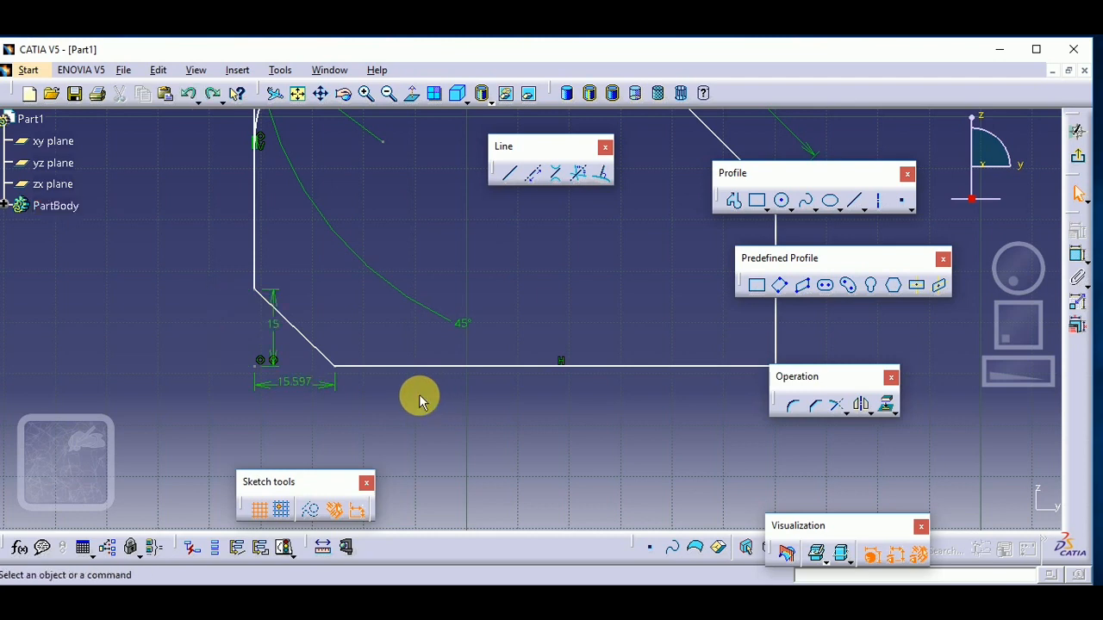
pyautogui.hotkey('ctrl', 'z')
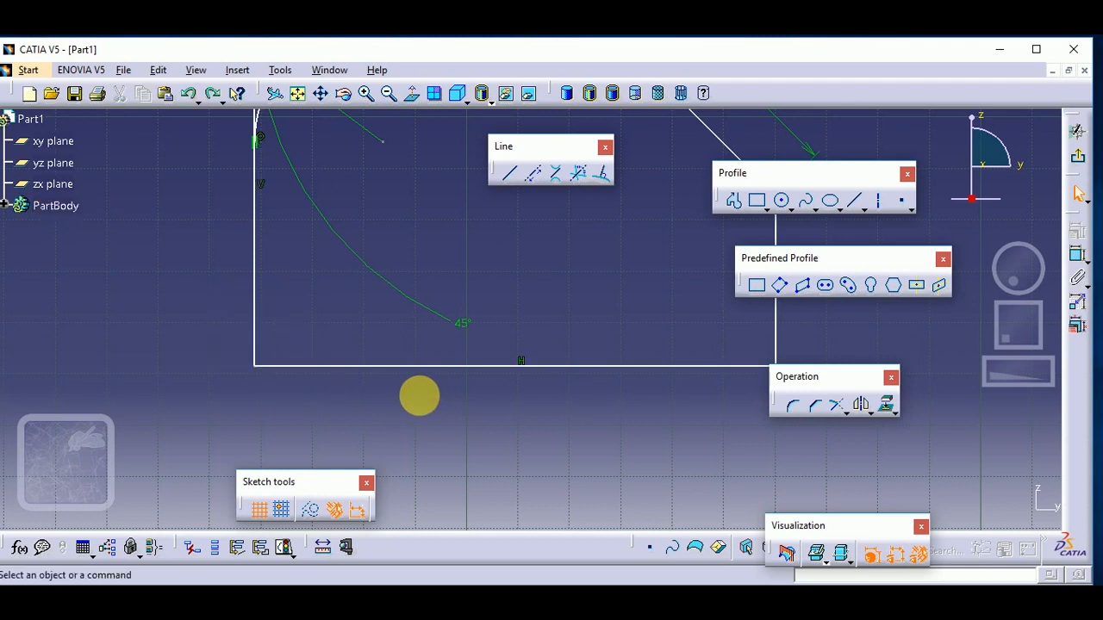
# - Chamfer the lower-left corner between the vertical and bottom lines with first and second lengths of 15 mm each
pyautogui.click(817, 409)
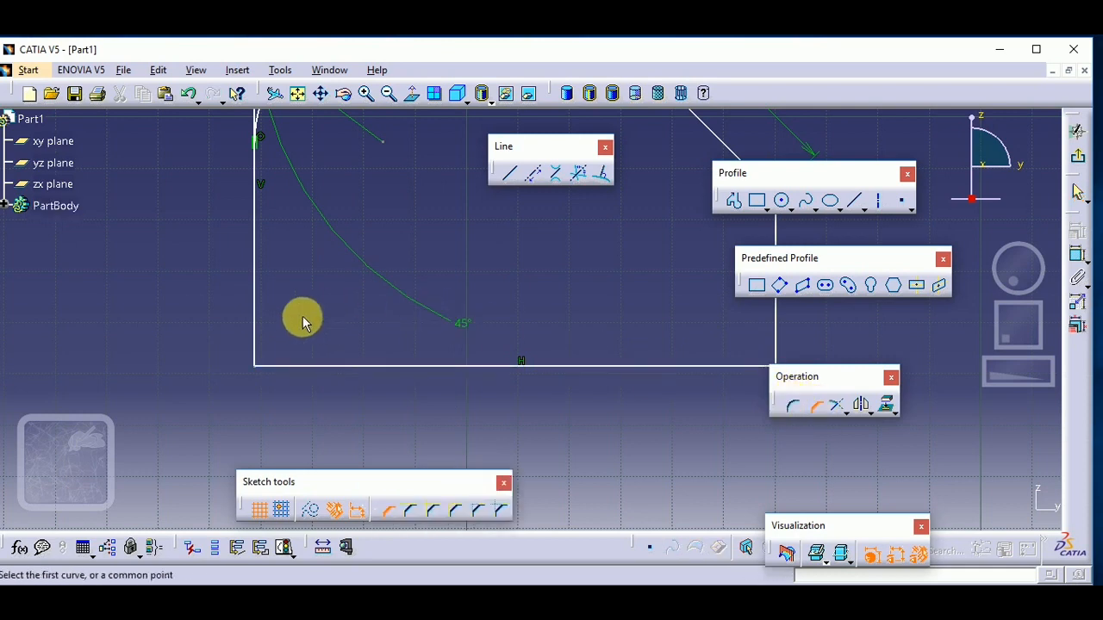
pyautogui.click(256, 326)
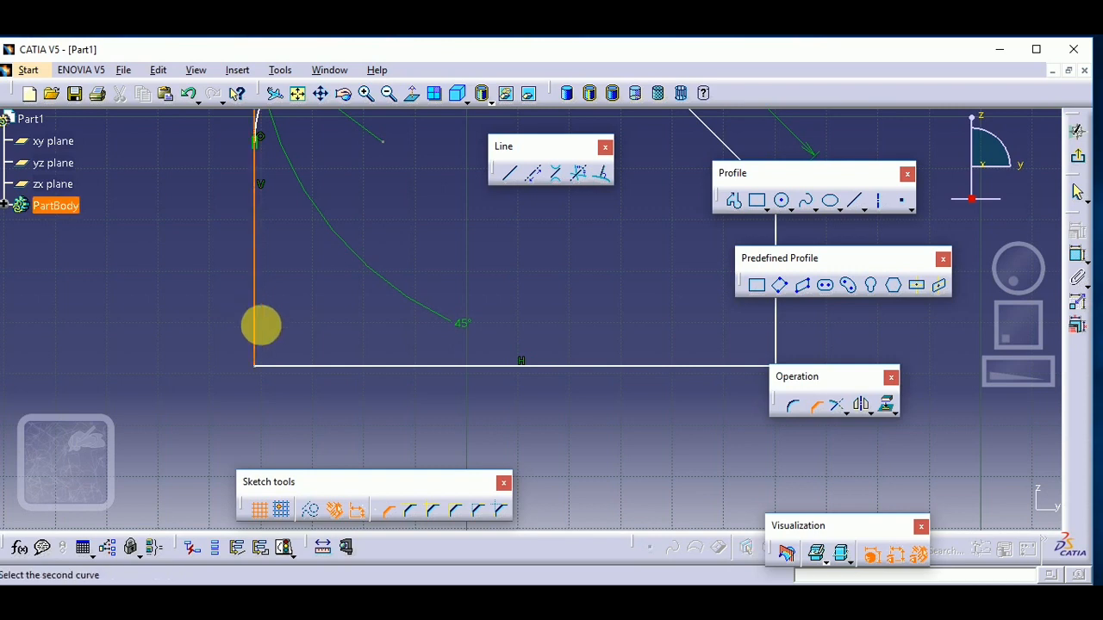
pyautogui.click(312, 366)
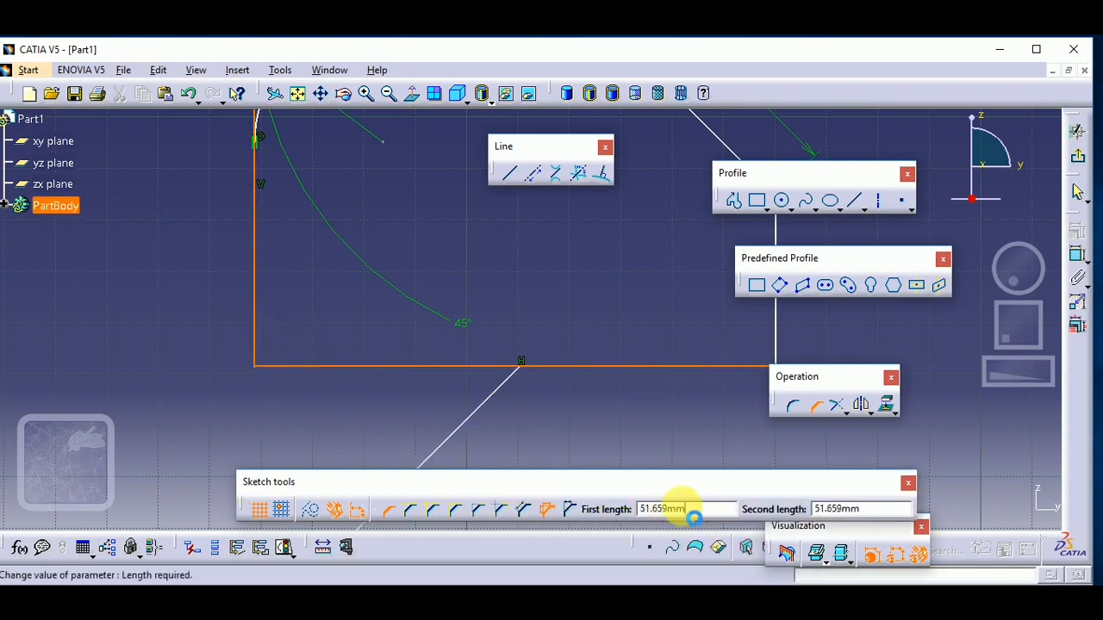
pyautogui.write('15')
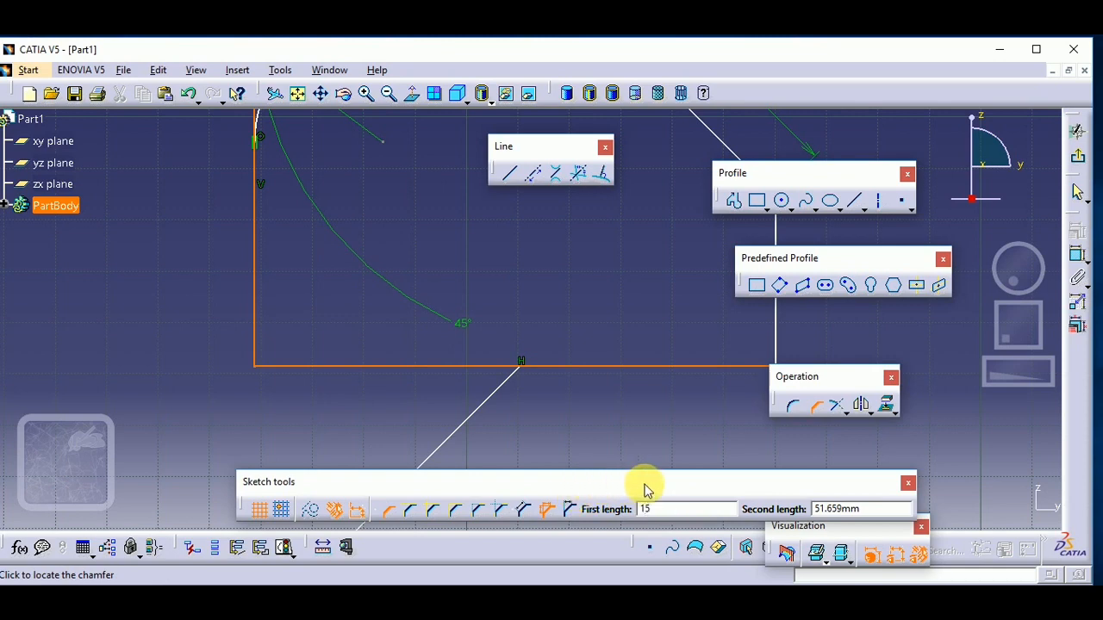
pyautogui.click(868, 510)
pyautogui.doubleClick(870, 509)
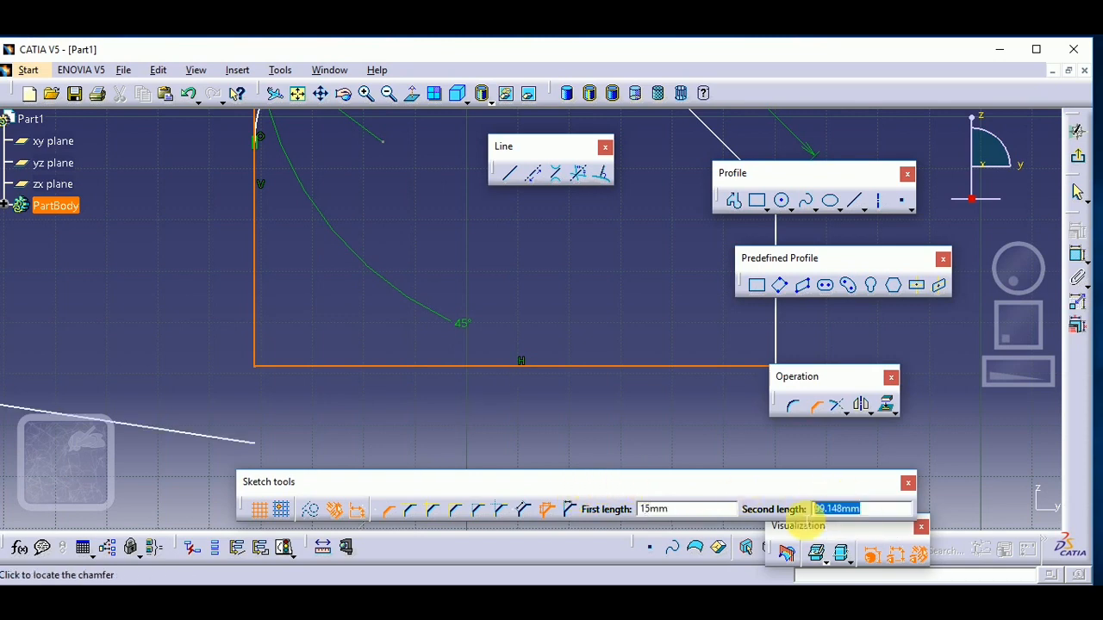
pyautogui.write('1')
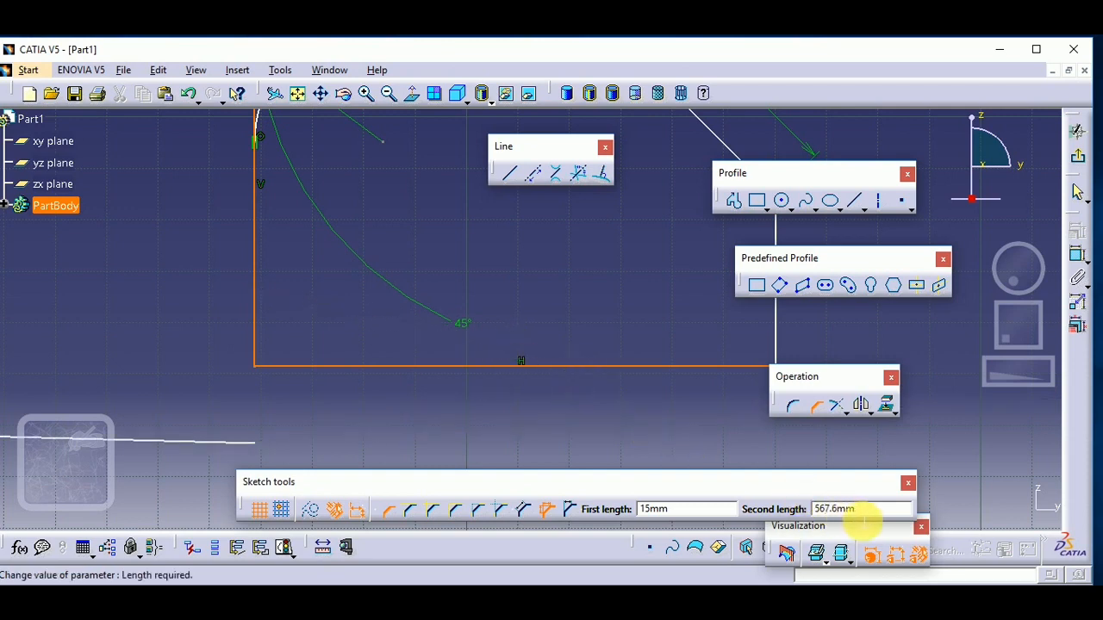
pyautogui.click(814, 510)
pyautogui.write('1')
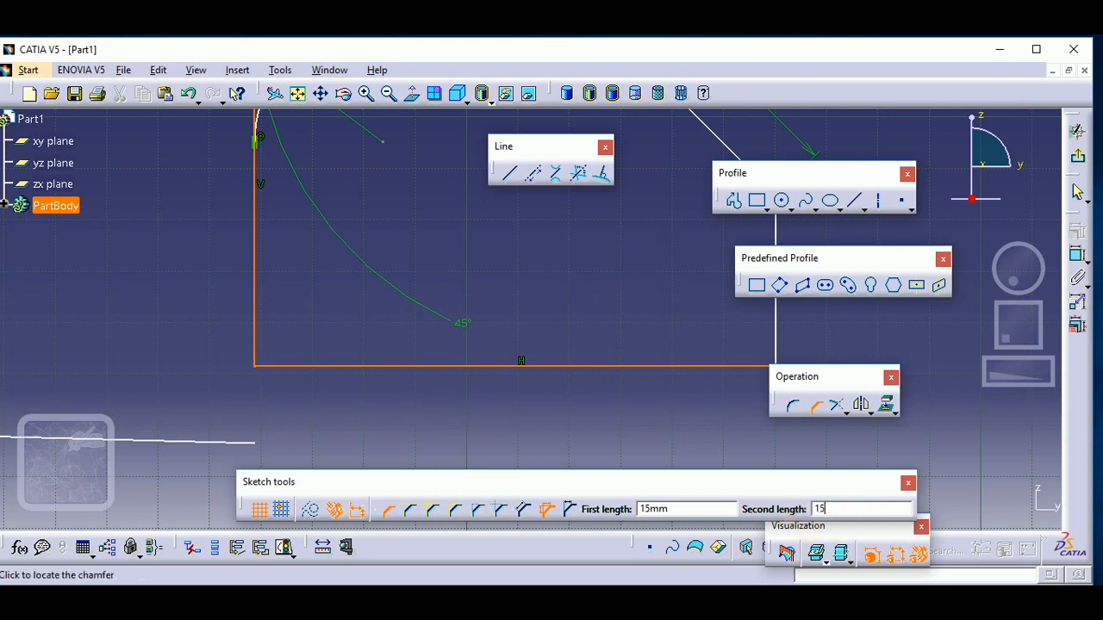
pyautogui.write('5')
pyautogui.press('Return')
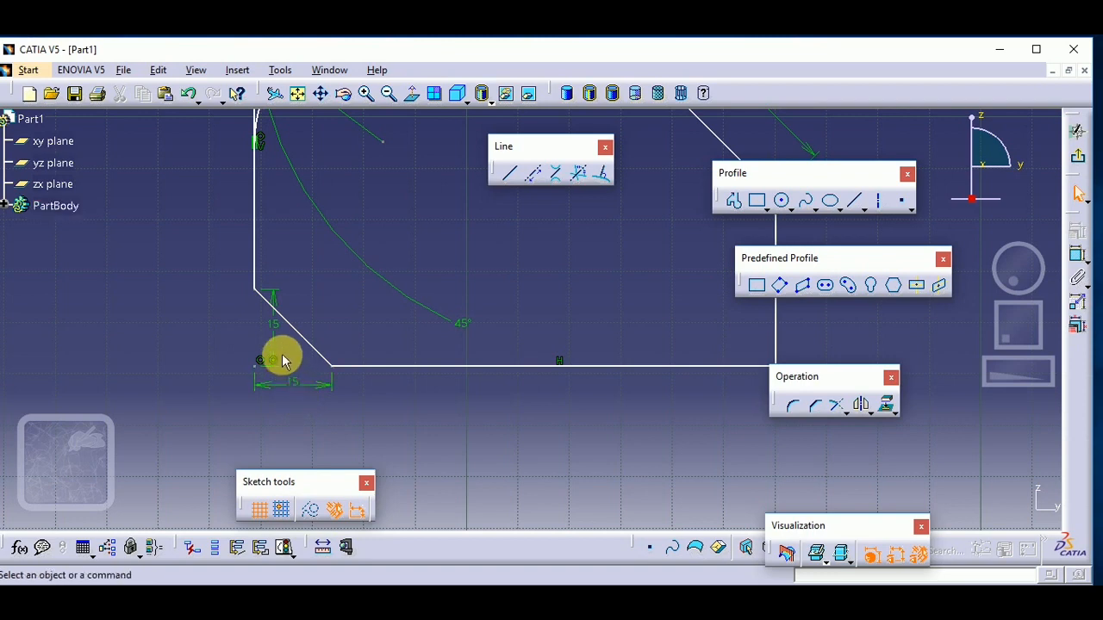
# - Move the lower-left chamfer's vertical dimension outside the profile and its horizontal dimension further below the bottom line
pyautogui.click(263, 332)
pyautogui.moveTo(262, 332); pyautogui.dragTo(207, 322)
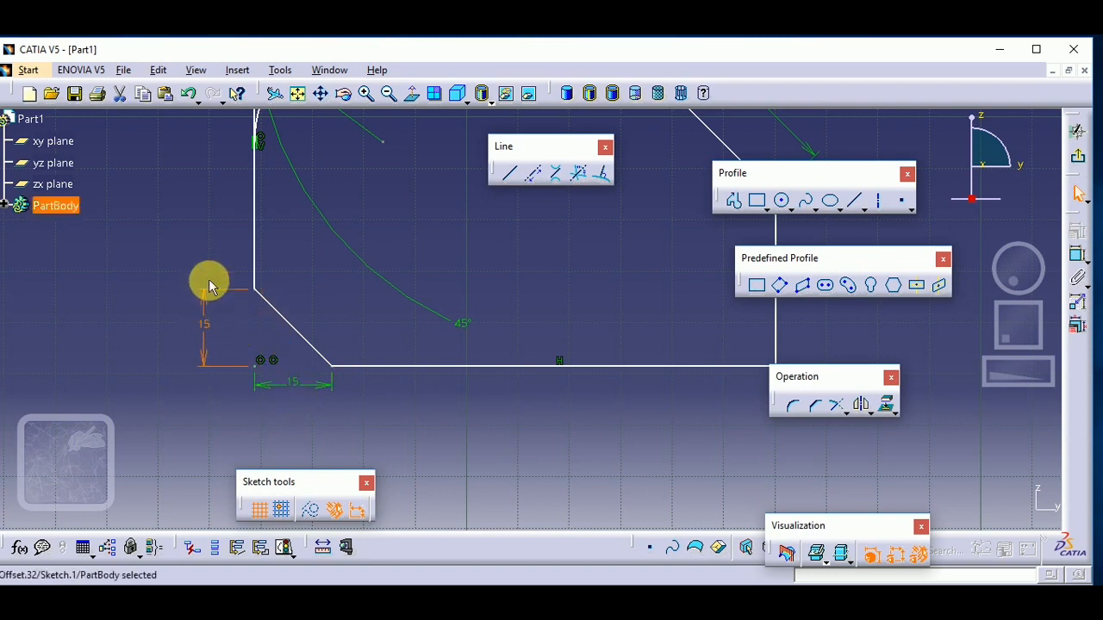
pyautogui.click(300, 384)
pyautogui.moveTo(299, 384); pyautogui.dragTo(315, 419)
pyautogui.click(360, 420)
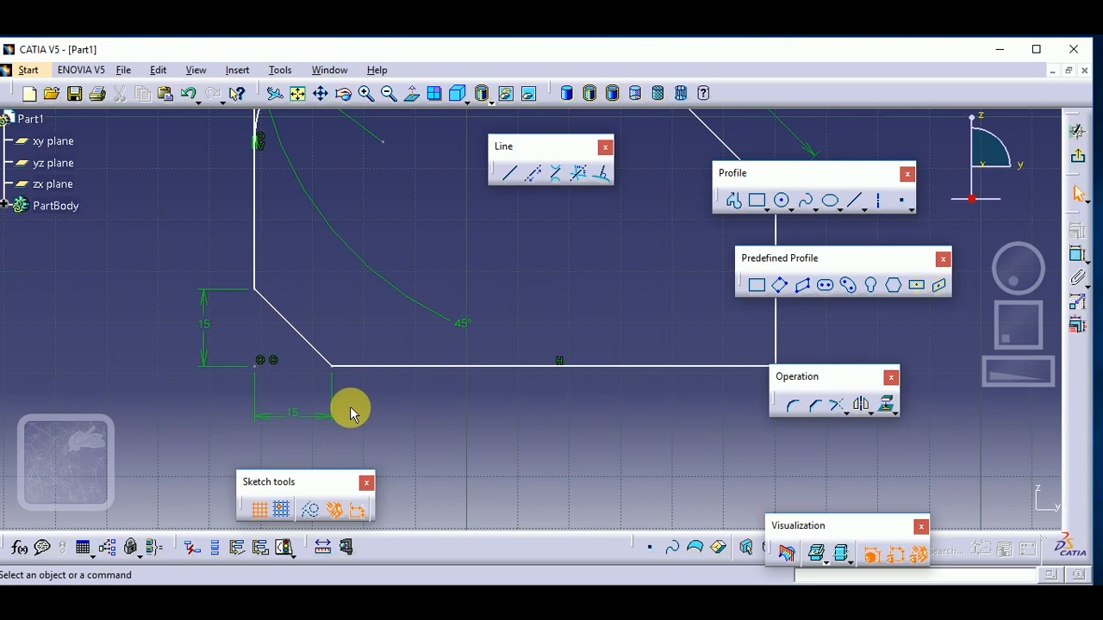
# - Chamfer the lower-right corner by angle and first length, 45° and 15 mm, and reposition its angle dimension close to the corner
pyautogui.click(816, 406)
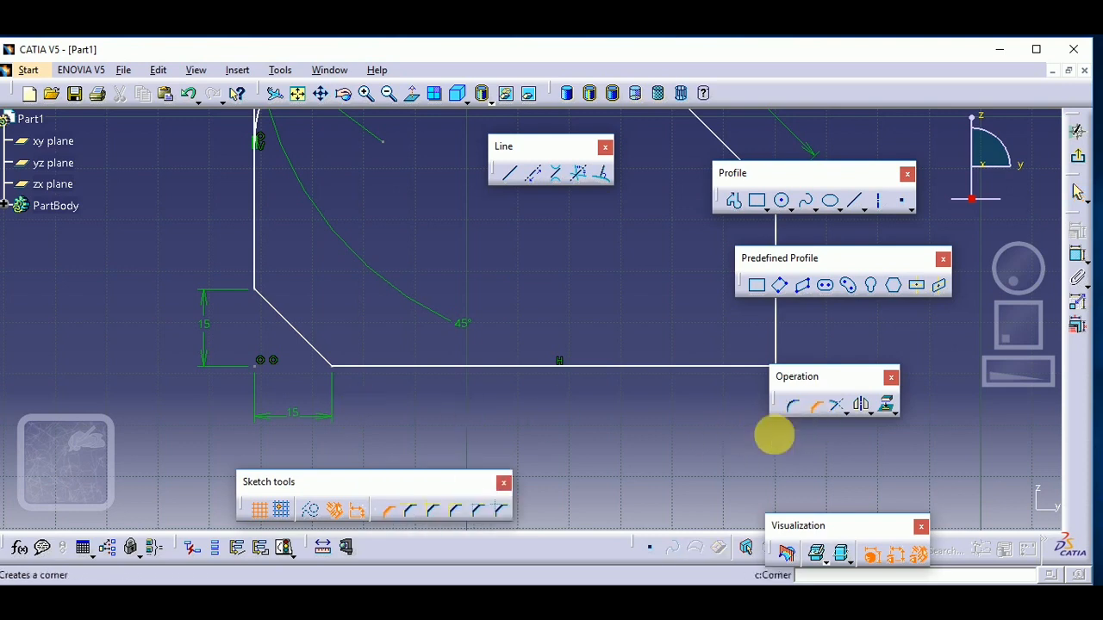
pyautogui.moveTo(591, 408); pyautogui.dragTo(480, 377, button='middle')
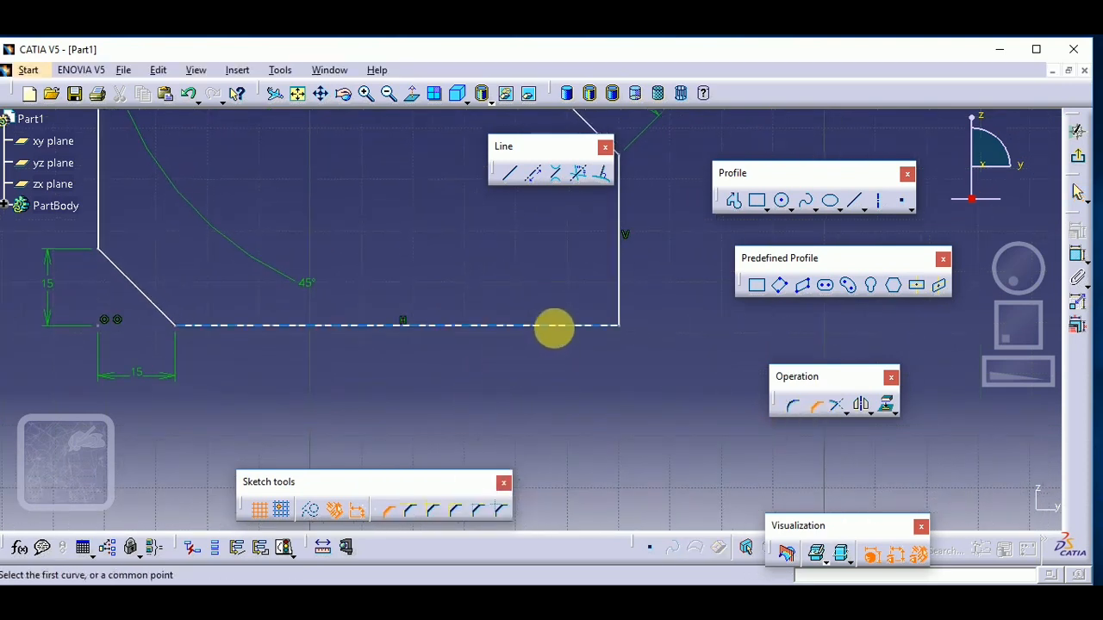
pyautogui.click(555, 327)
pyautogui.click(621, 302)
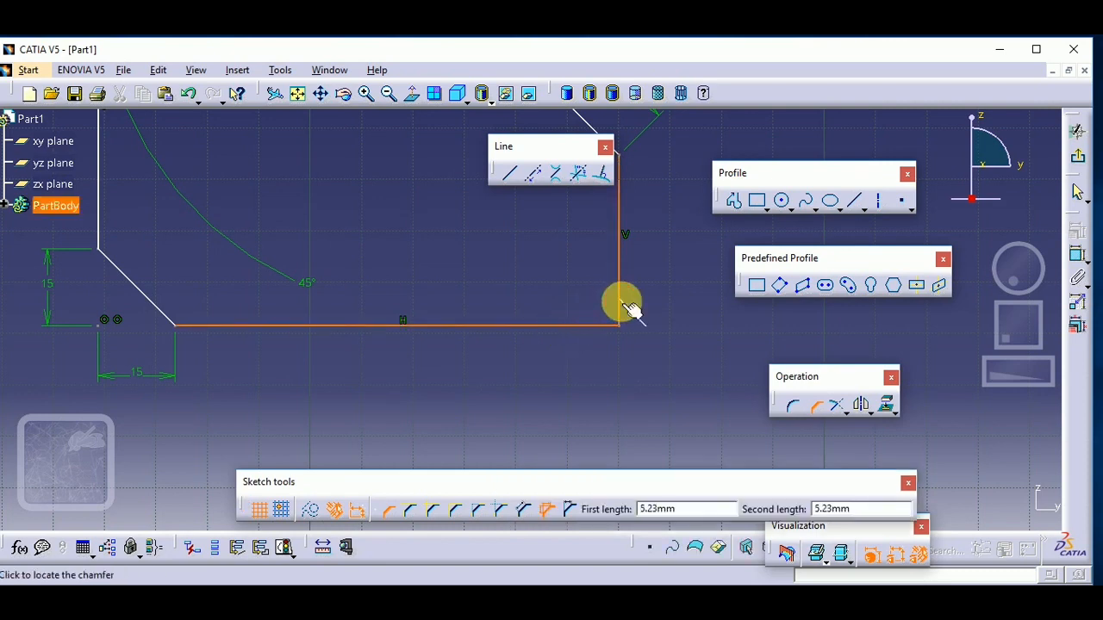
pyautogui.click(573, 511)
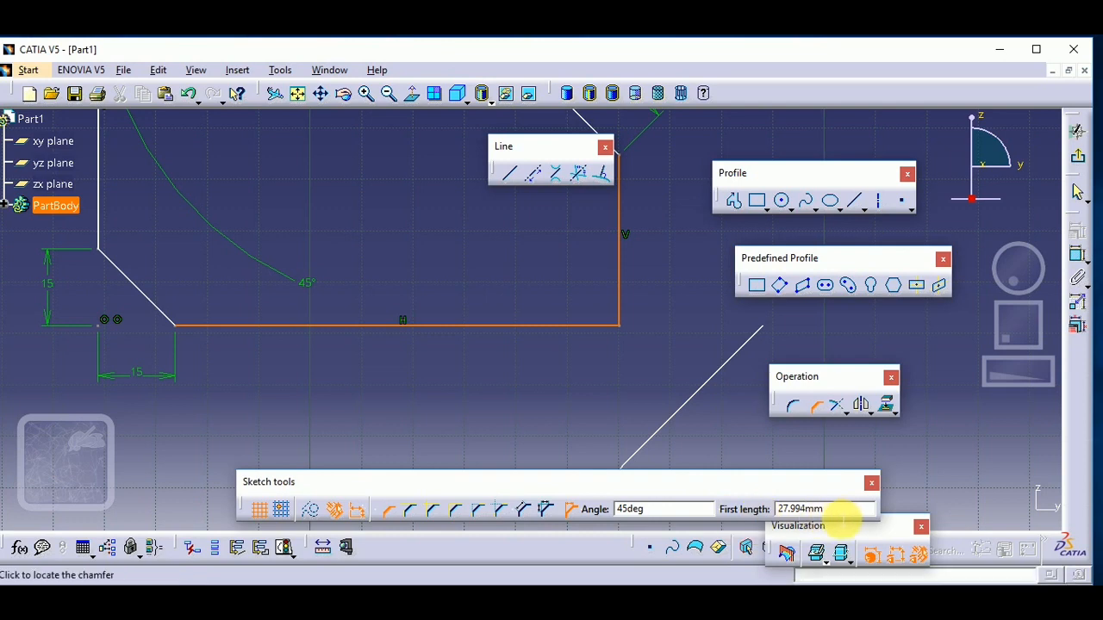
pyautogui.click(841, 512)
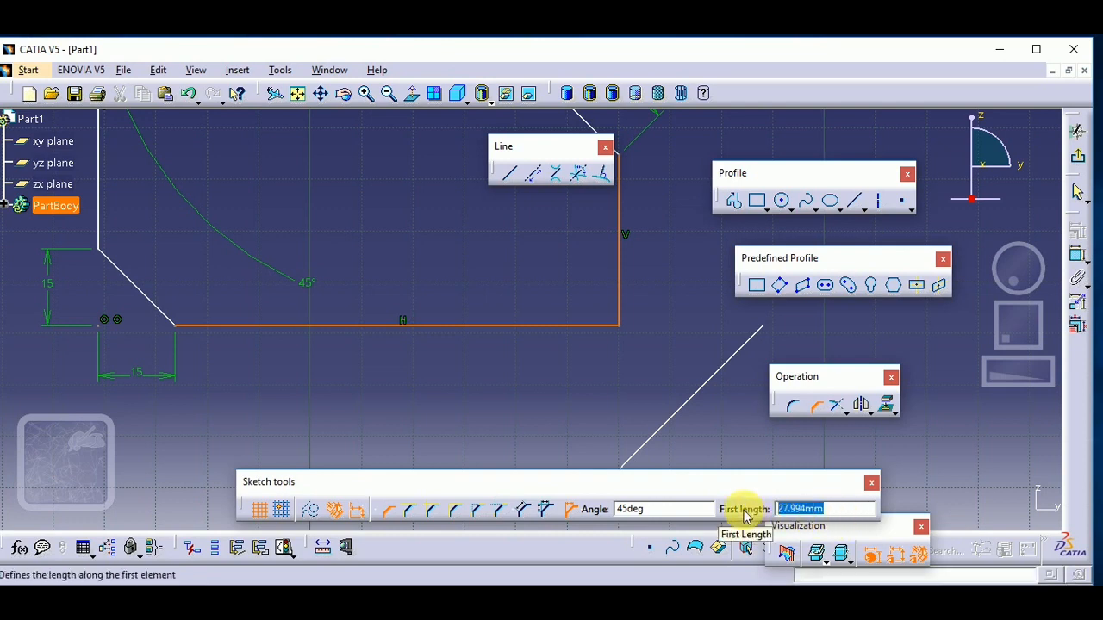
pyautogui.write('15')
pyautogui.press('Return')
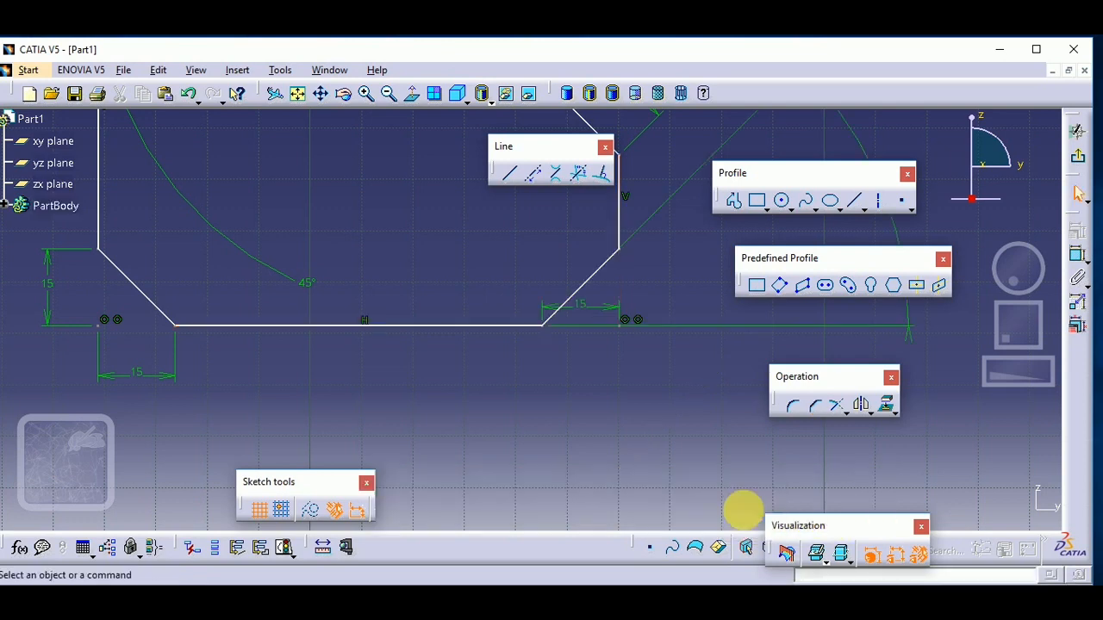
pyautogui.moveTo(677, 356)
pyautogui.mouseDown(button='middle')
pyautogui.moveTo(581, 399)
pyautogui.moveTo(588, 440)
pyautogui.moveTo(664, 301)
pyautogui.mouseUp(button='middle')
pyautogui.moveTo(712, 253); pyautogui.dragTo(578, 359)
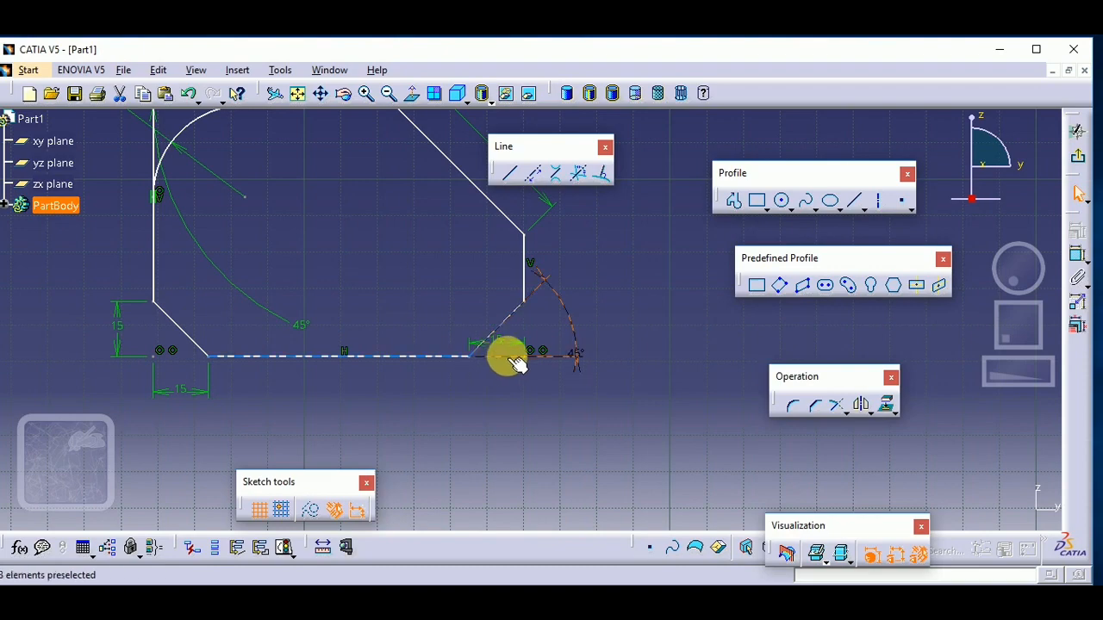
# - Sketch a new rectangle in the empty area to the right of the chamfered profile
pyautogui.moveTo(402, 271); pyautogui.dragTo(459, 390, button='middle')
pyautogui.moveTo(542, 377)
pyautogui.mouseDown(button='middle')
pyautogui.moveTo(237, 377)
pyautogui.moveTo(301, 335)
pyautogui.mouseUp(button='middle')
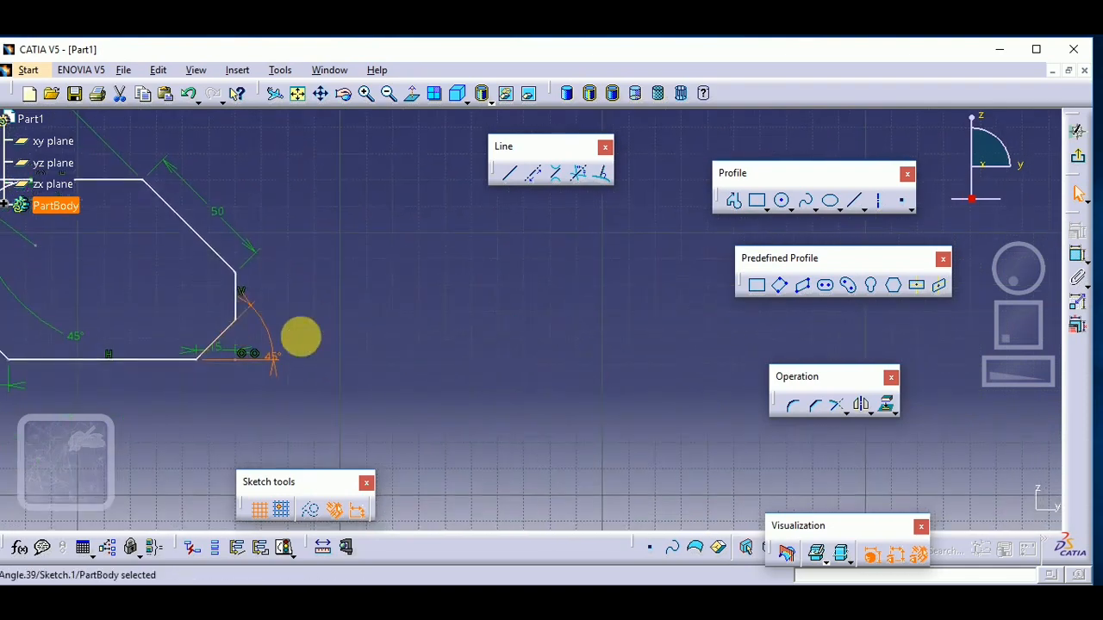
pyautogui.click(757, 285)
pyautogui.click(442, 325)
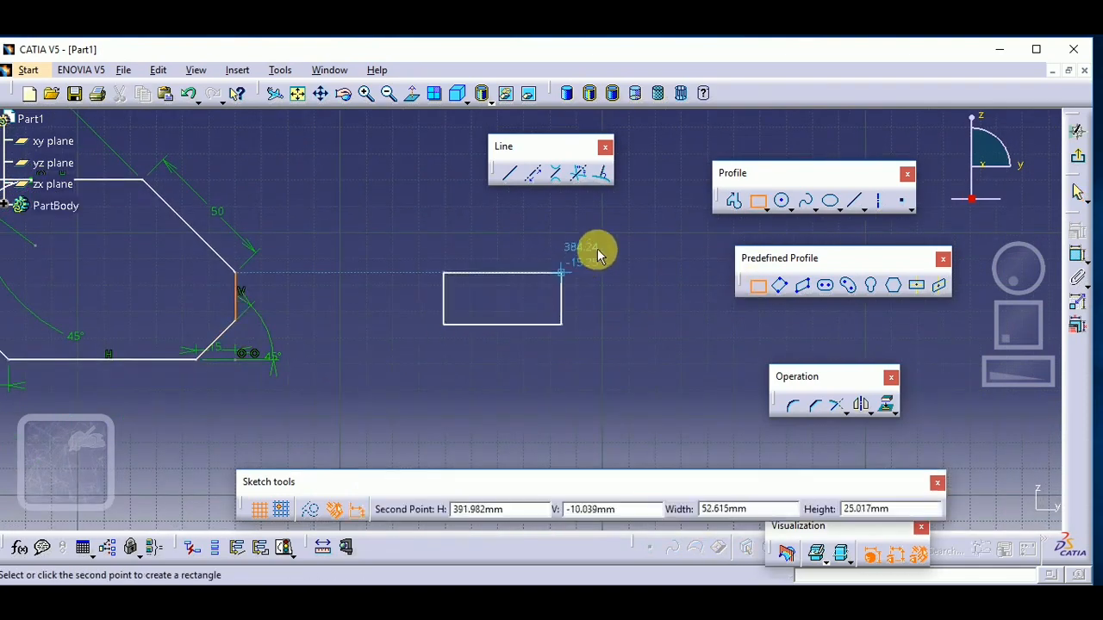
pyautogui.click(658, 194)
# - Chamfer the new rectangle's upper-left corner about 15 mm at 45° with Trim First Element, picking the vertical line before the top line
pyautogui.click(792, 405)
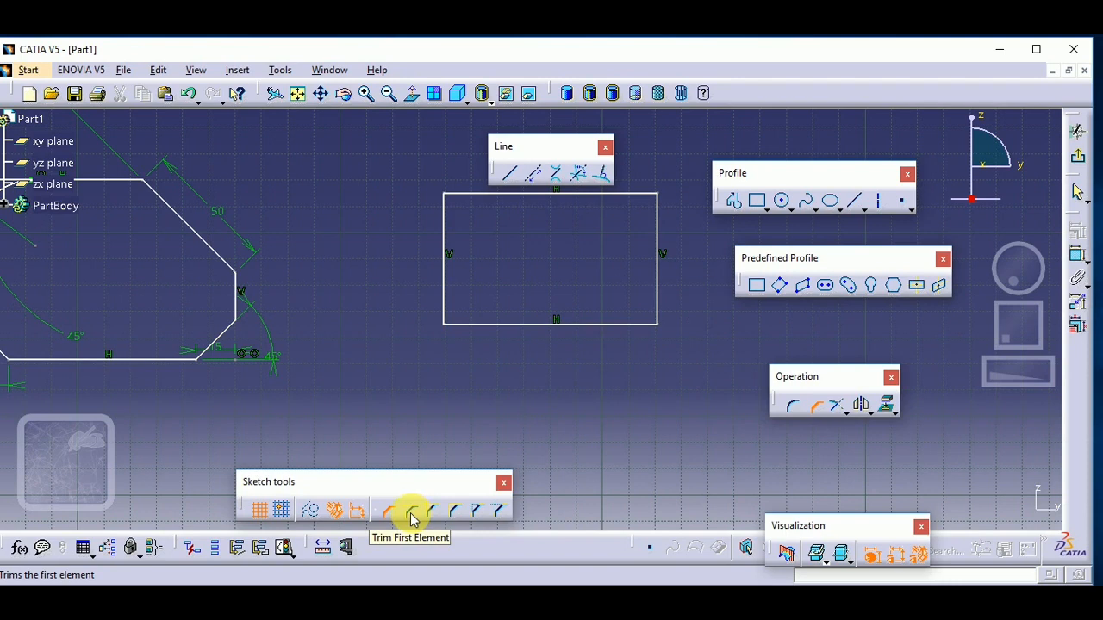
pyautogui.click(412, 515)
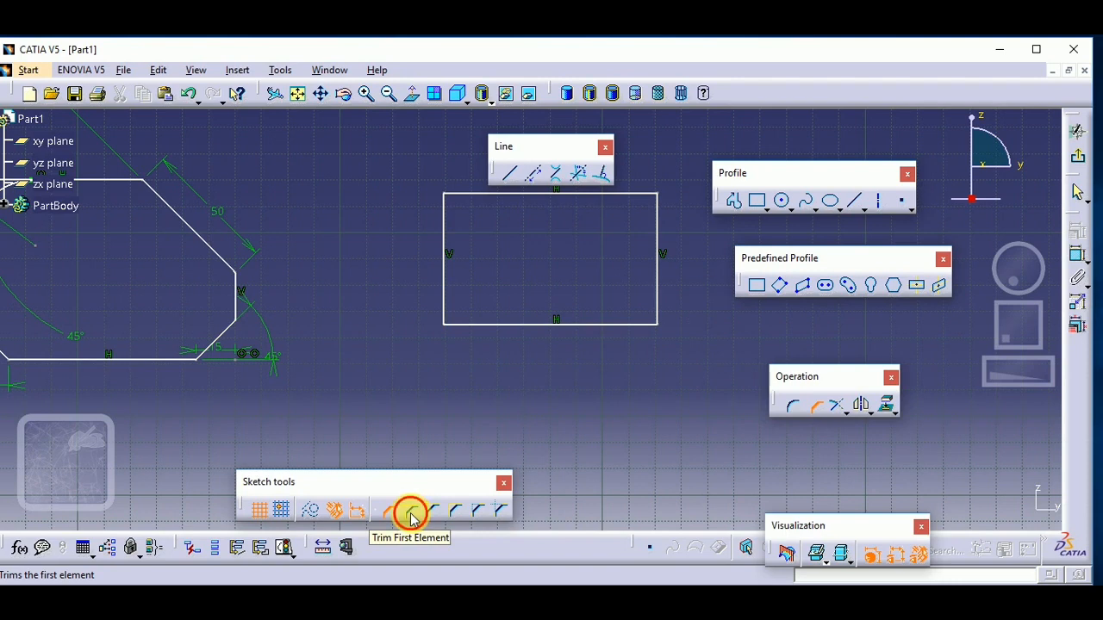
pyautogui.click(446, 215)
pyautogui.click(468, 195)
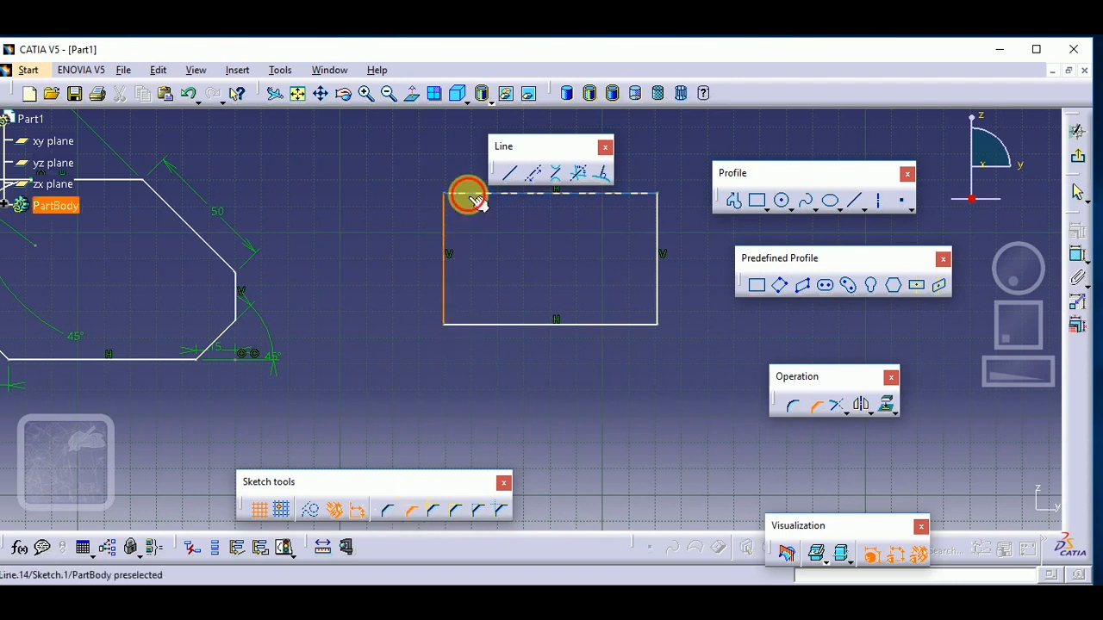
pyautogui.click(469, 215)
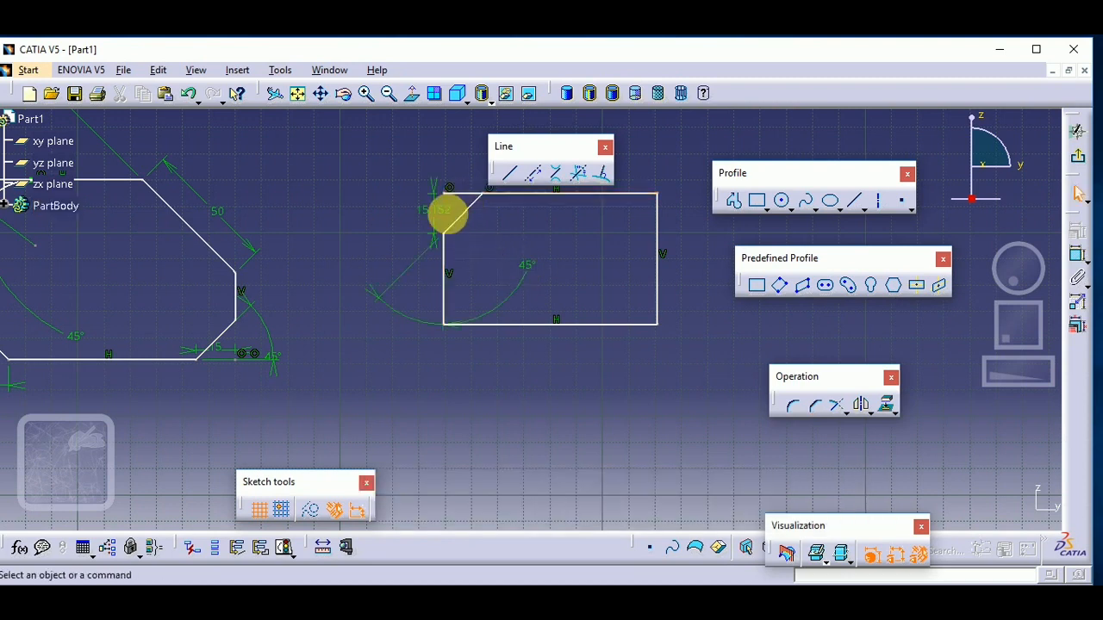
pyautogui.click(461, 194)
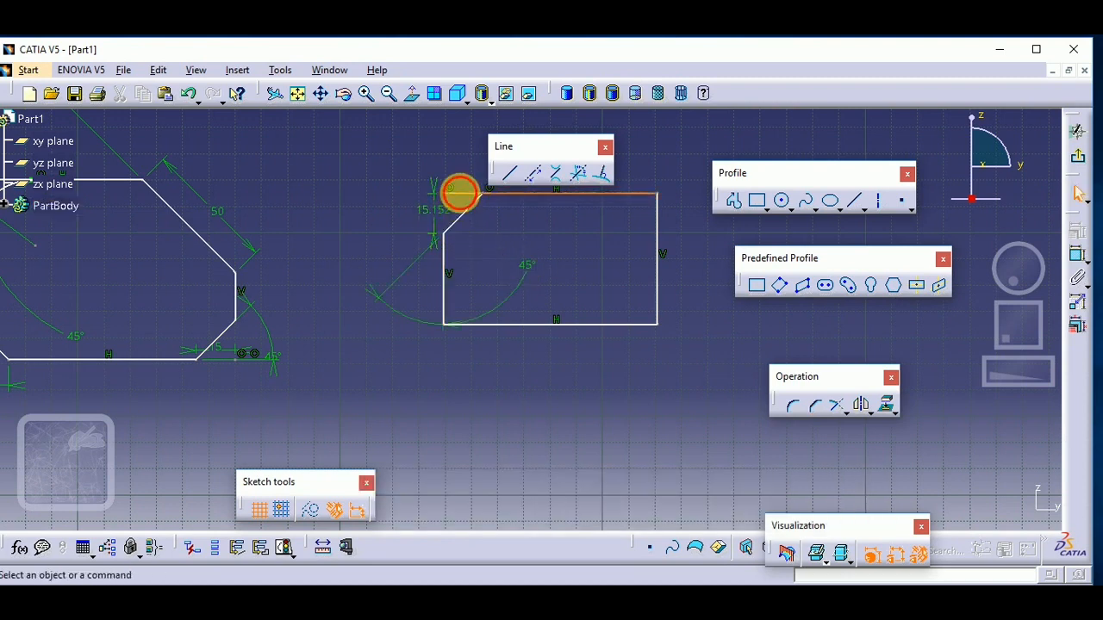
pyautogui.click(503, 221)
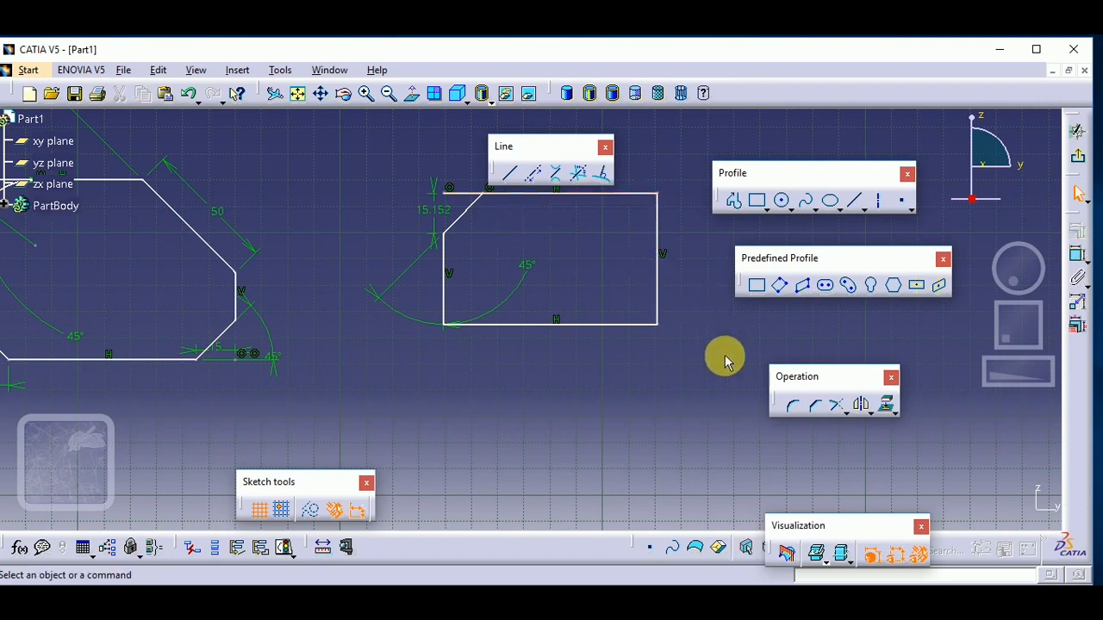
# - Chamfer the new rectangle's lower-right corner about 14 mm at 45° with the No Trim option, picking the bottom line first
pyautogui.click(819, 406)
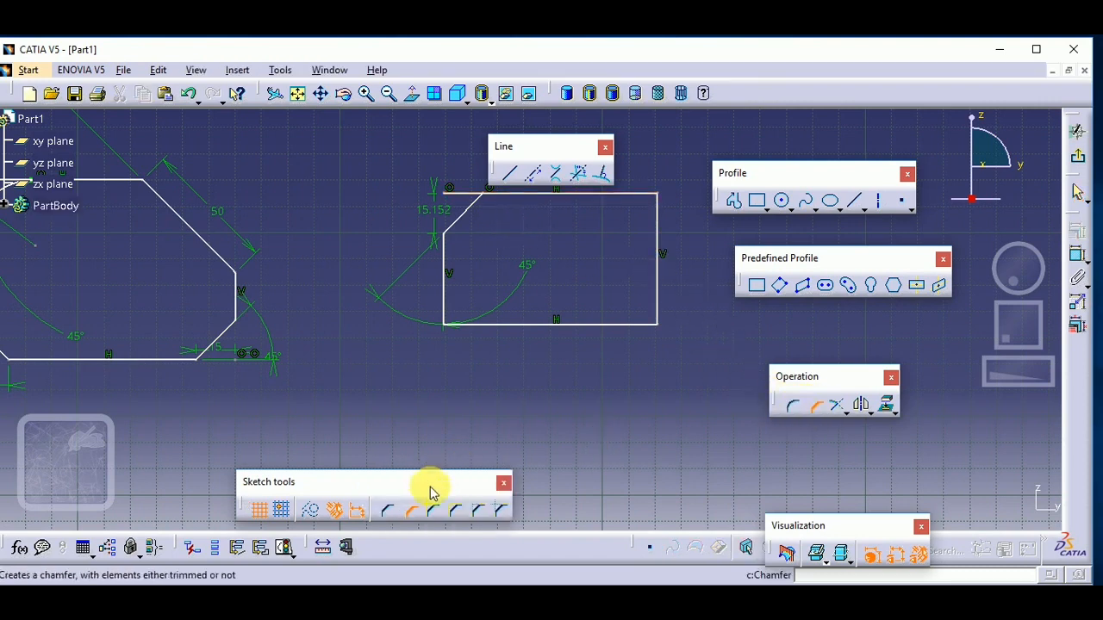
pyautogui.click(435, 515)
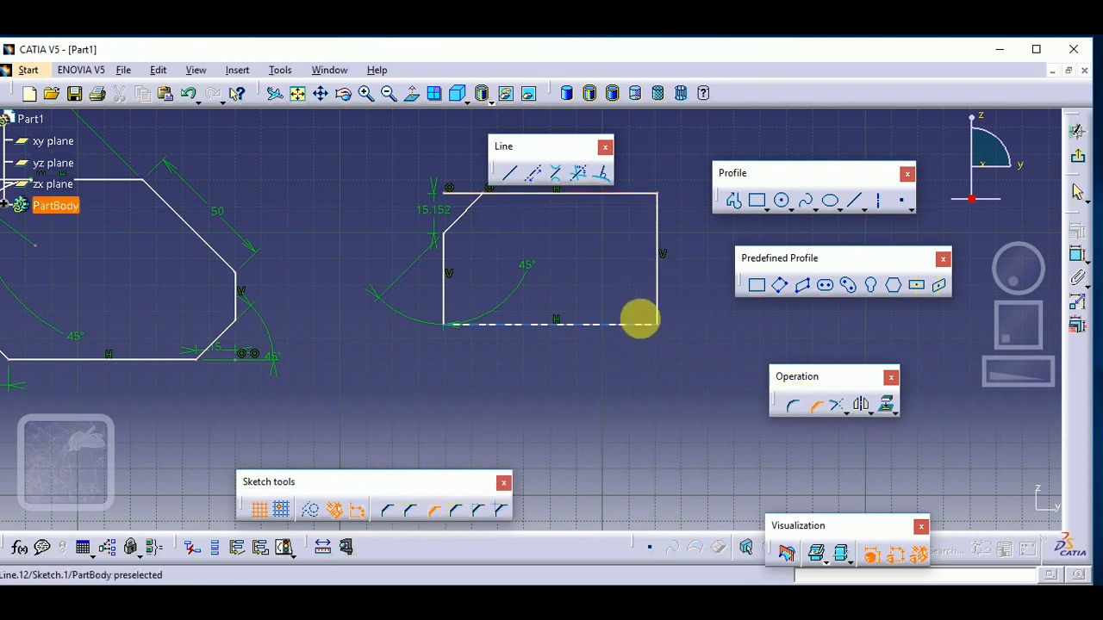
pyautogui.click(643, 324)
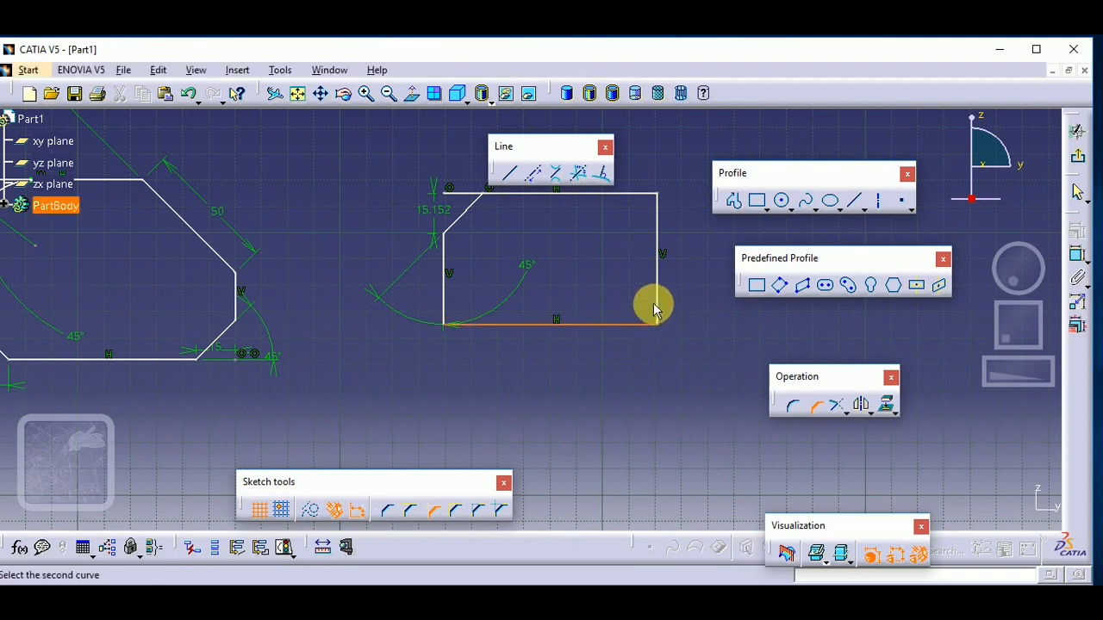
pyautogui.click(659, 307)
pyautogui.click(657, 307)
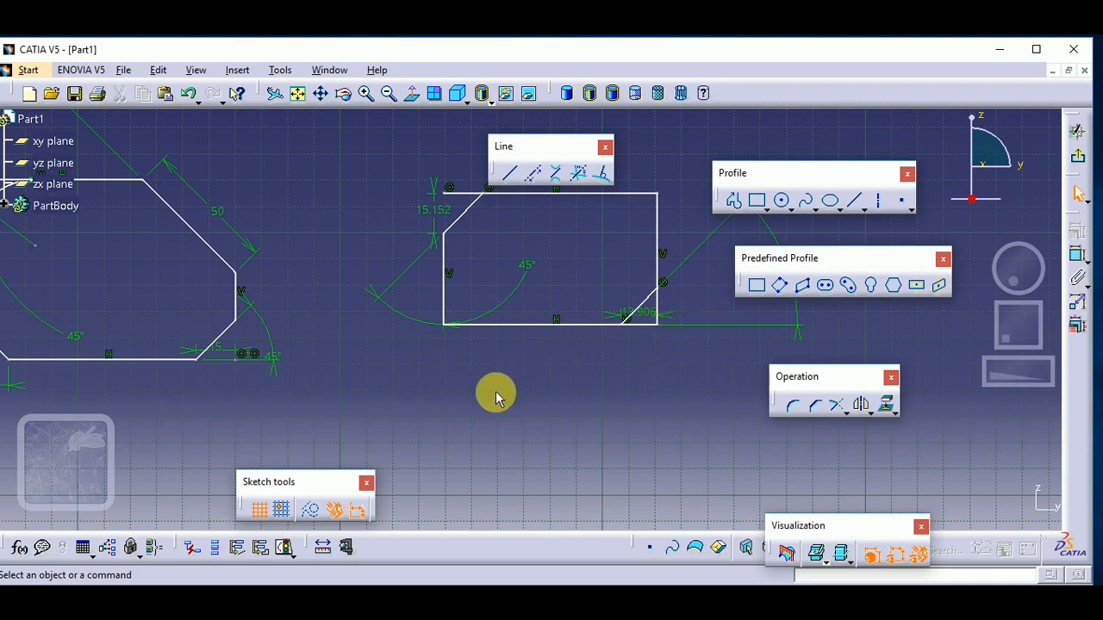
# - Detach the Relimitations tool set from the Trim flyout so it floats below the Operation tools
pyautogui.moveTo(479, 367)
pyautogui.mouseDown(button='middle')
pyautogui.moveTo(520, 431)
pyautogui.moveTo(509, 424)
pyautogui.moveTo(546, 411)
pyautogui.moveTo(571, 423)
pyautogui.moveTo(586, 458)
pyautogui.moveTo(599, 422)
pyautogui.moveTo(586, 406)
pyautogui.mouseUp(button='middle')
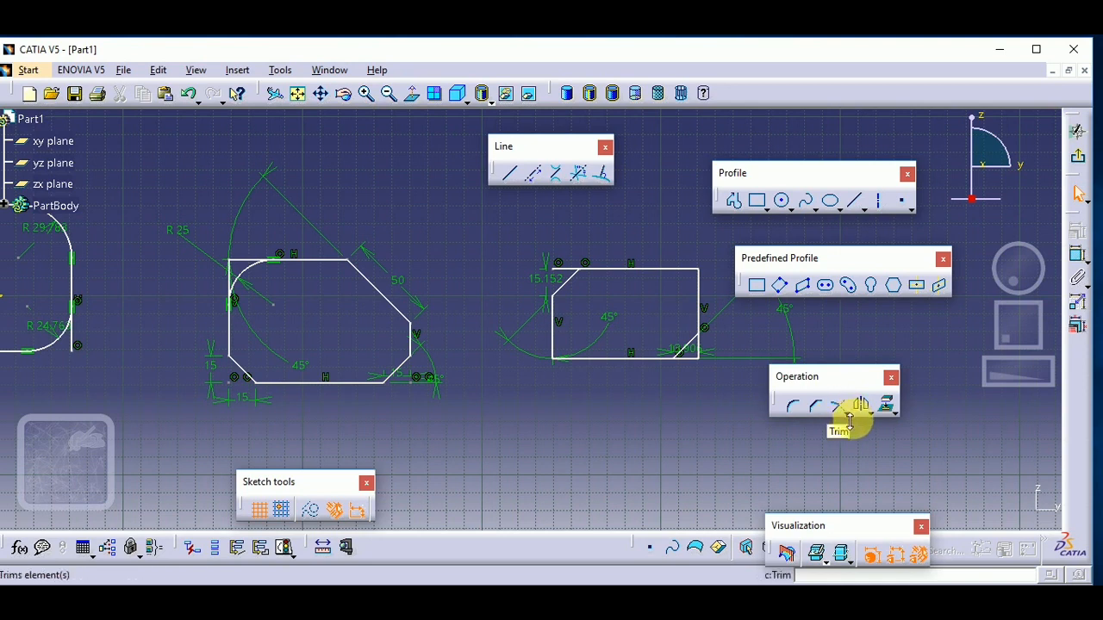
pyautogui.click(848, 415)
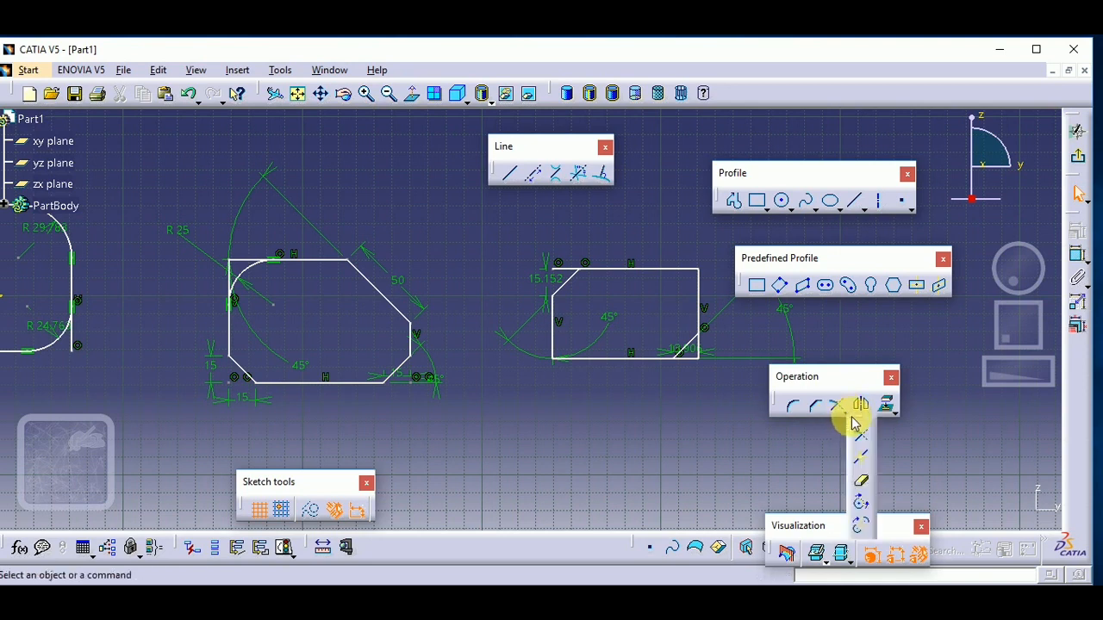
pyautogui.moveTo(855, 418); pyautogui.dragTo(729, 477)
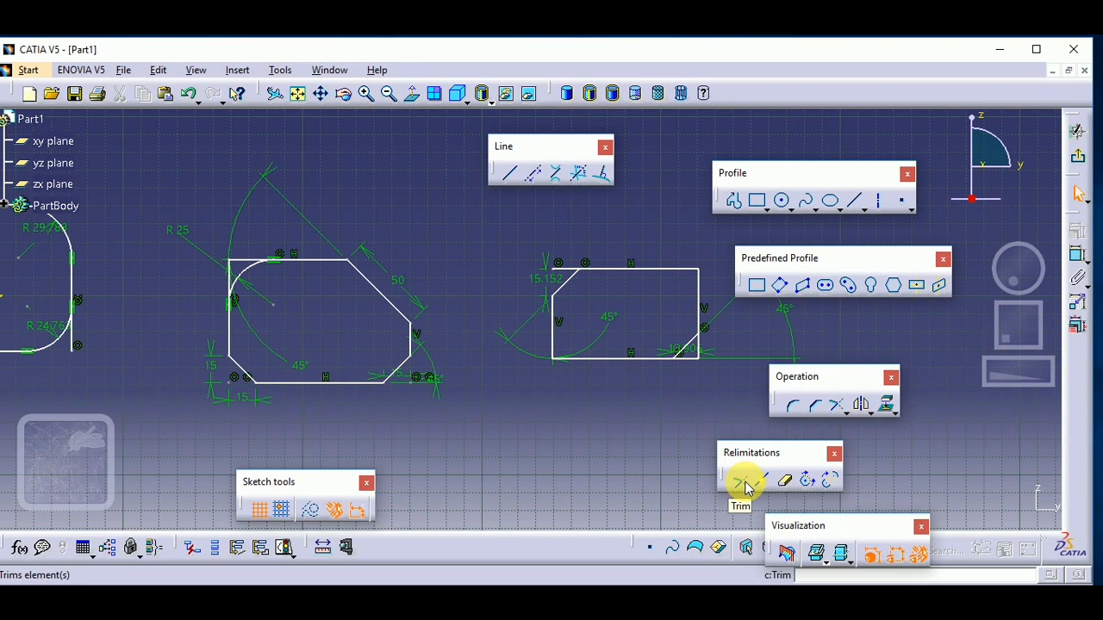
# - Trim the right-hand rectangle's top line at the upper-left chamfer's end, keeping only the short piece beside the chamfer
pyautogui.click(741, 482)
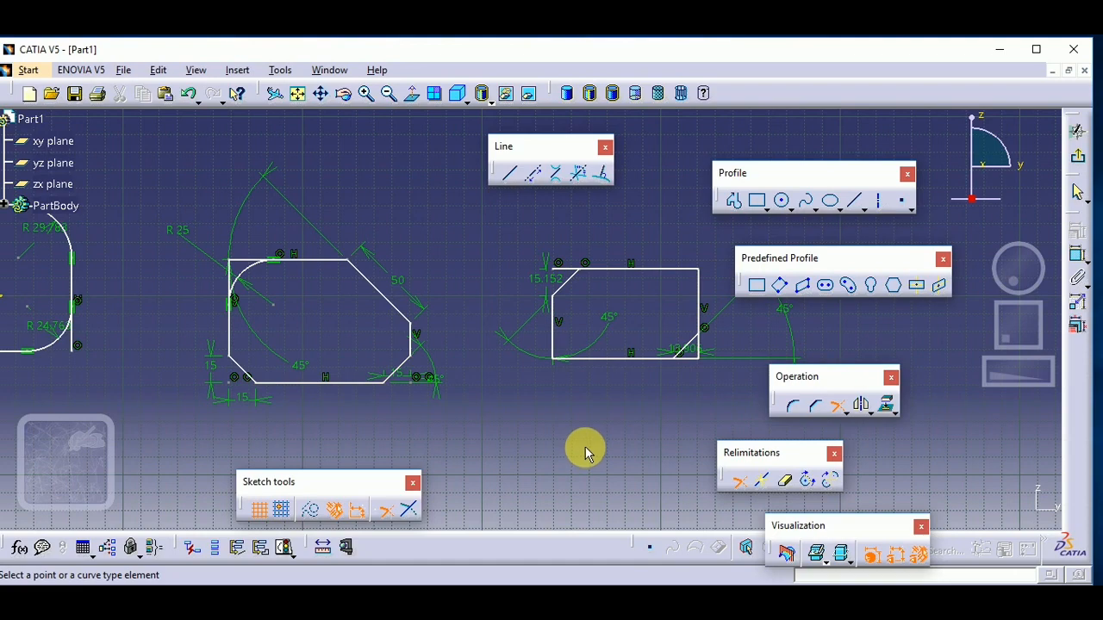
pyautogui.keyDown('ctrl'); pyautogui.moveTo(595, 437); pyautogui.dragTo(606, 357, button='middle'); pyautogui.keyUp('ctrl')
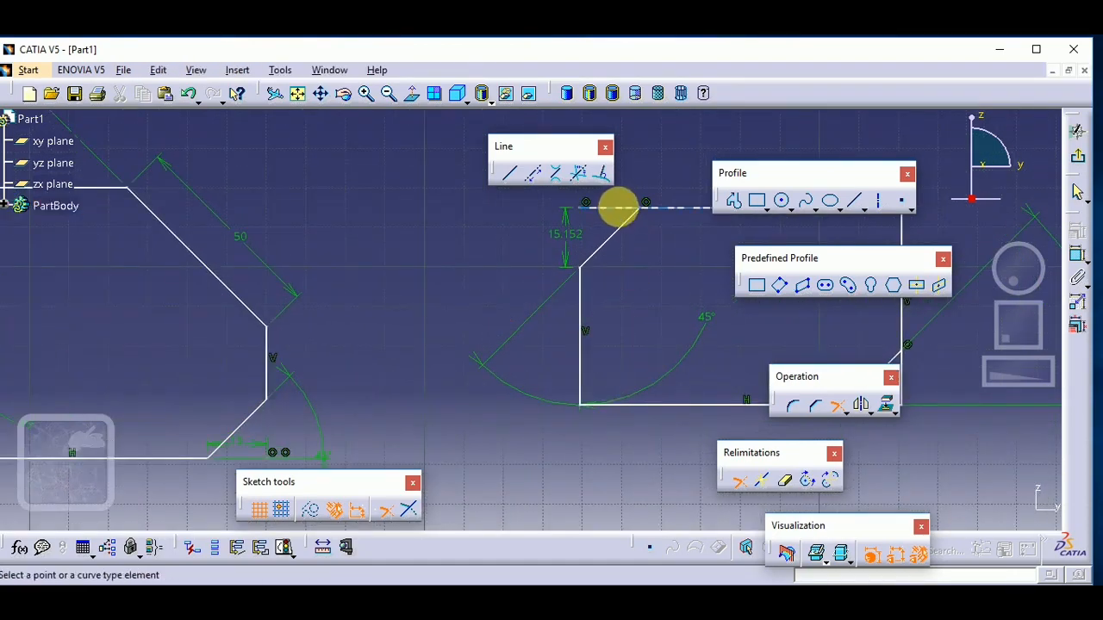
pyautogui.click(622, 209)
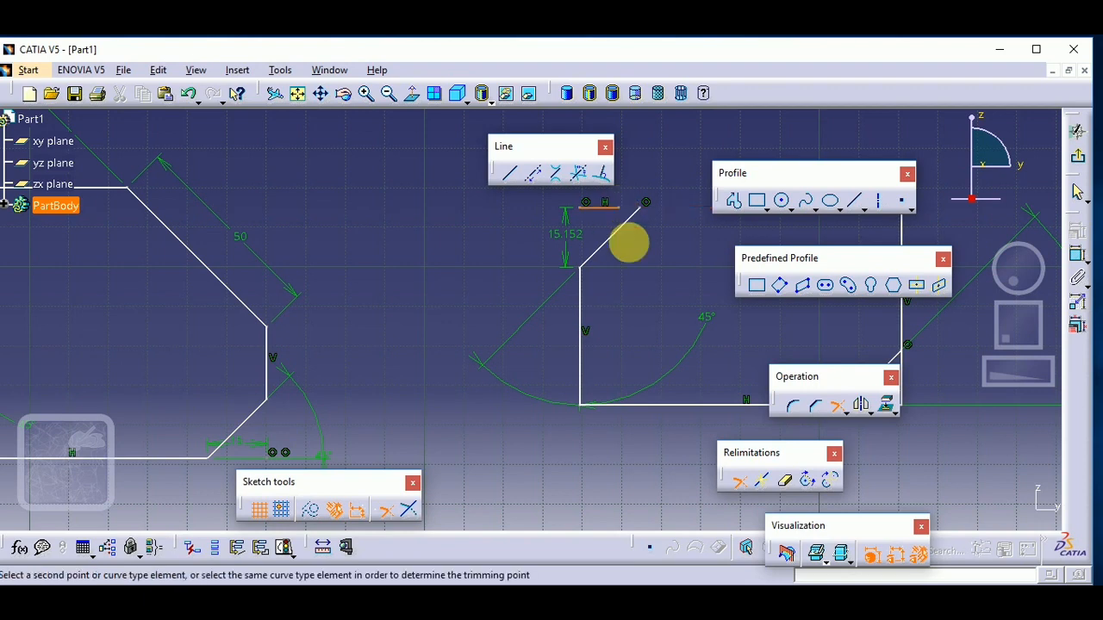
pyautogui.click(645, 208)
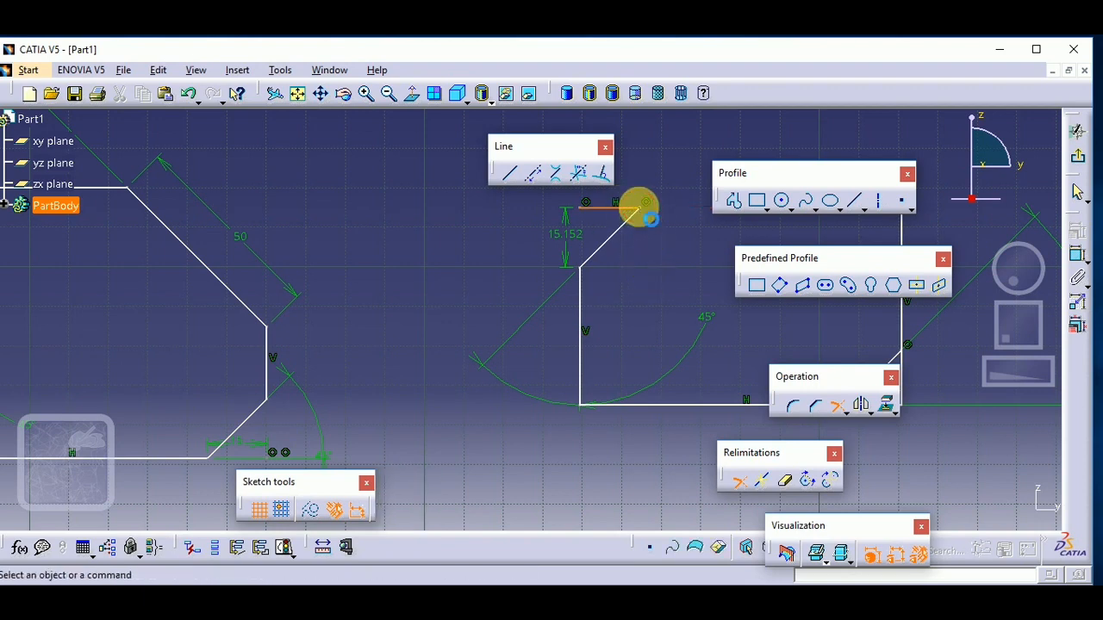
pyautogui.moveTo(687, 239)
pyautogui.mouseDown(button='middle')
pyautogui.moveTo(606, 227)
pyautogui.moveTo(615, 249)
pyautogui.mouseUp(button='middle')
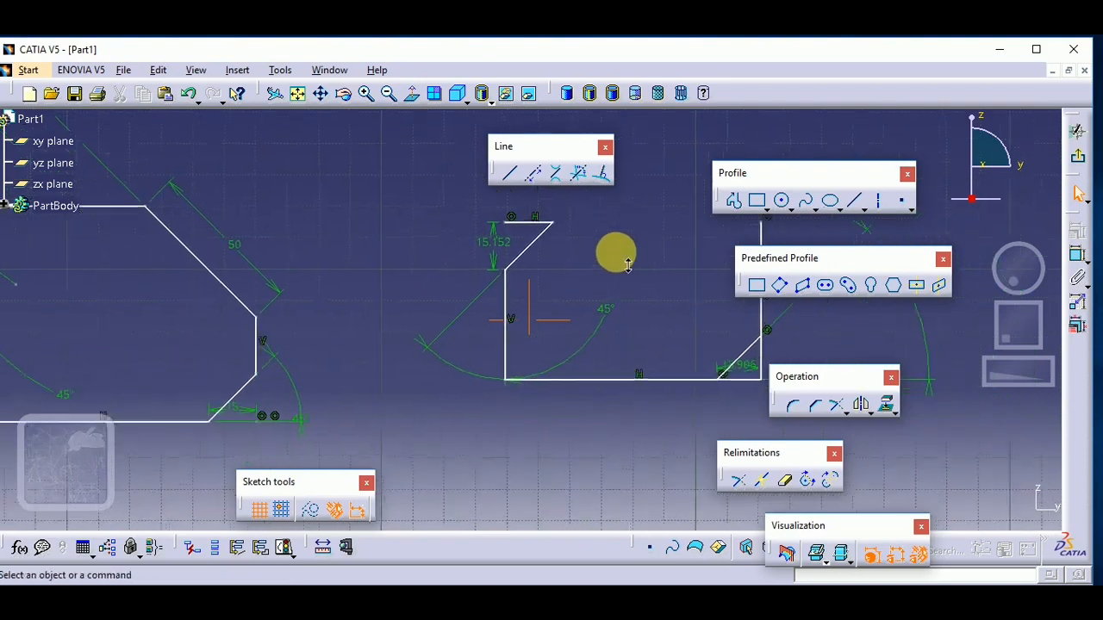
# - Trim the middle profile's top line at the R 25 arc's tangent point, keeping the piece next to the upper-left corner
pyautogui.click(736, 482)
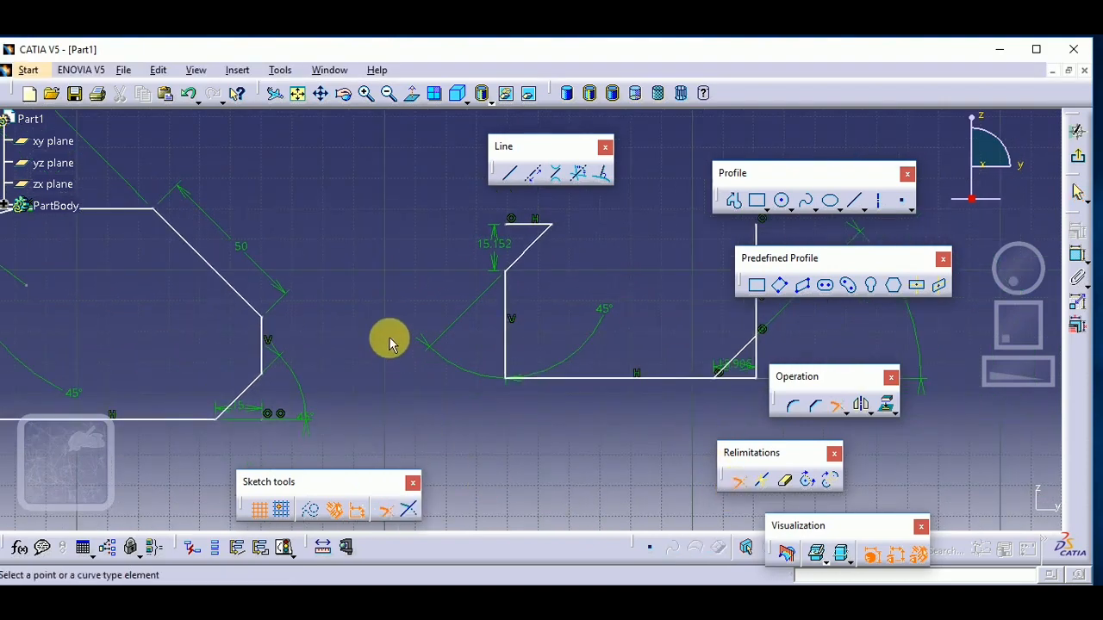
pyautogui.moveTo(389, 337)
pyautogui.mouseDown(button='middle')
pyautogui.moveTo(574, 336)
pyautogui.moveTo(493, 304)
pyautogui.moveTo(431, 328)
pyautogui.moveTo(468, 313)
pyautogui.moveTo(362, 263)
pyautogui.mouseUp(button='middle')
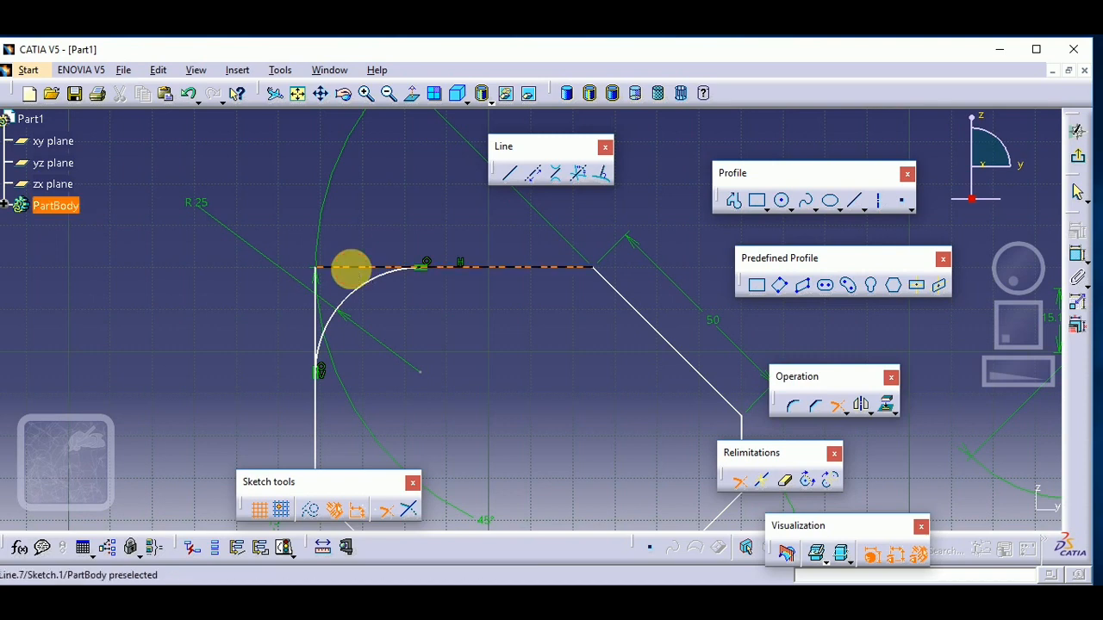
pyautogui.click(351, 268)
pyautogui.click(426, 270)
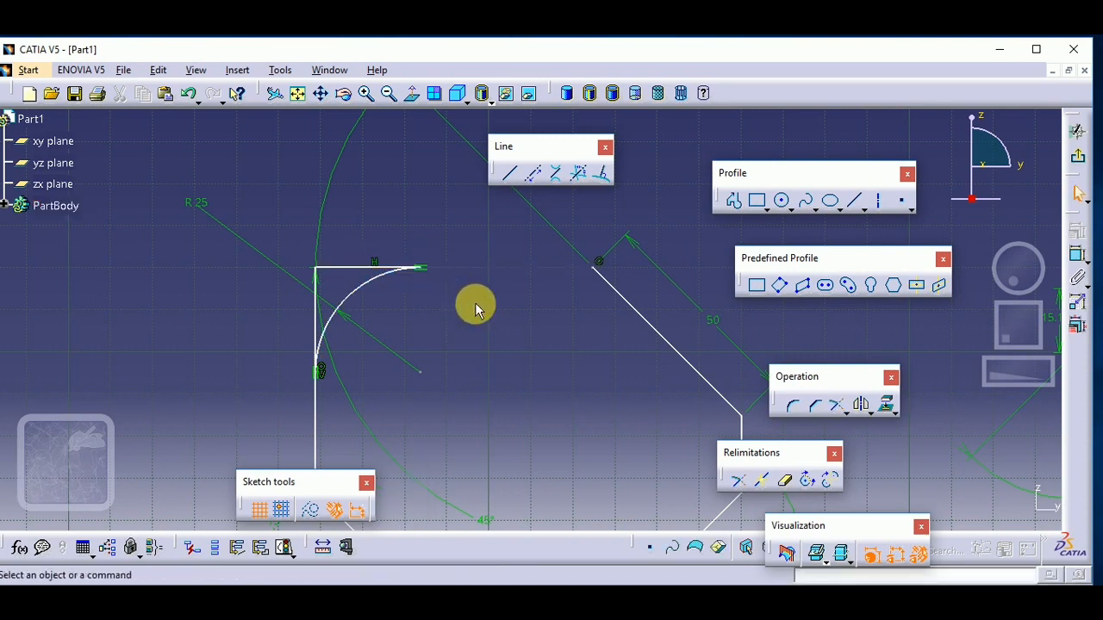
pyautogui.moveTo(475, 302)
pyautogui.mouseDown(button='middle')
pyautogui.moveTo(425, 167)
pyautogui.moveTo(429, 187)
pyautogui.mouseUp(button='middle')
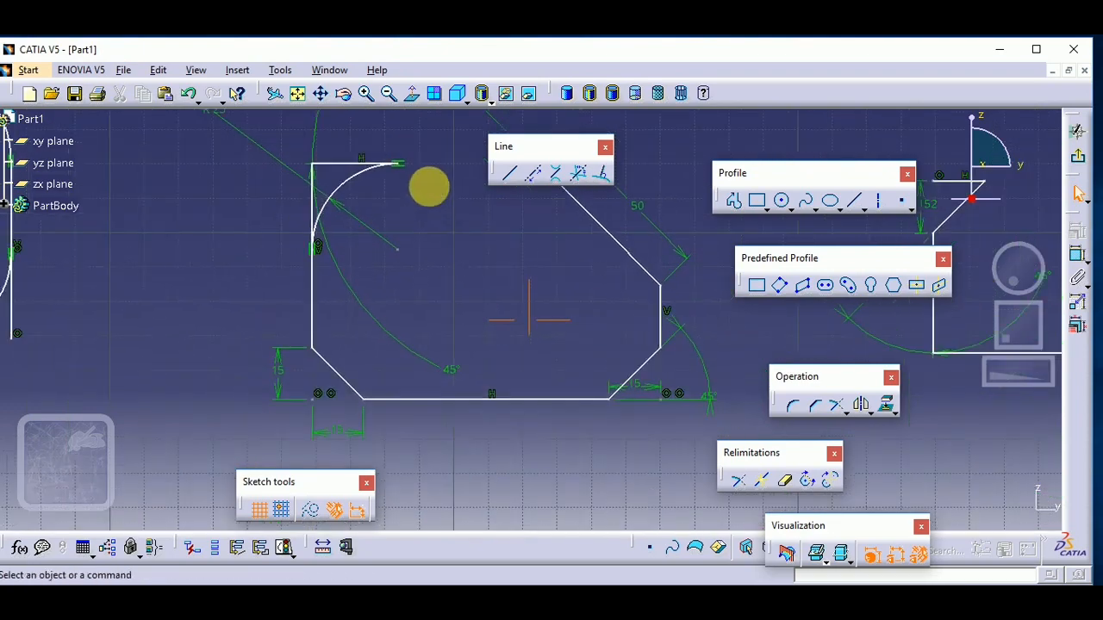
# - Break the middle profile's bottom line near its midpoint and select each half to check the split
pyautogui.click(768, 480)
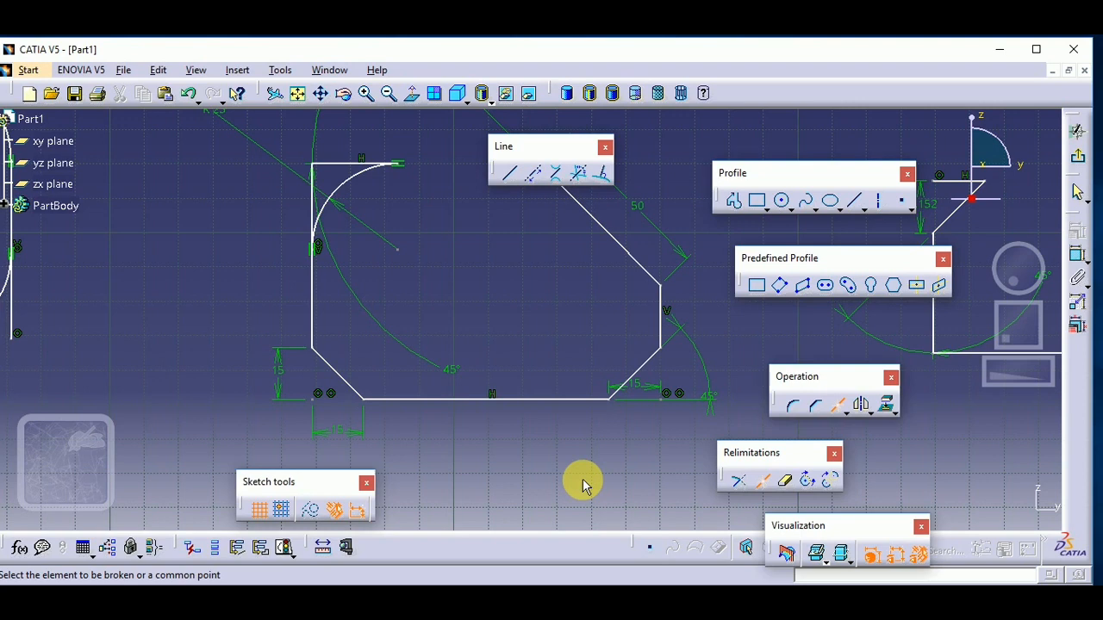
pyautogui.click(515, 399)
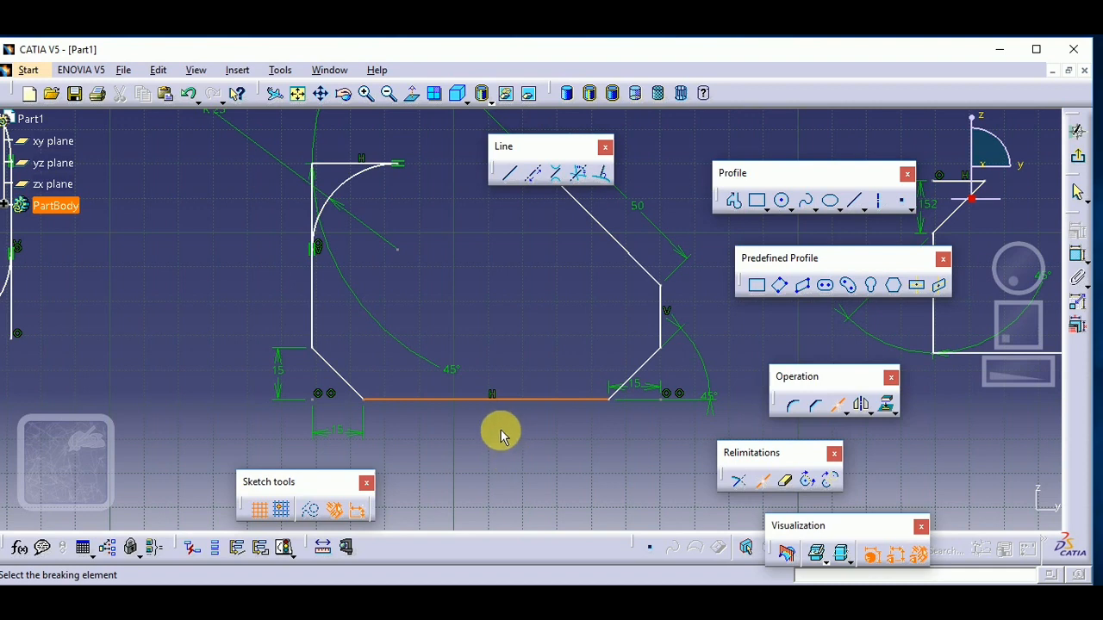
pyautogui.click(490, 400)
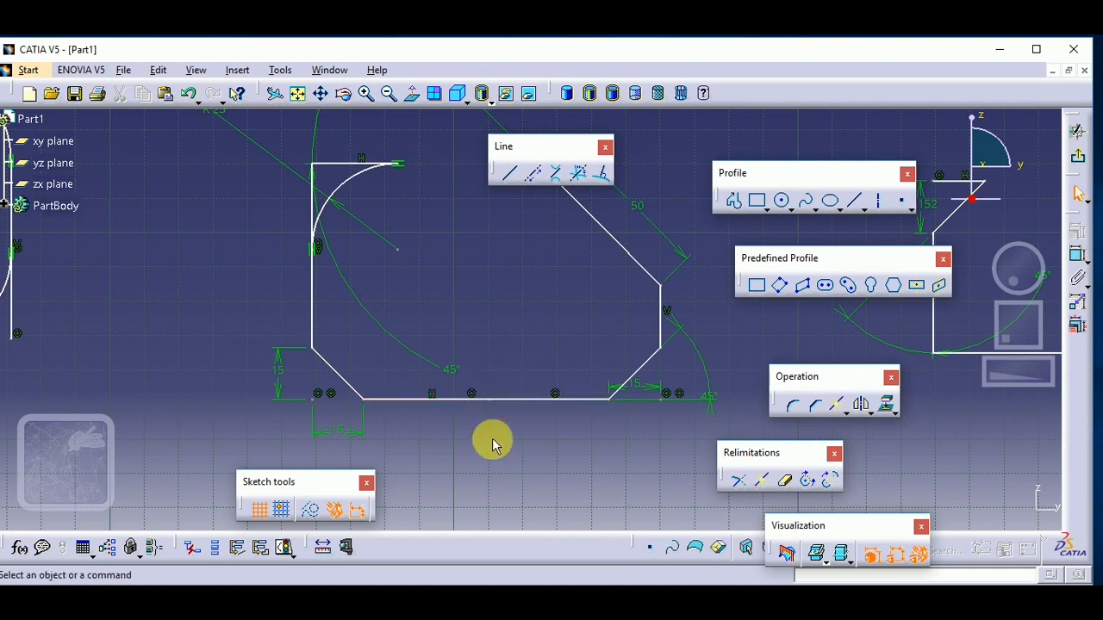
pyautogui.click(519, 400)
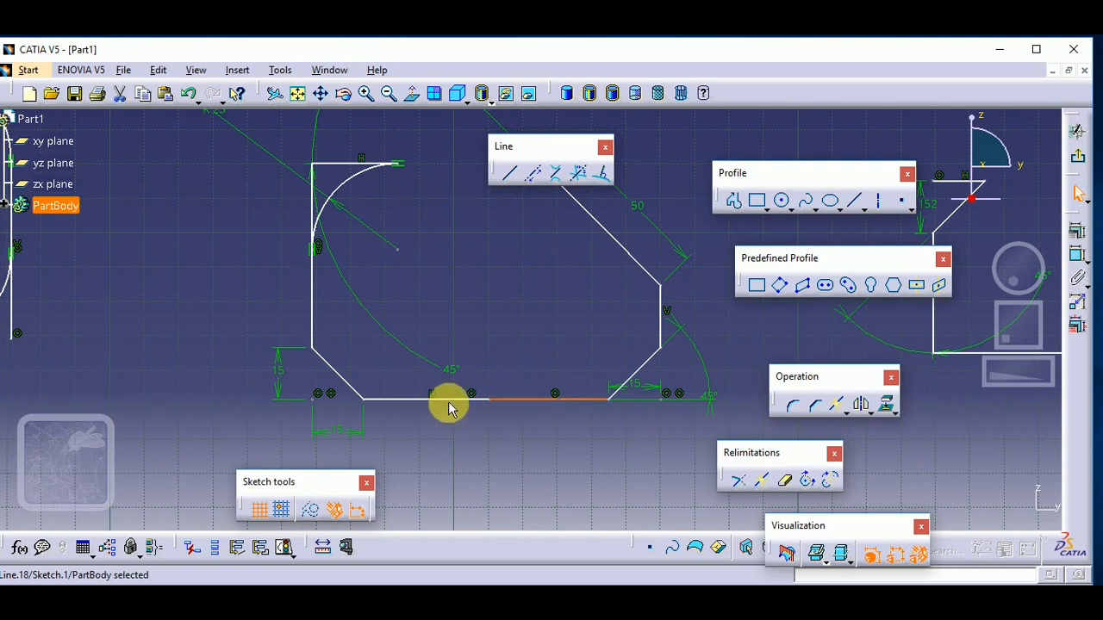
pyautogui.click(448, 399)
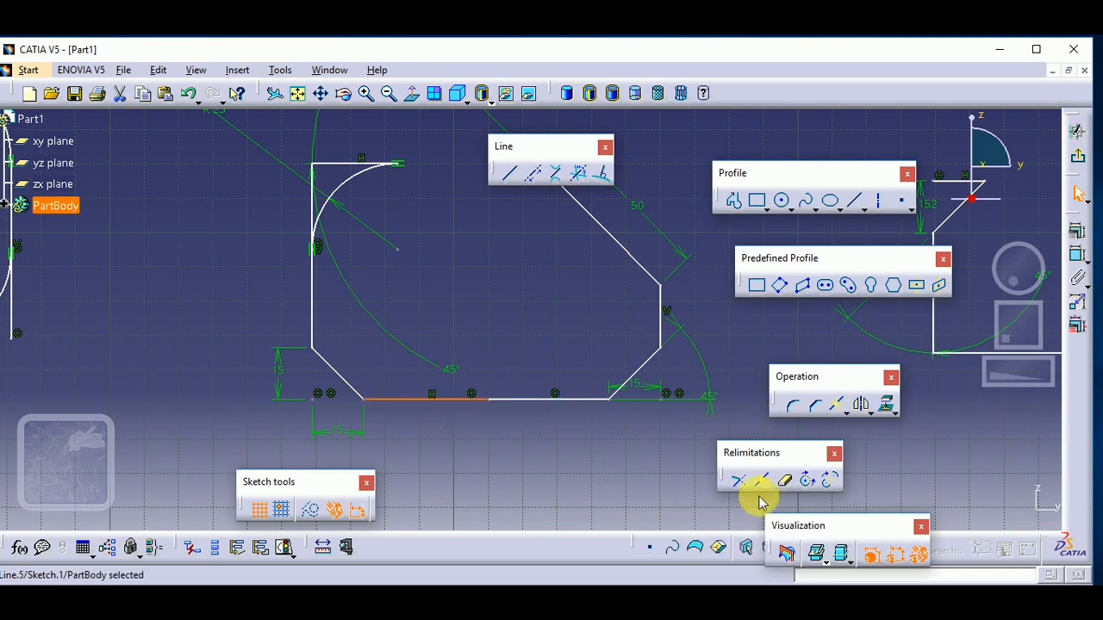
pyautogui.click(629, 485)
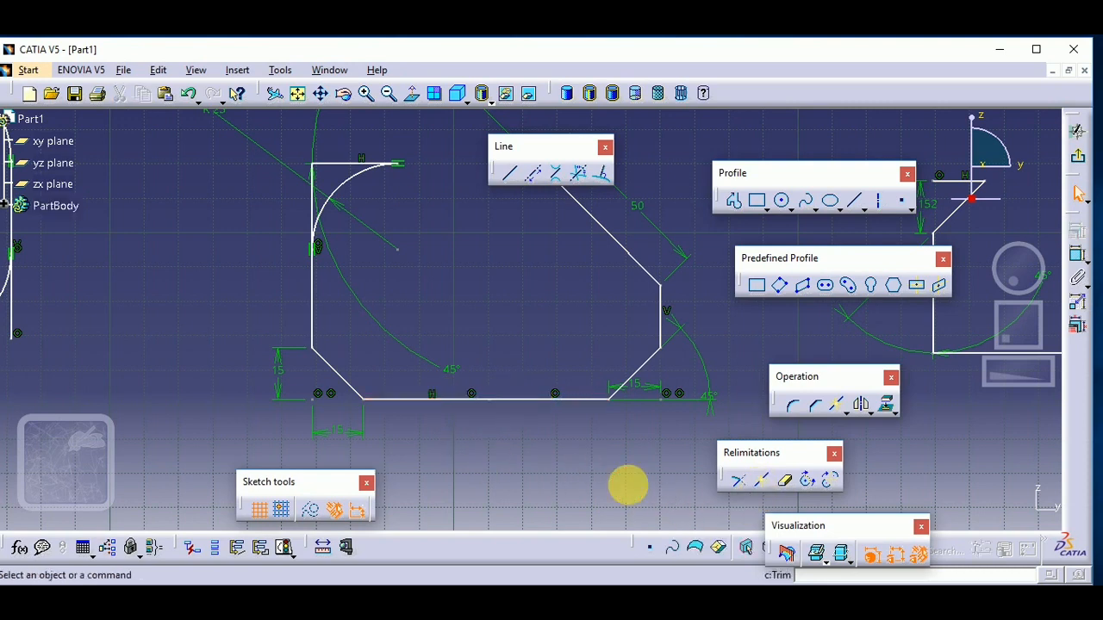
# - Break the middle profile's 50 mm slanted line near its middle, converting its length into a distance, and select both halves to check
pyautogui.click(763, 482)
pyautogui.moveTo(514, 330)
pyautogui.mouseDown(button='middle')
pyautogui.moveTo(397, 451)
pyautogui.moveTo(408, 405)
pyautogui.mouseUp(button='middle')
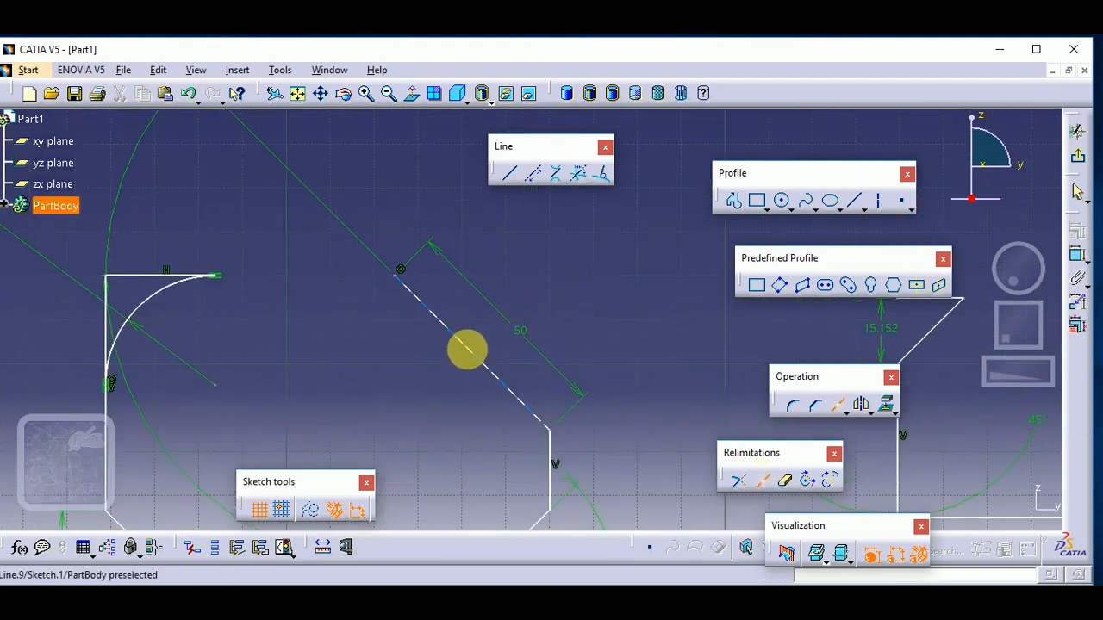
pyautogui.click(480, 358)
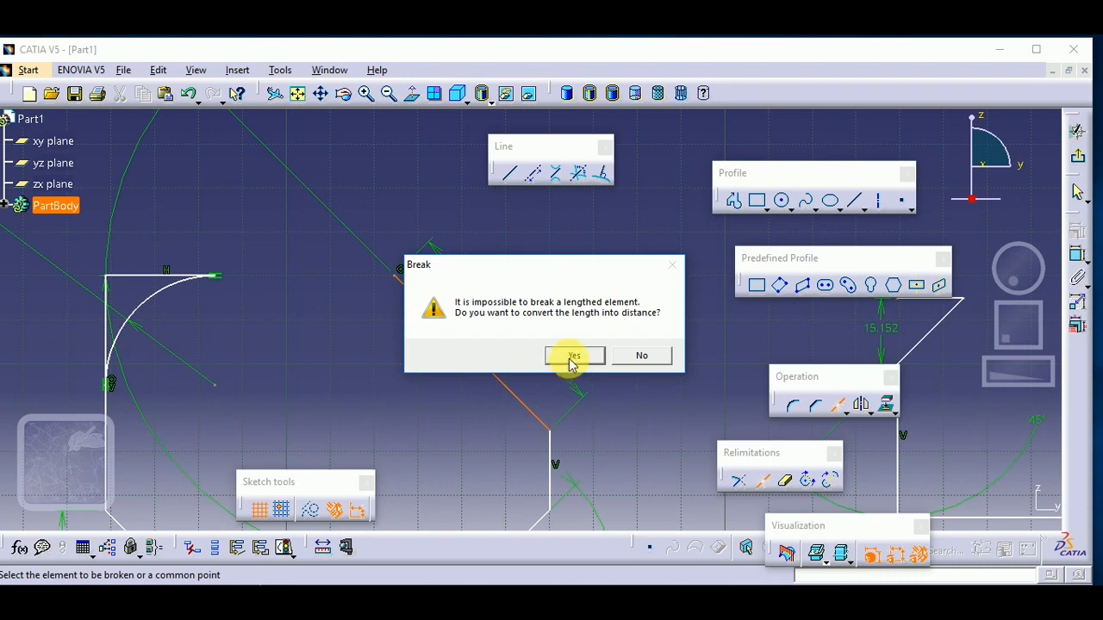
pyautogui.click(574, 356)
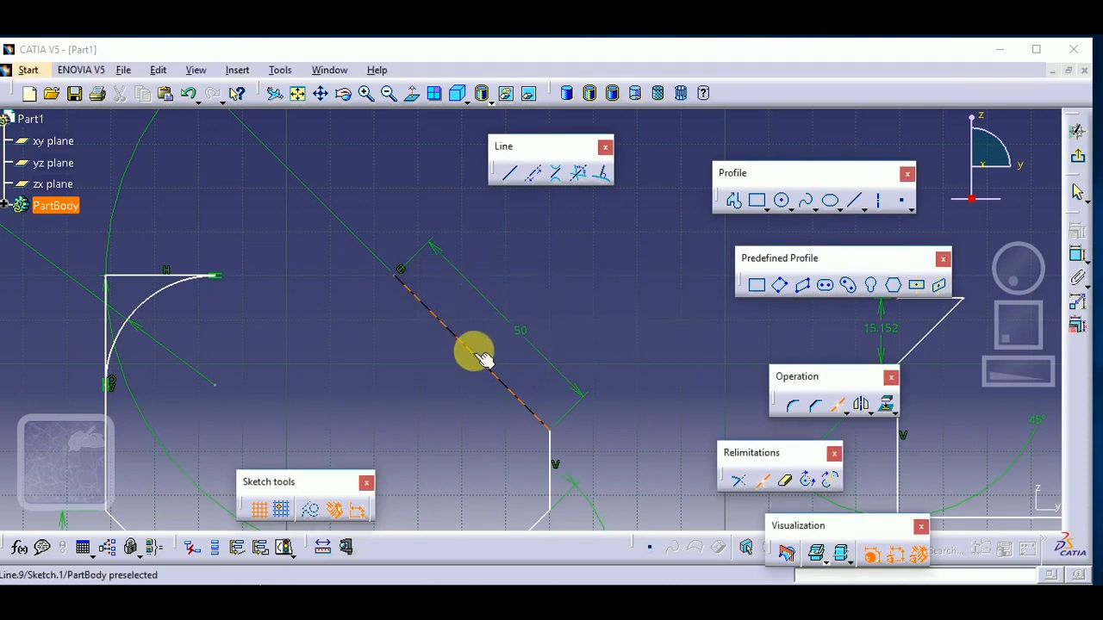
pyautogui.click(477, 353)
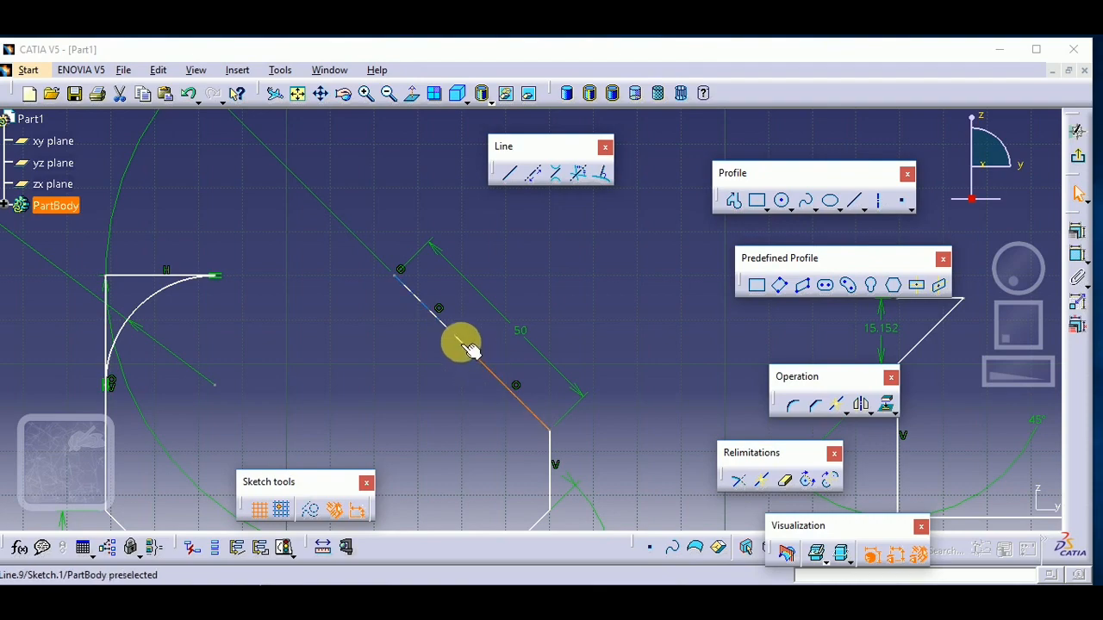
pyautogui.click(463, 344)
pyautogui.click(485, 366)
pyautogui.click(513, 347)
pyautogui.moveTo(514, 346)
pyautogui.mouseDown(button='middle')
pyautogui.moveTo(577, 258)
pyautogui.moveTo(586, 333)
pyautogui.moveTo(475, 327)
pyautogui.moveTo(511, 325)
pyautogui.moveTo(508, 347)
pyautogui.mouseUp(button='middle')
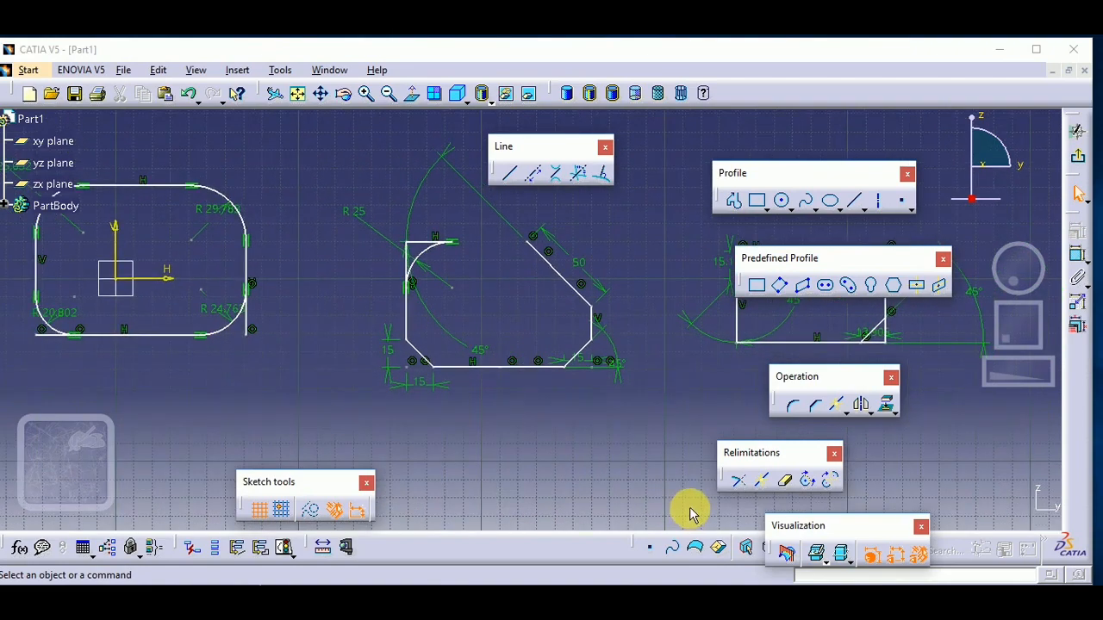
# - Remove both halves of the middle profile's broken slanted line with Quick Trim
pyautogui.click(787, 482)
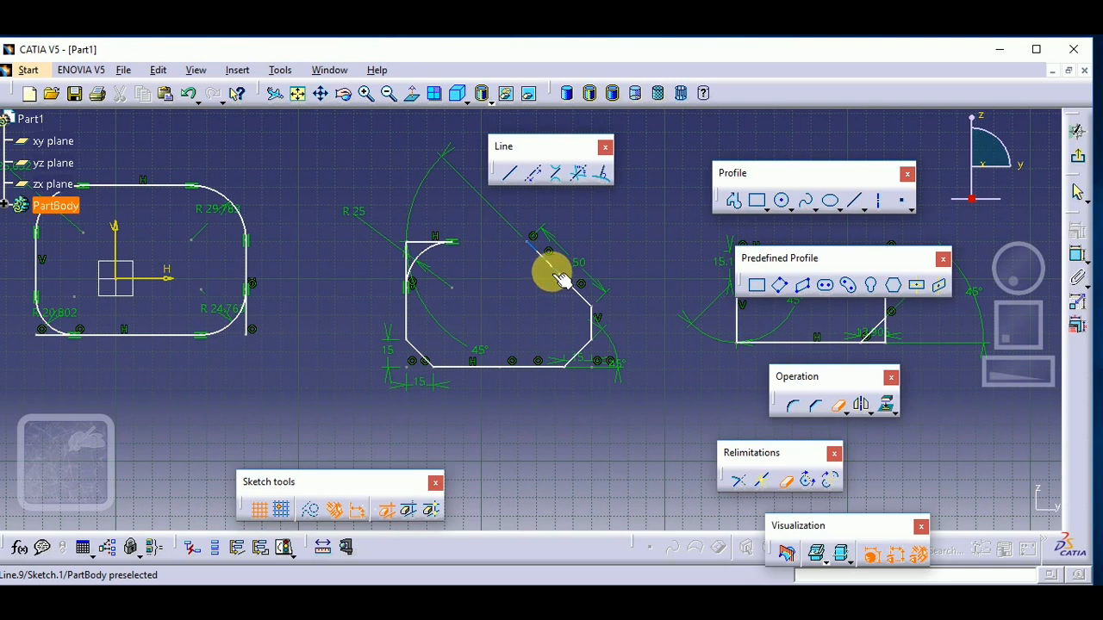
pyautogui.click(556, 272)
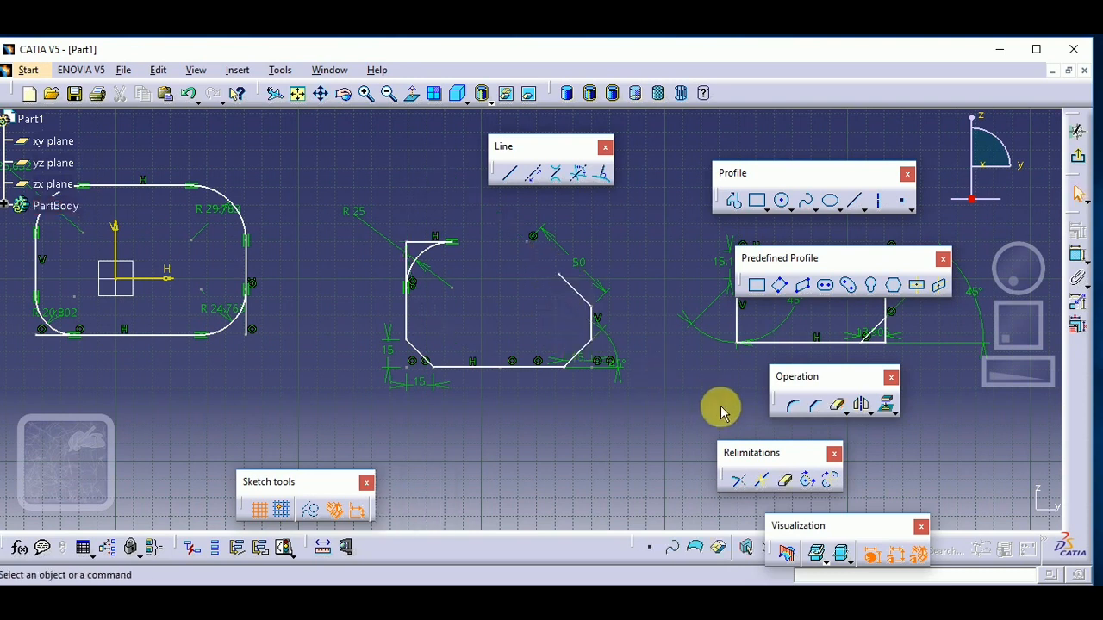
pyautogui.click(788, 484)
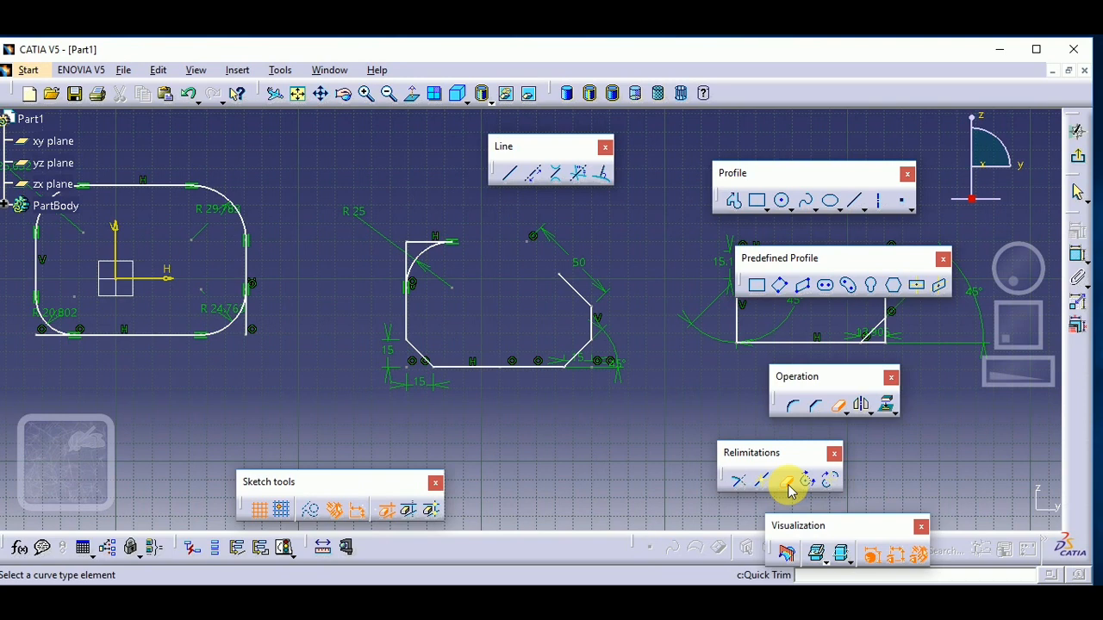
pyautogui.click(577, 293)
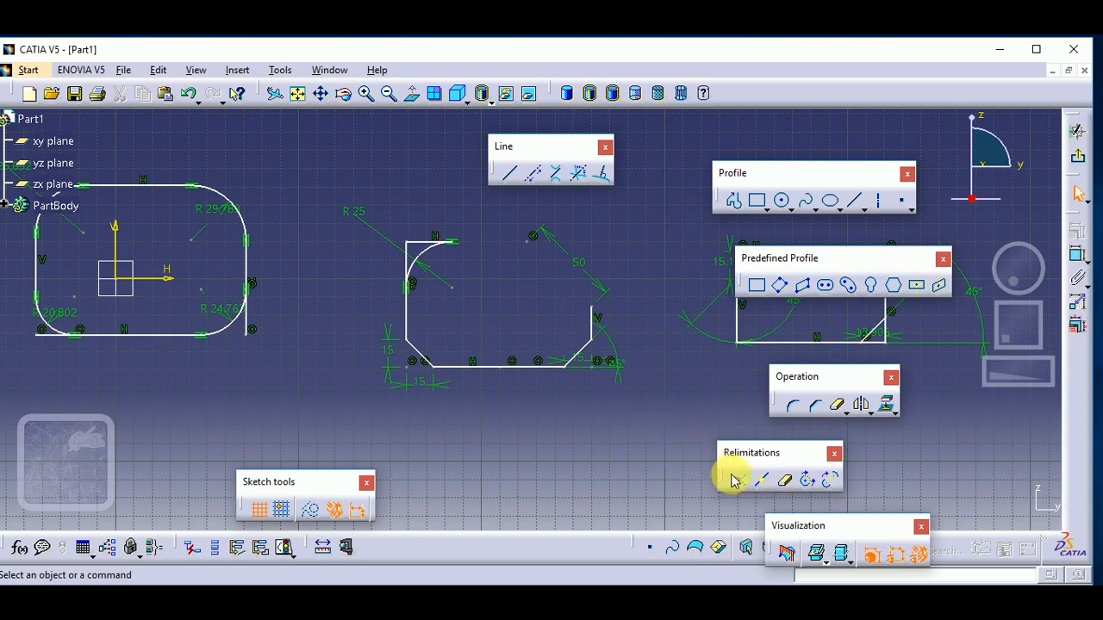
# - Remove the R 25 corner arc from the middle profile with Quick Trim
pyautogui.click(787, 483)
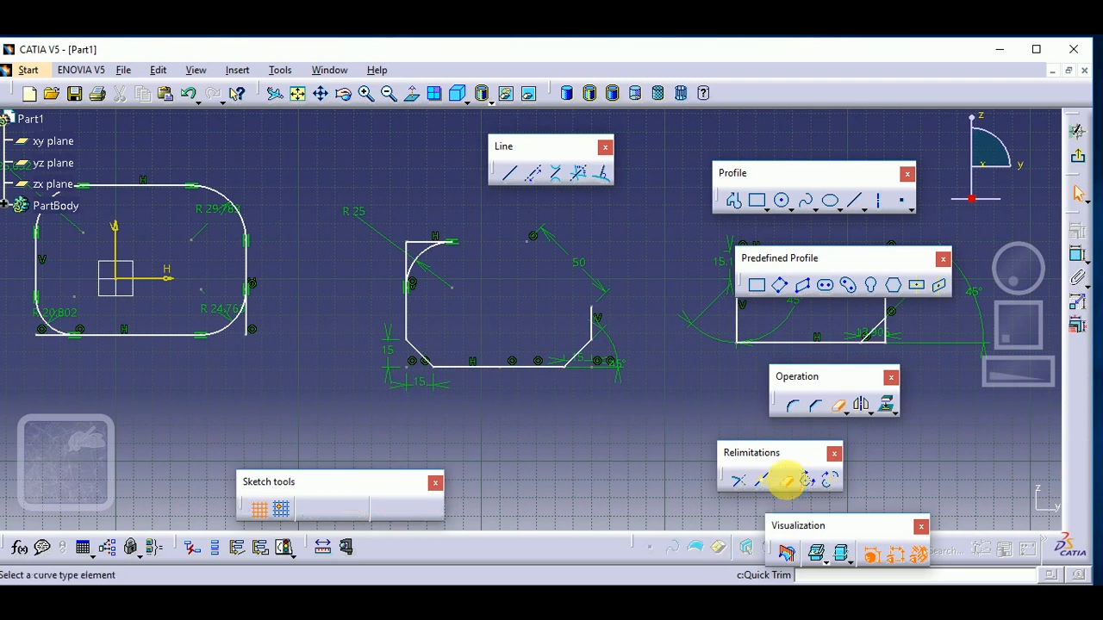
pyautogui.moveTo(337, 288)
pyautogui.mouseDown(button='middle')
pyautogui.moveTo(407, 296)
pyautogui.moveTo(456, 278)
pyautogui.mouseUp(button='middle')
pyautogui.click(572, 257)
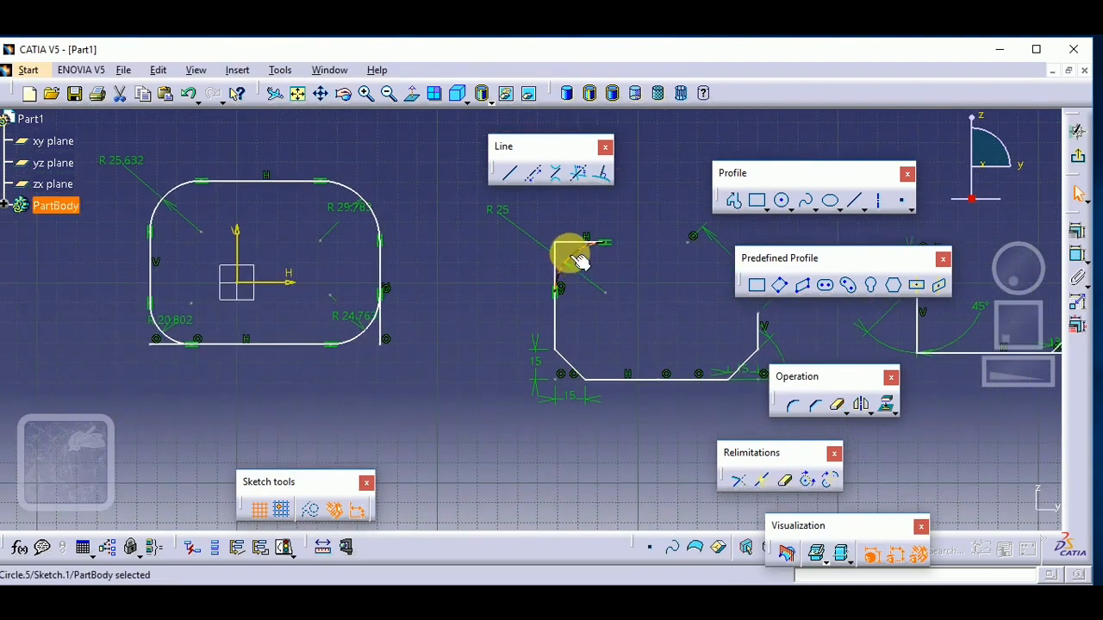
pyautogui.click(601, 296)
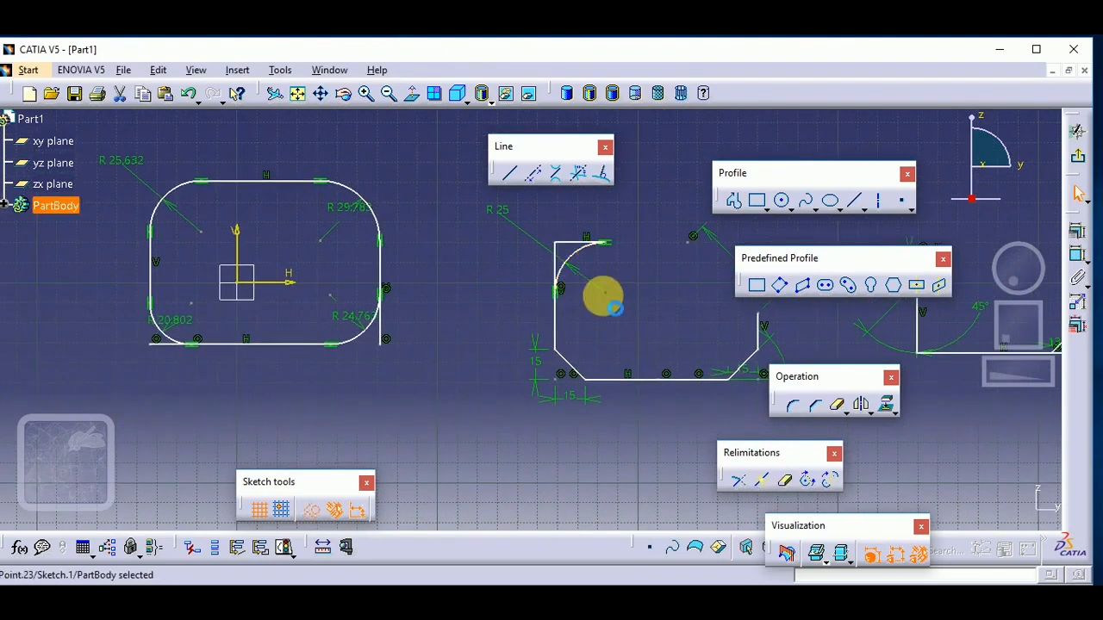
pyautogui.click(784, 480)
pyautogui.click(577, 251)
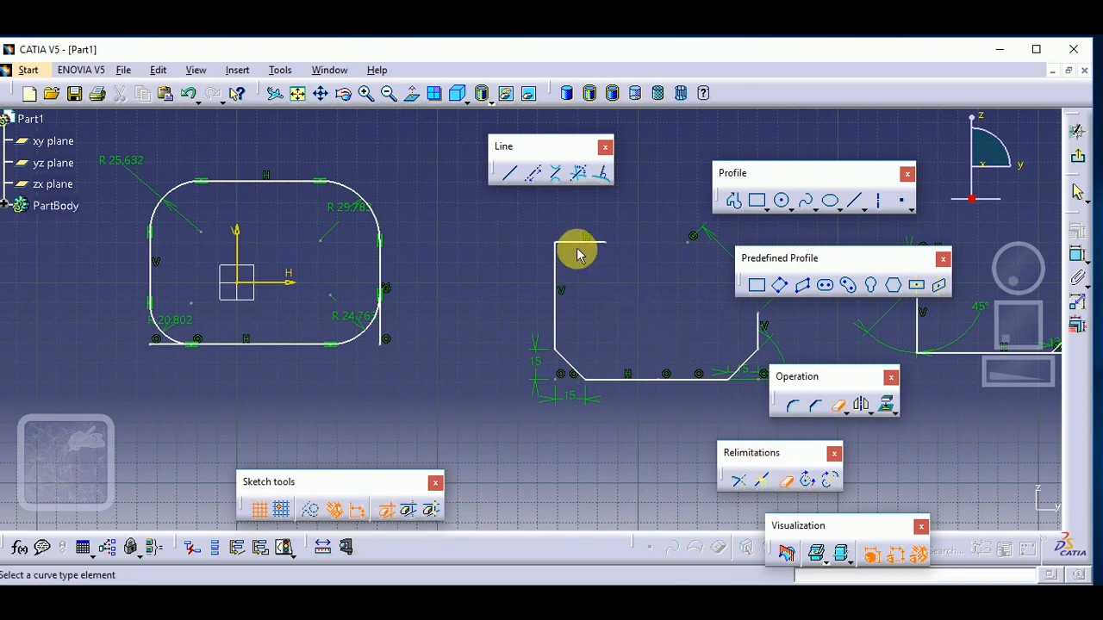
# - Erase all remaining lines of the middle profile with repeated Quick Trim, including both lower chamfers and both bottom line halves
pyautogui.click(575, 244)
pyautogui.click(555, 256)
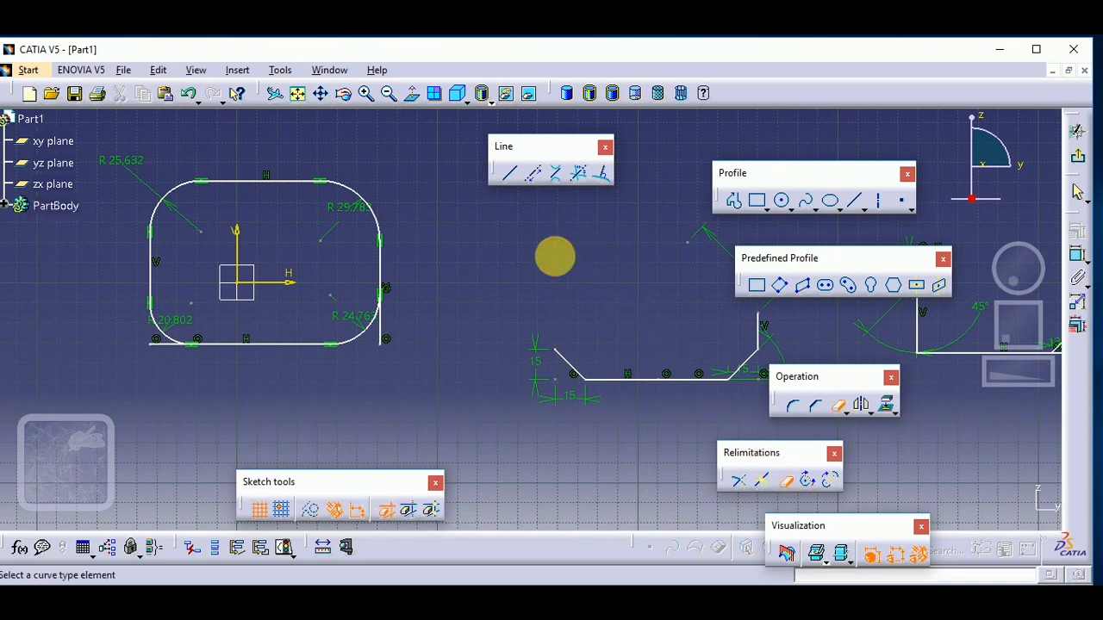
pyautogui.click(564, 361)
pyautogui.click(596, 380)
pyautogui.moveTo(596, 351); pyautogui.dragTo(386, 319, button='middle')
pyautogui.click(475, 352)
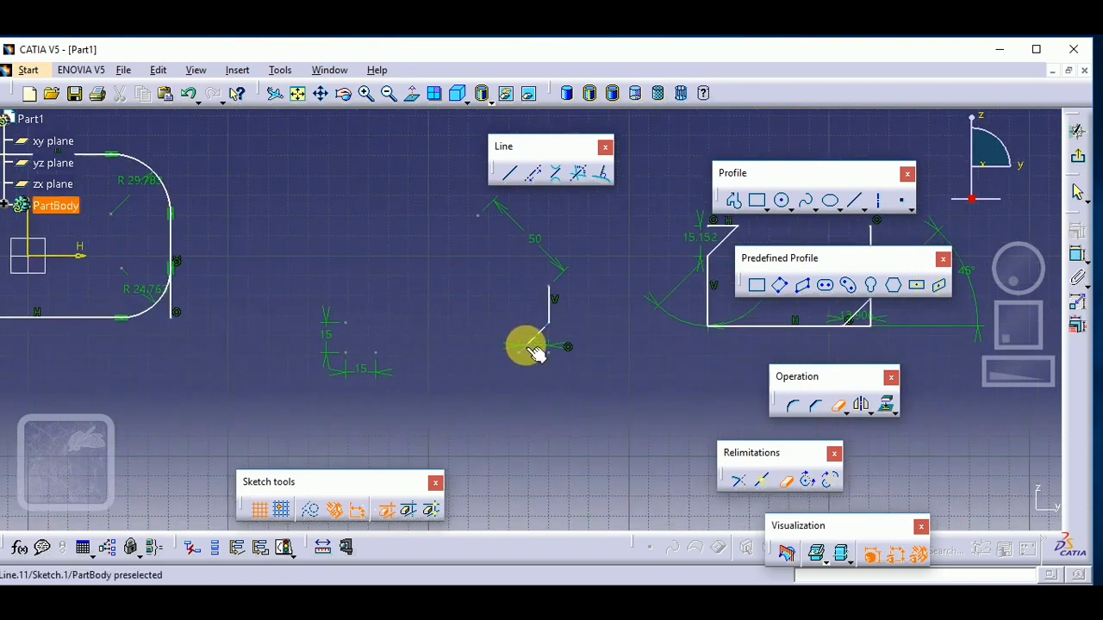
pyautogui.click(528, 345)
pyautogui.click(546, 311)
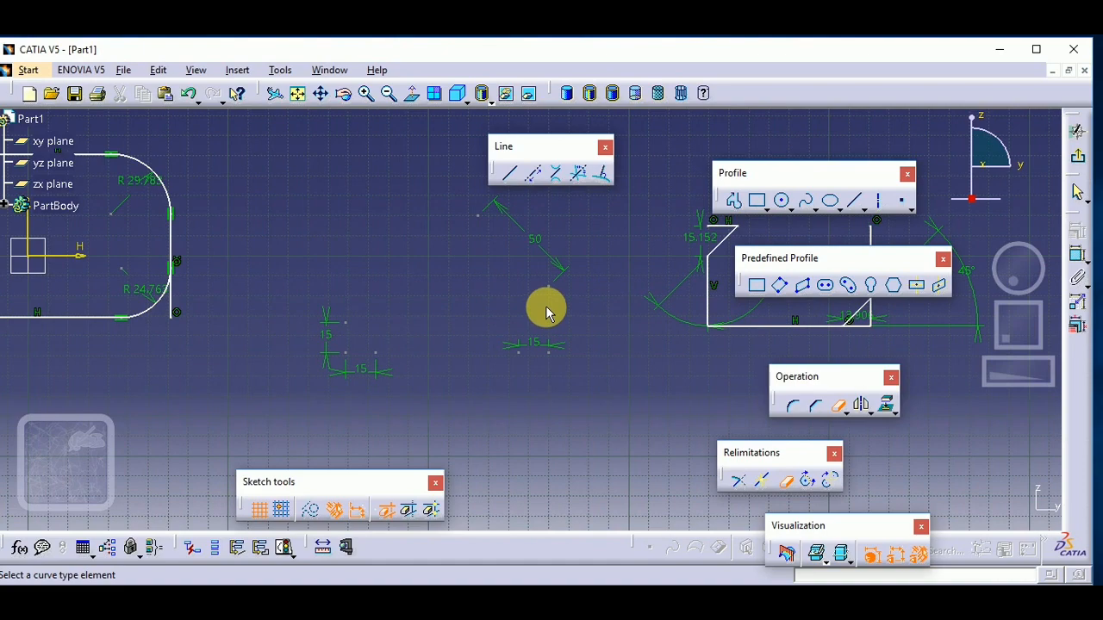
pyautogui.moveTo(546, 310)
pyautogui.mouseDown(button='middle')
pyautogui.moveTo(517, 278)
pyautogui.moveTo(556, 365)
pyautogui.mouseUp(button='middle')
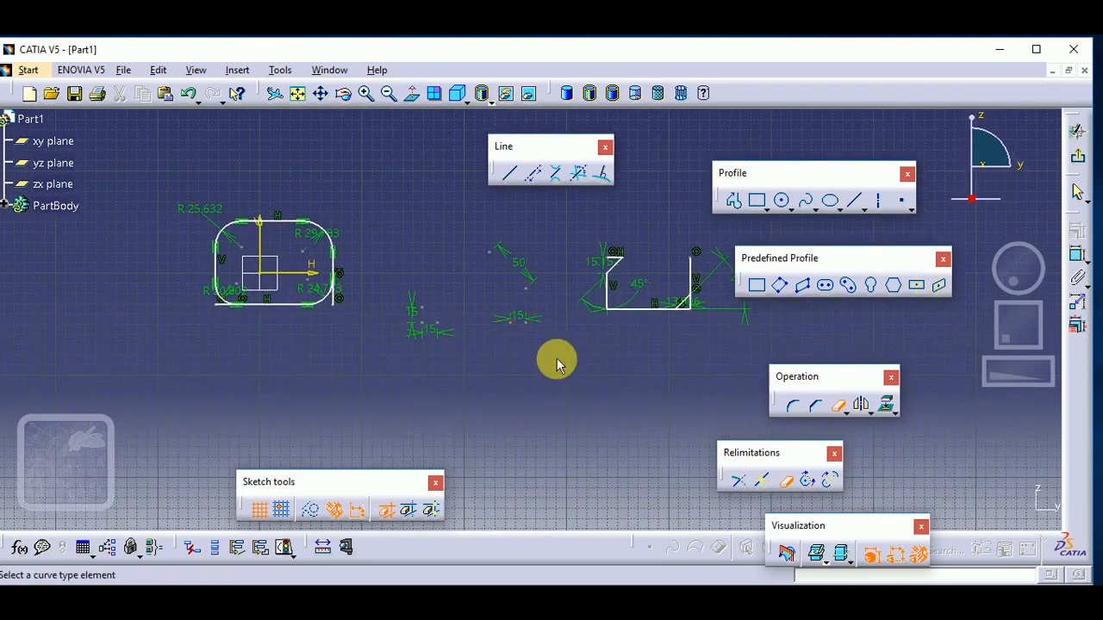
pyautogui.click(791, 485)
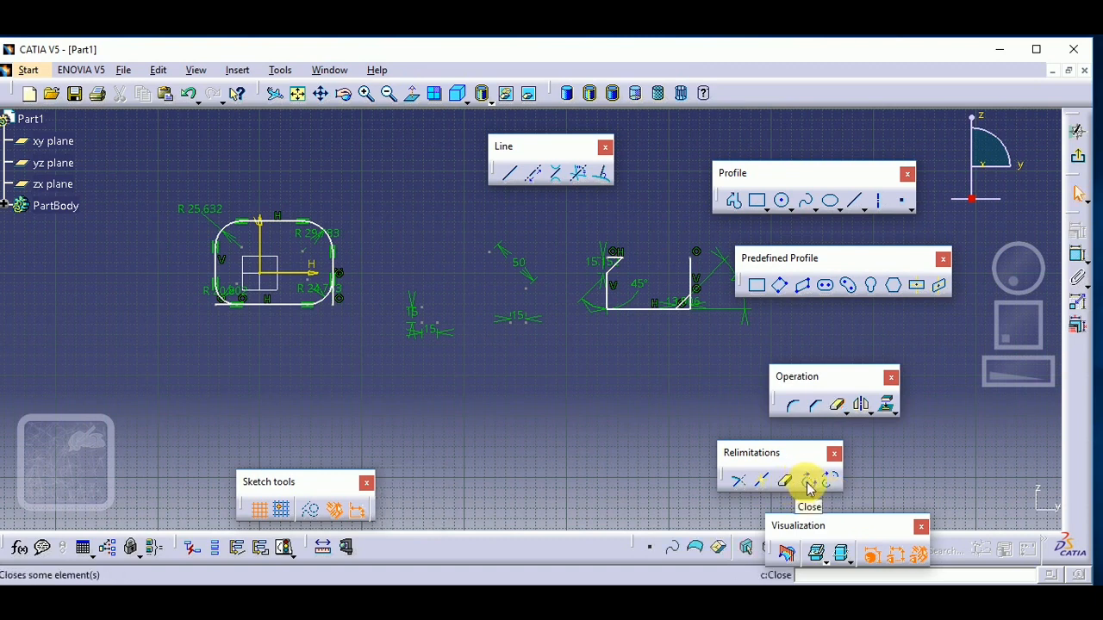
# - Sketch a circle of about 70 mm radius above the gap between the rounded rectangle and the right-hand profile
pyautogui.click(783, 201)
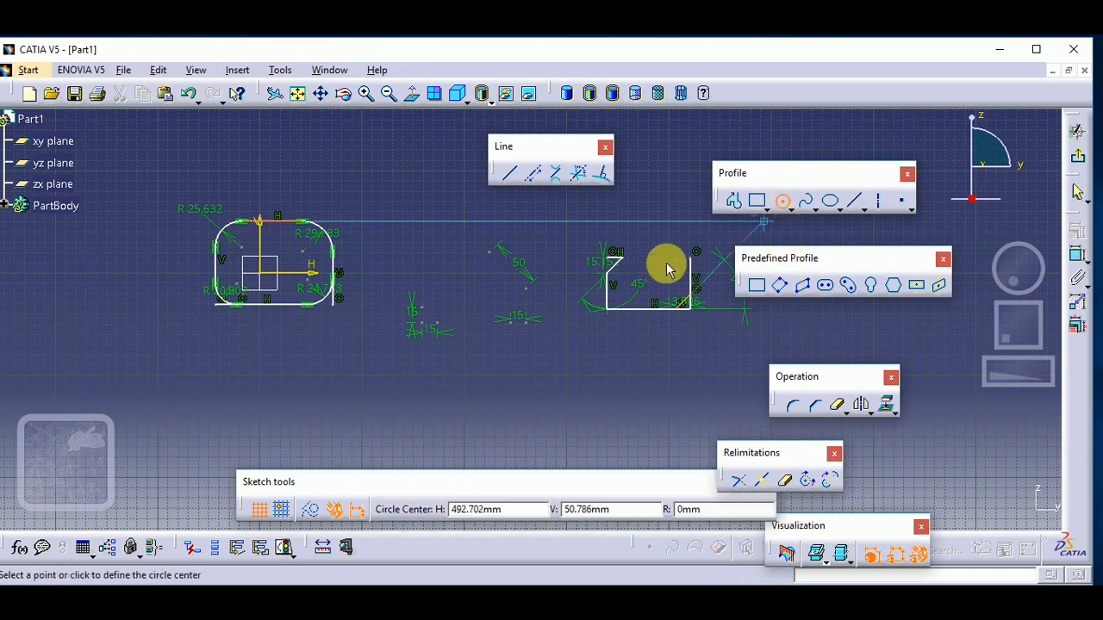
pyautogui.click(414, 185)
pyautogui.click(443, 251)
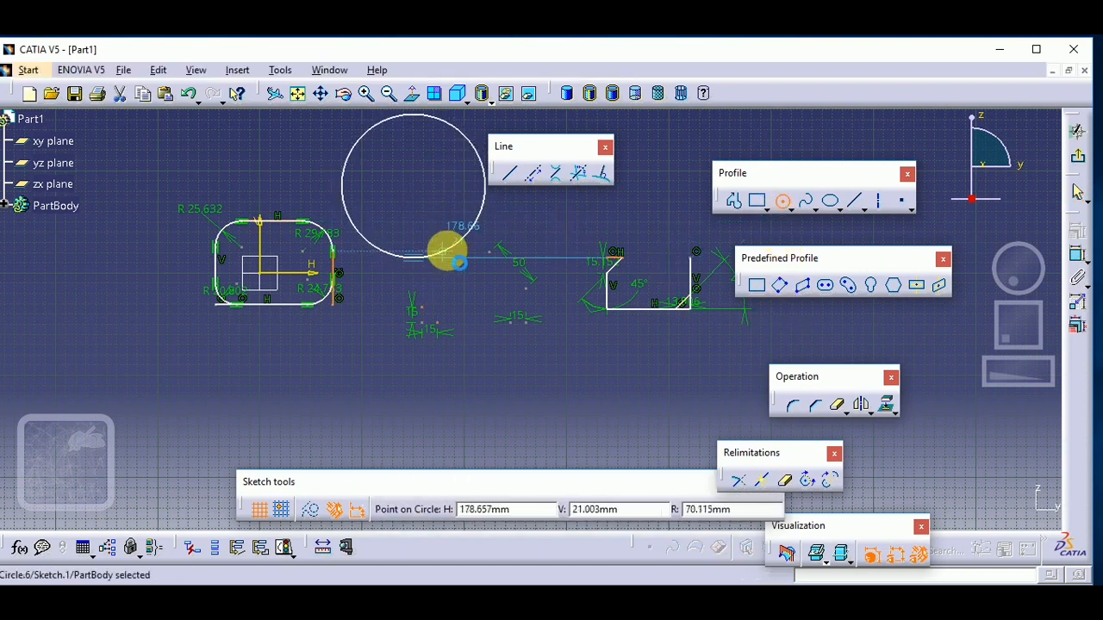
# - Sketch a slanted line across the lower half of the circle, with both ends extending beyond the circle
pyautogui.click(509, 174)
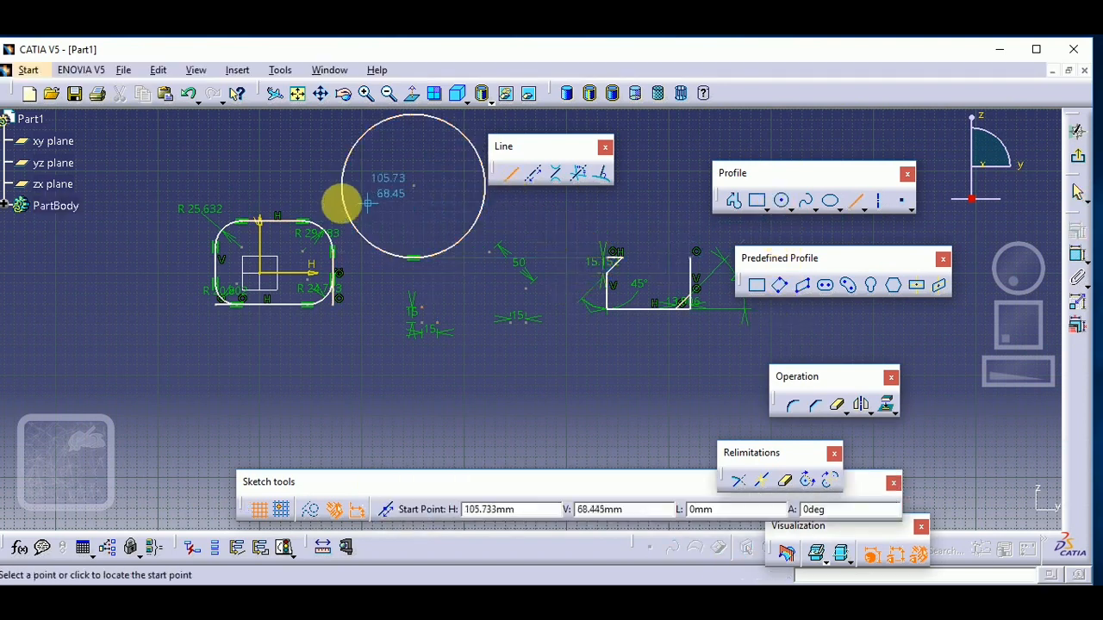
pyautogui.click(338, 199)
pyautogui.click(511, 229)
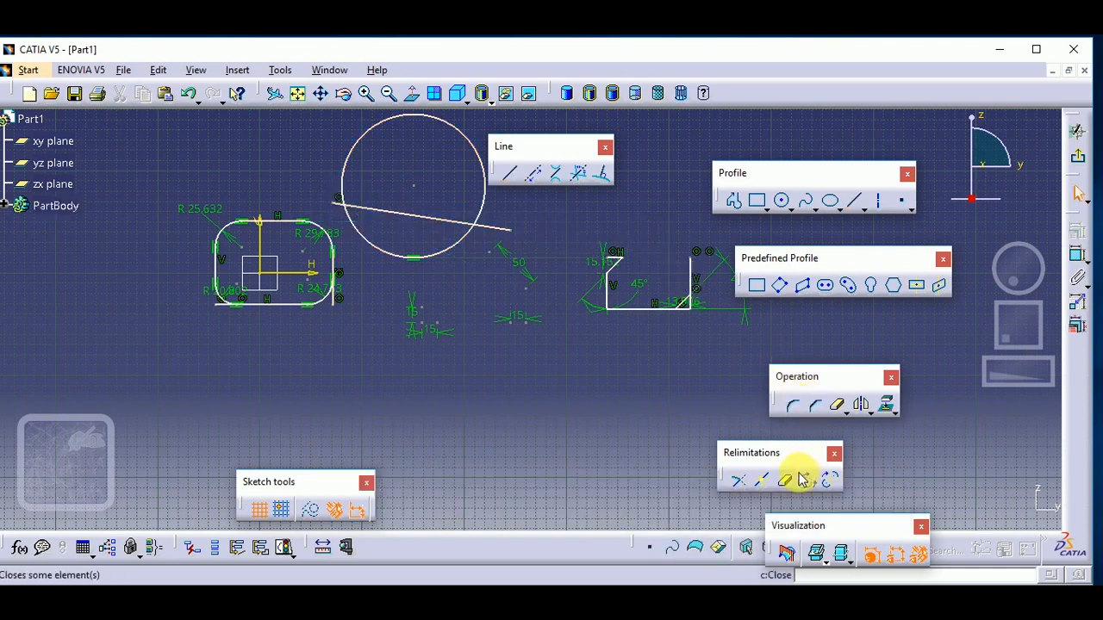
# - Remove the part of the circle below the slanted line with Quick Trim
pyautogui.click(738, 480)
pyautogui.click(452, 247)
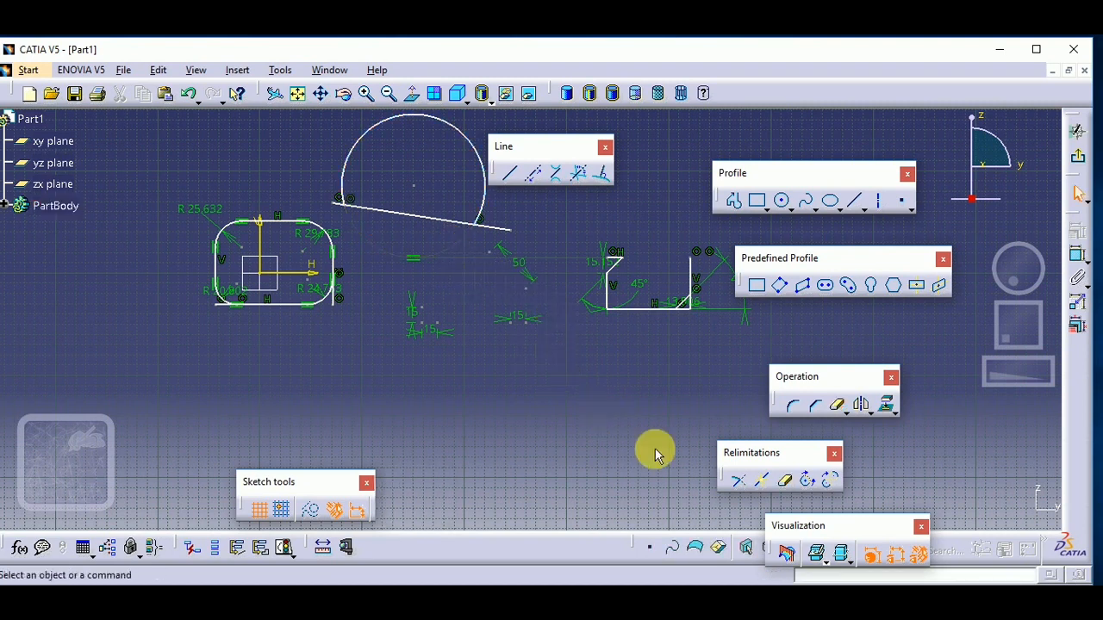
pyautogui.click(594, 417)
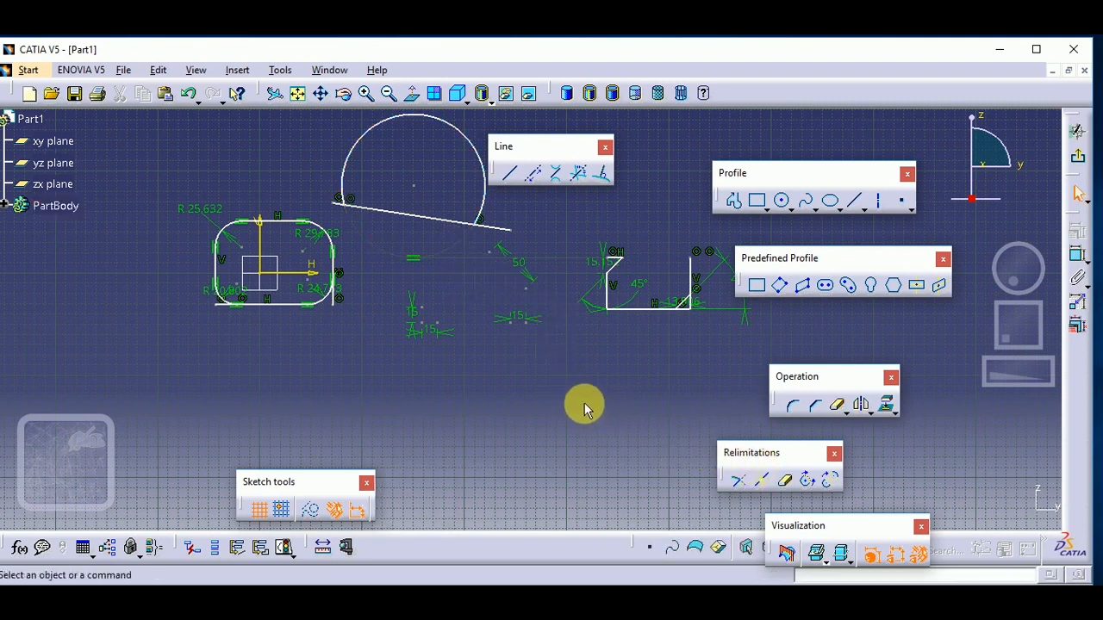
# - Restore the trimmed arc above the slanted line to a full circle with Close
pyautogui.click(807, 487)
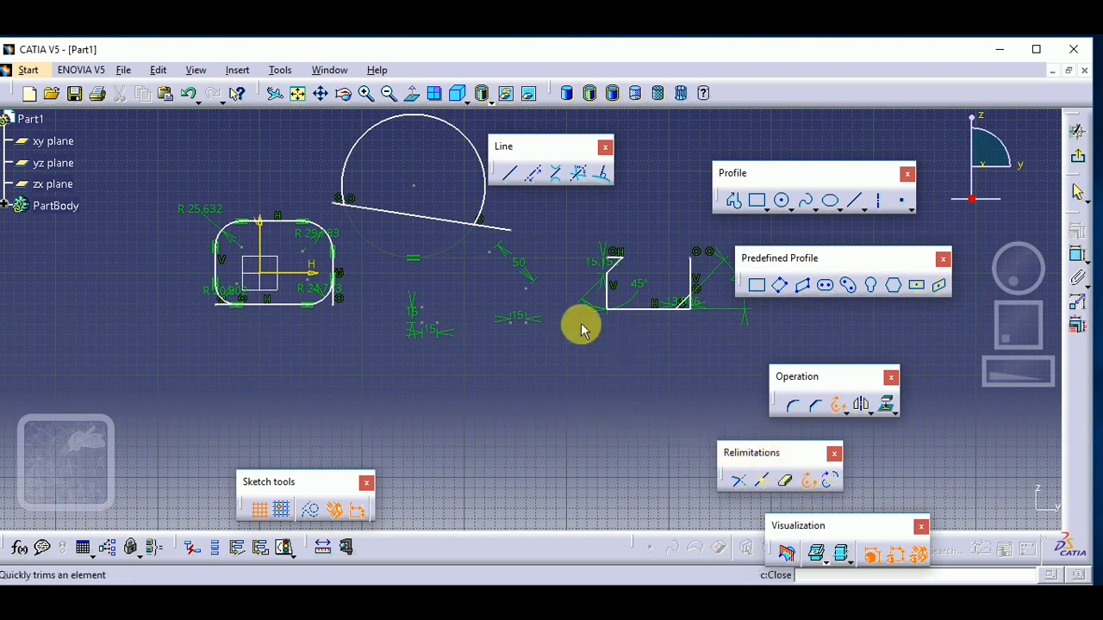
pyautogui.click(481, 216)
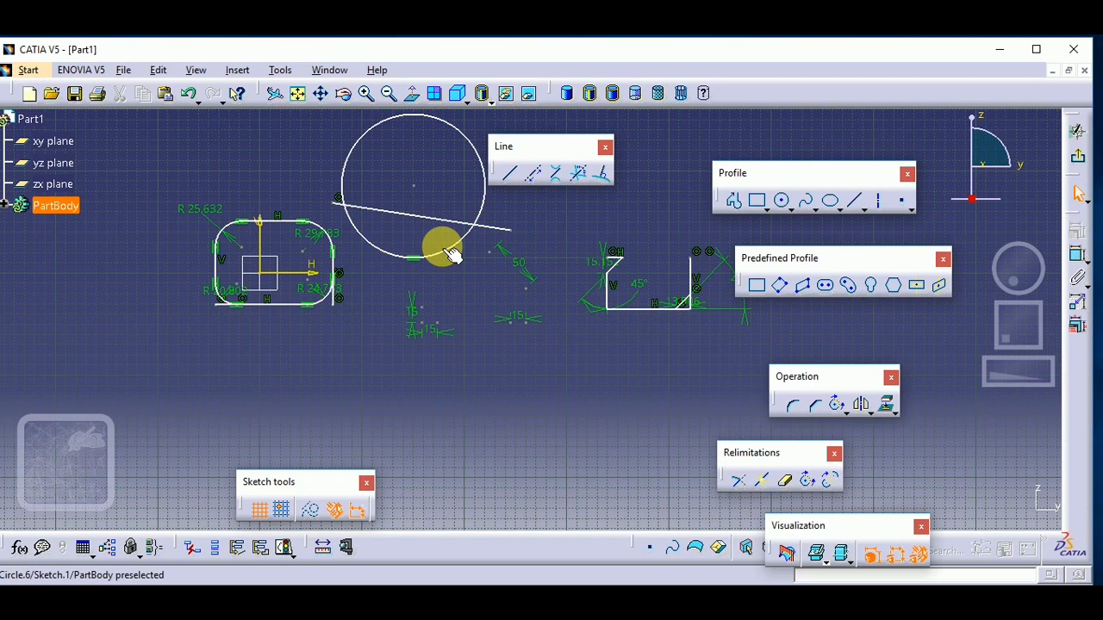
pyautogui.click(466, 275)
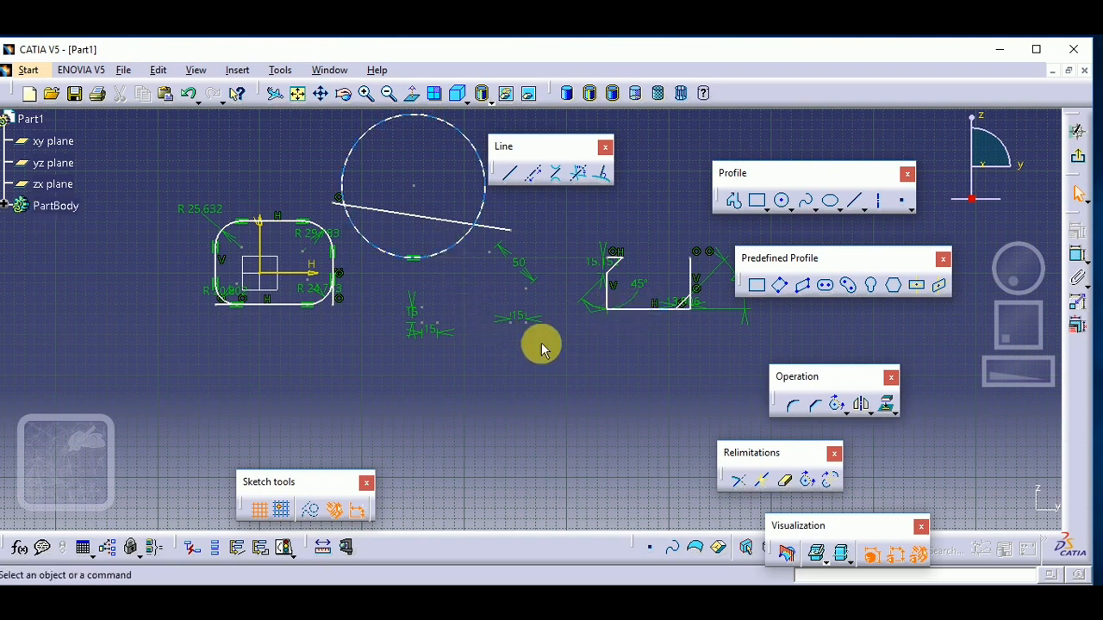
# - Quick Trim the circle's lower arc and the slanted line's middle segment, leaving an upper arc with two short end lines
pyautogui.click(786, 488)
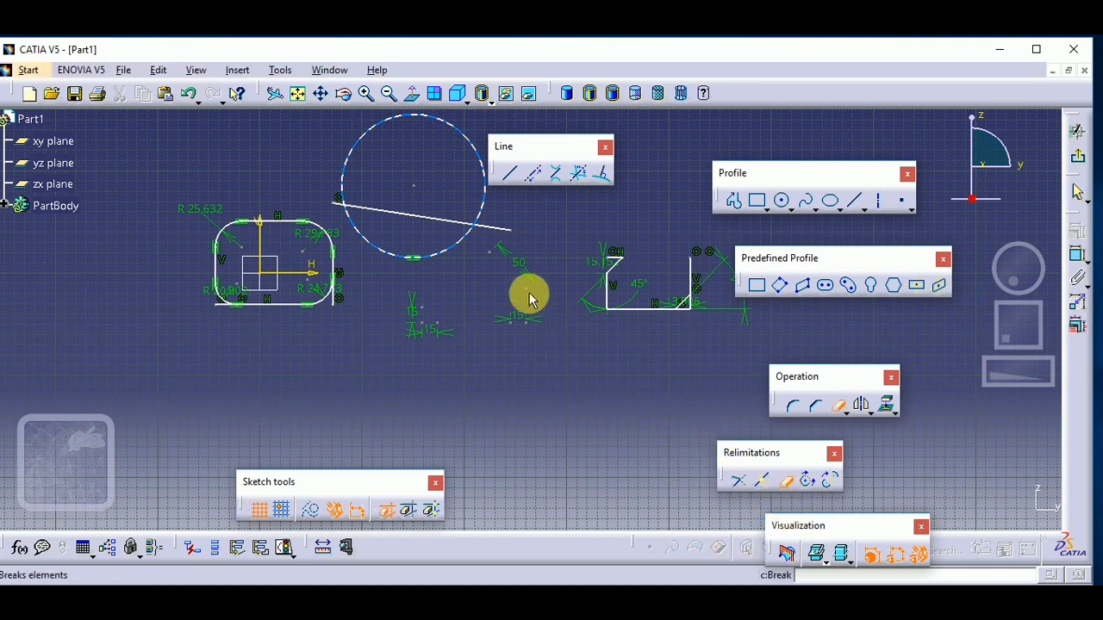
pyautogui.click(464, 257)
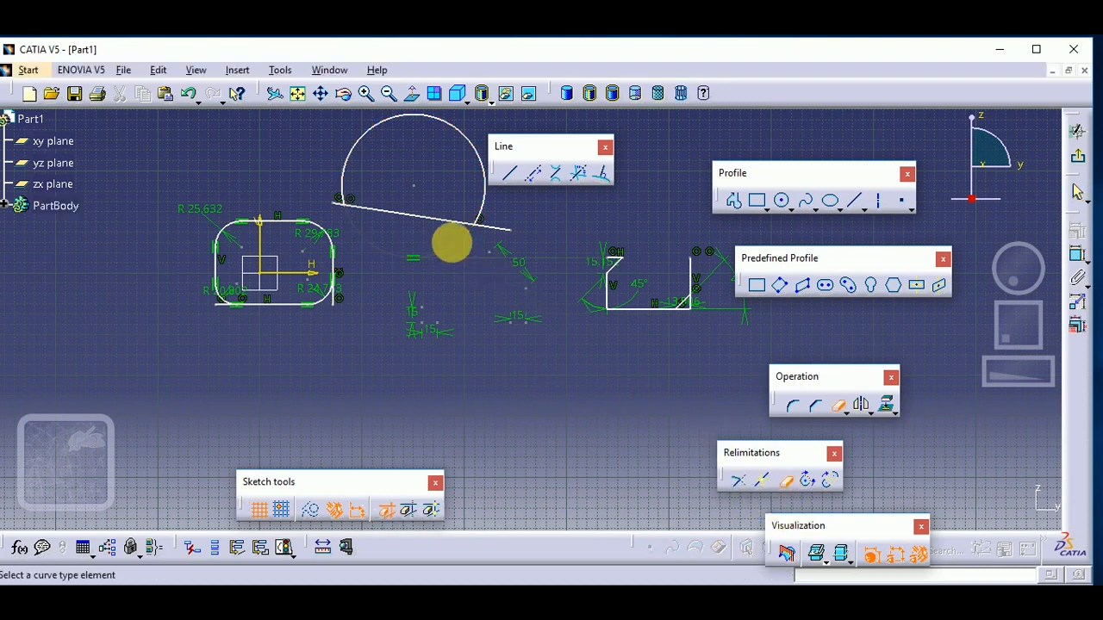
pyautogui.click(443, 219)
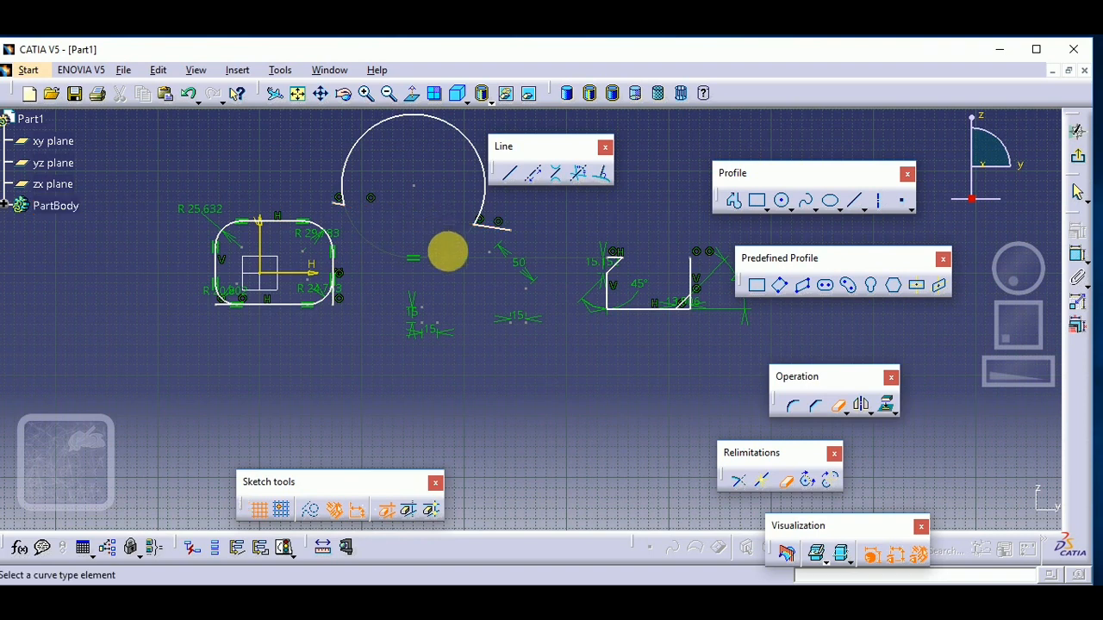
pyautogui.click(786, 483)
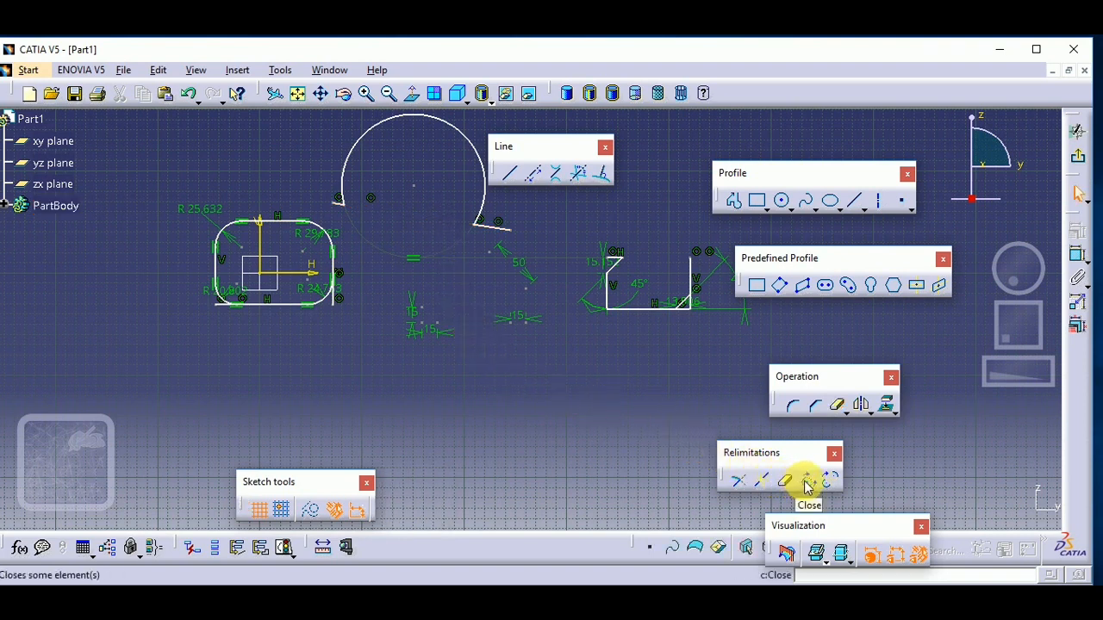
# - Close the open arc between the two short line ends into a full circle
pyautogui.click(807, 483)
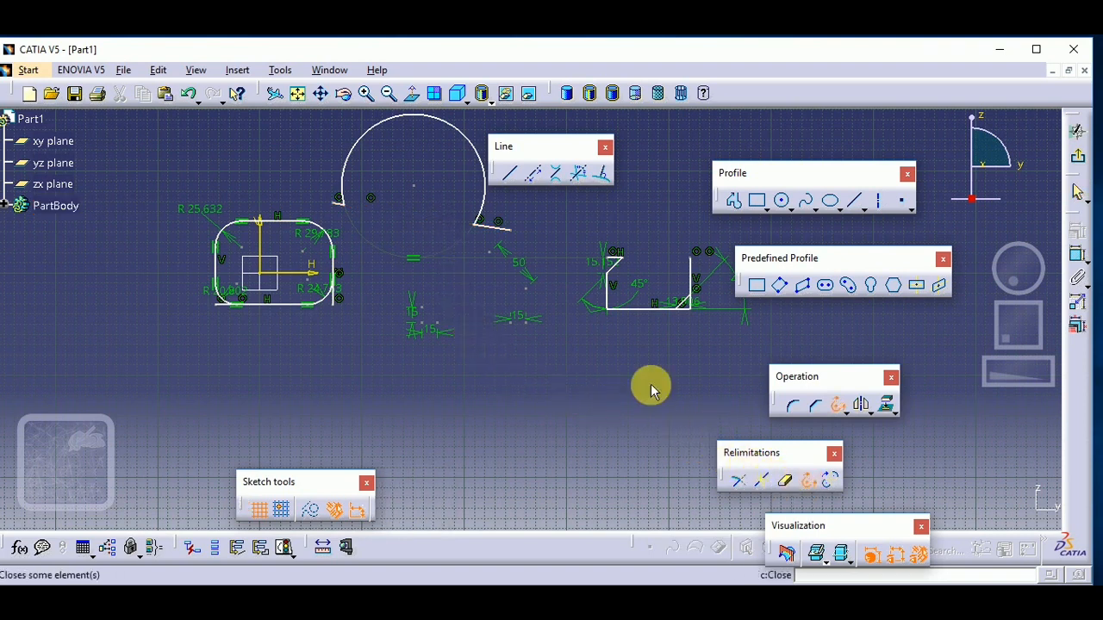
pyautogui.click(485, 223)
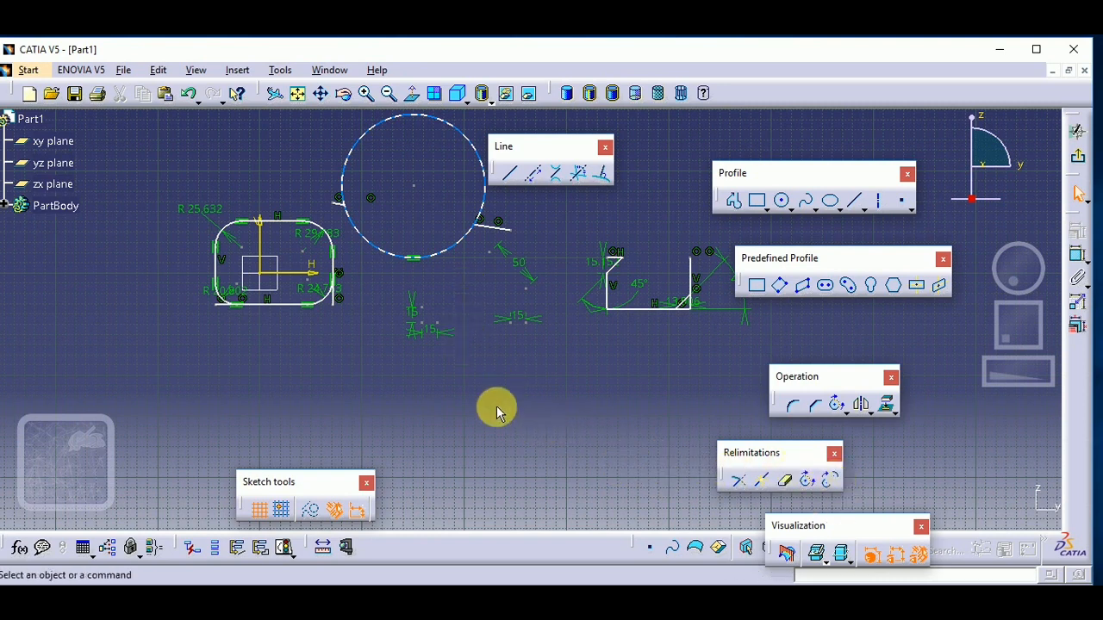
# - Sketch a small circle below the rounded rectangle and a larger one of about 102 mm radius below the right-hand profile
pyautogui.moveTo(496, 406)
pyautogui.mouseDown(button='middle')
pyautogui.moveTo(406, 362)
pyautogui.moveTo(423, 388)
pyautogui.mouseUp(button='middle')
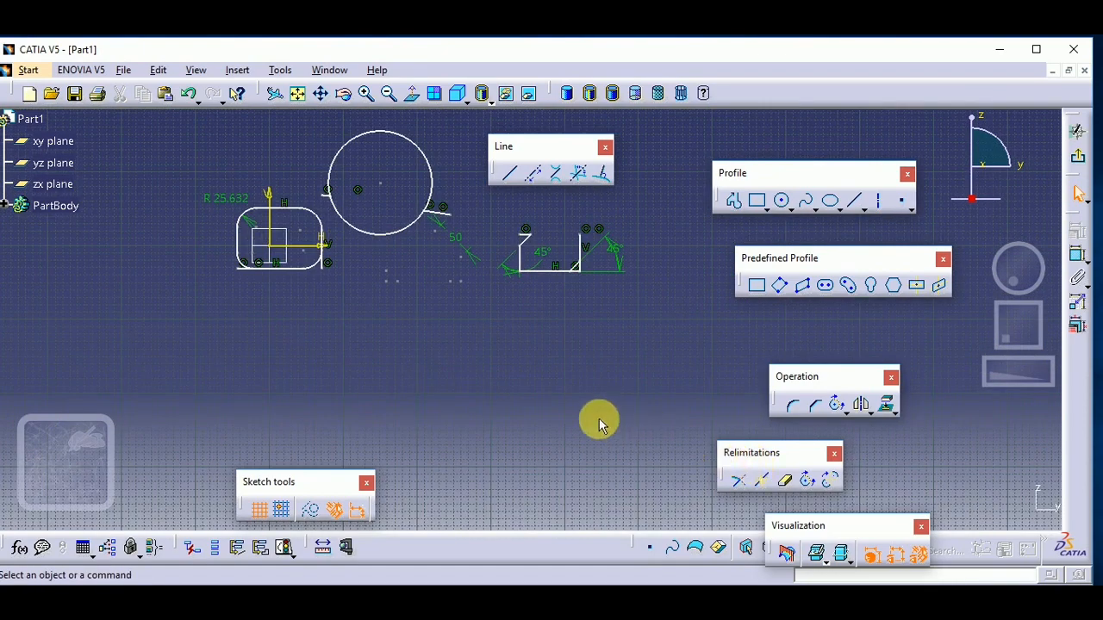
pyautogui.click(781, 200)
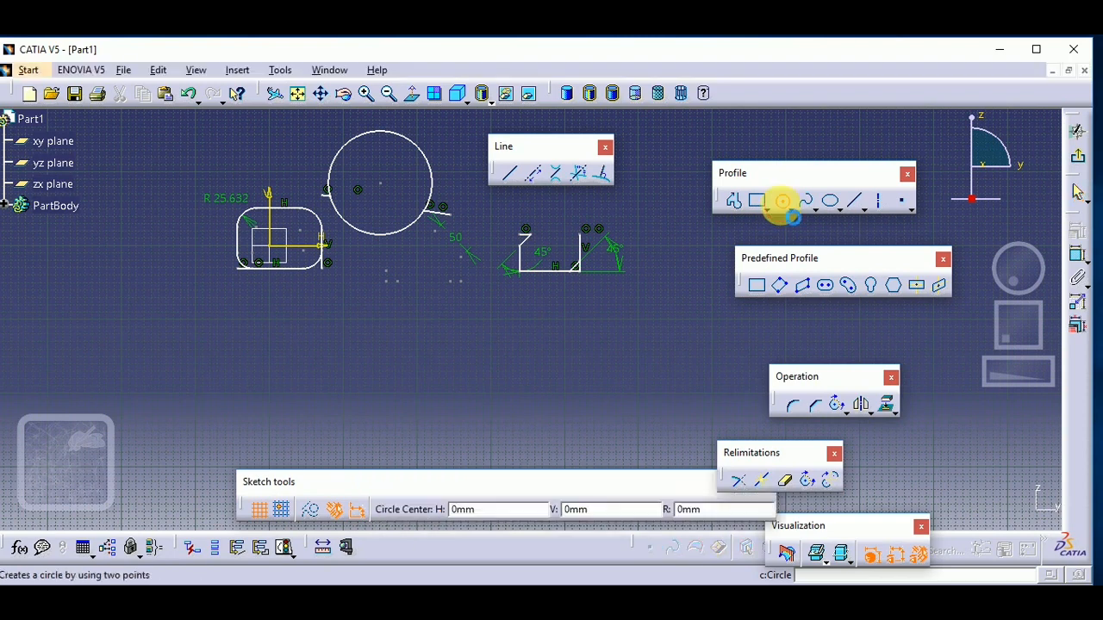
pyautogui.click(167, 363)
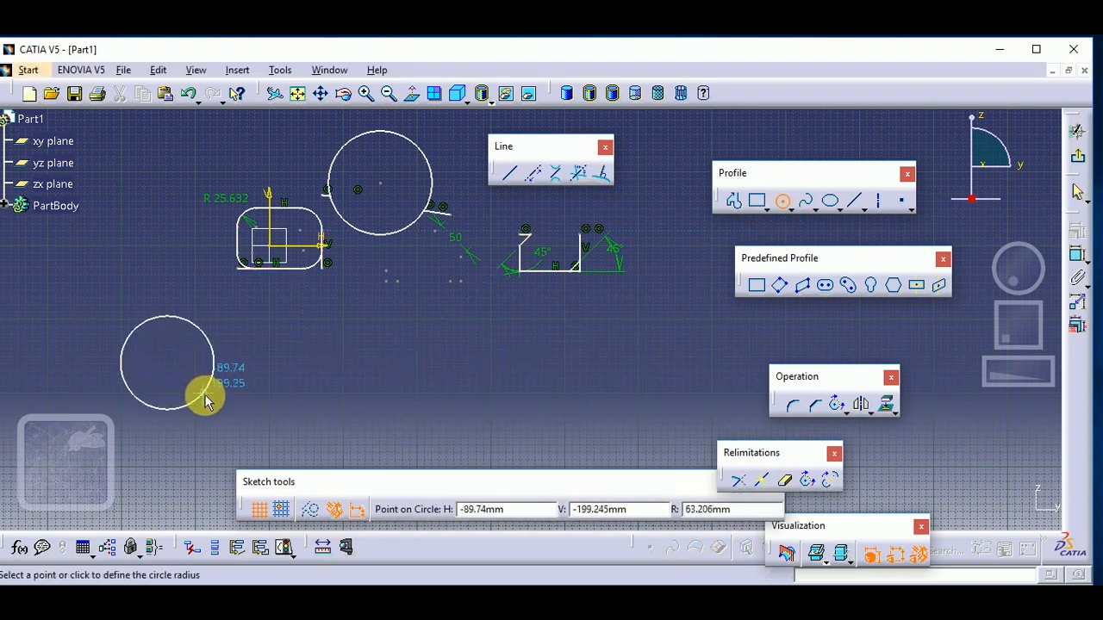
pyautogui.click(205, 399)
pyautogui.click(505, 382)
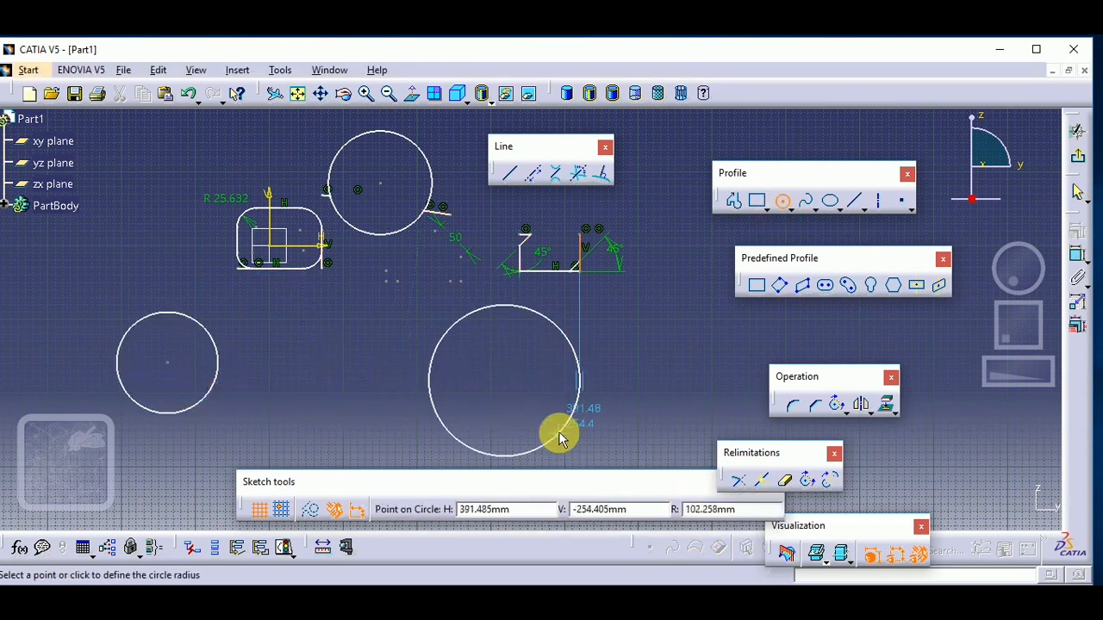
pyautogui.click(560, 430)
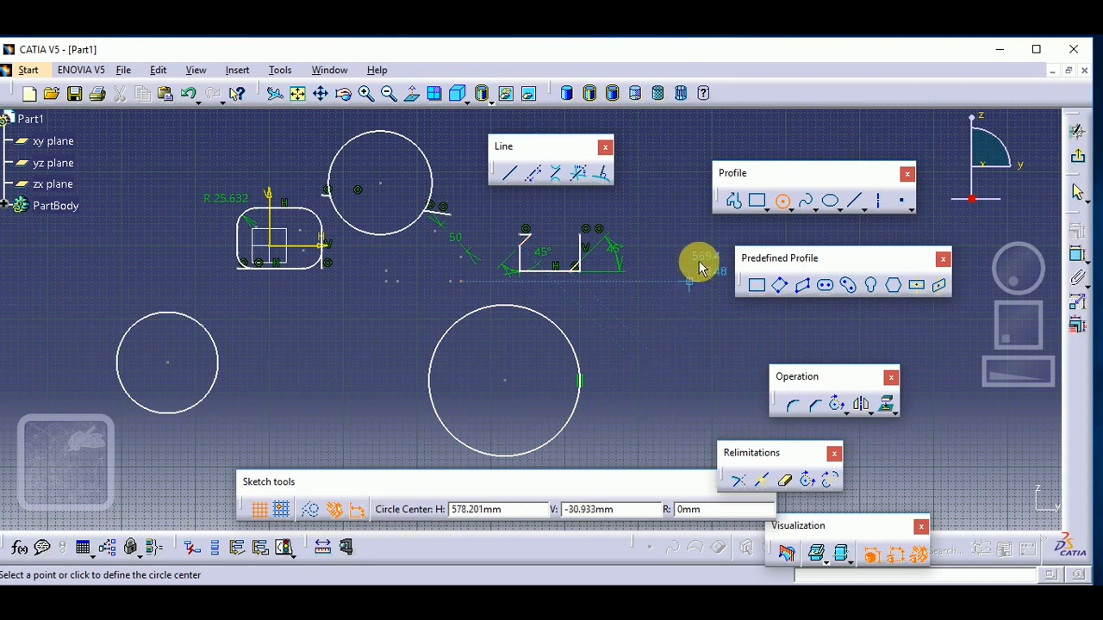
# - Sketch a rising line through the small lower circle and a falling line through the large one, each extending past its circle
pyautogui.click(512, 174)
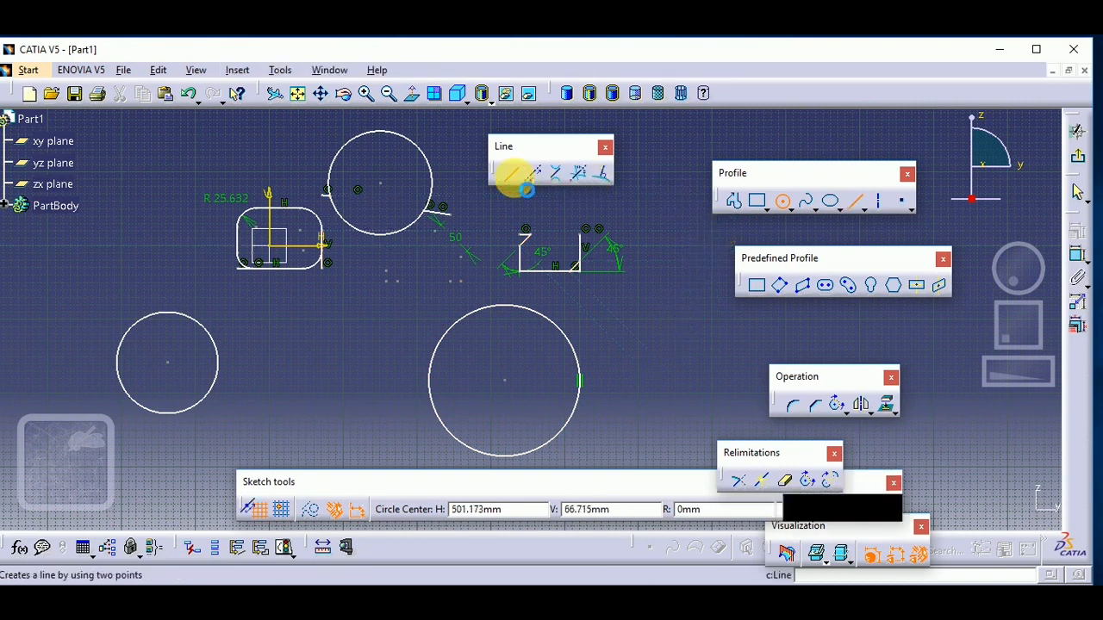
pyautogui.click(110, 362)
pyautogui.click(245, 323)
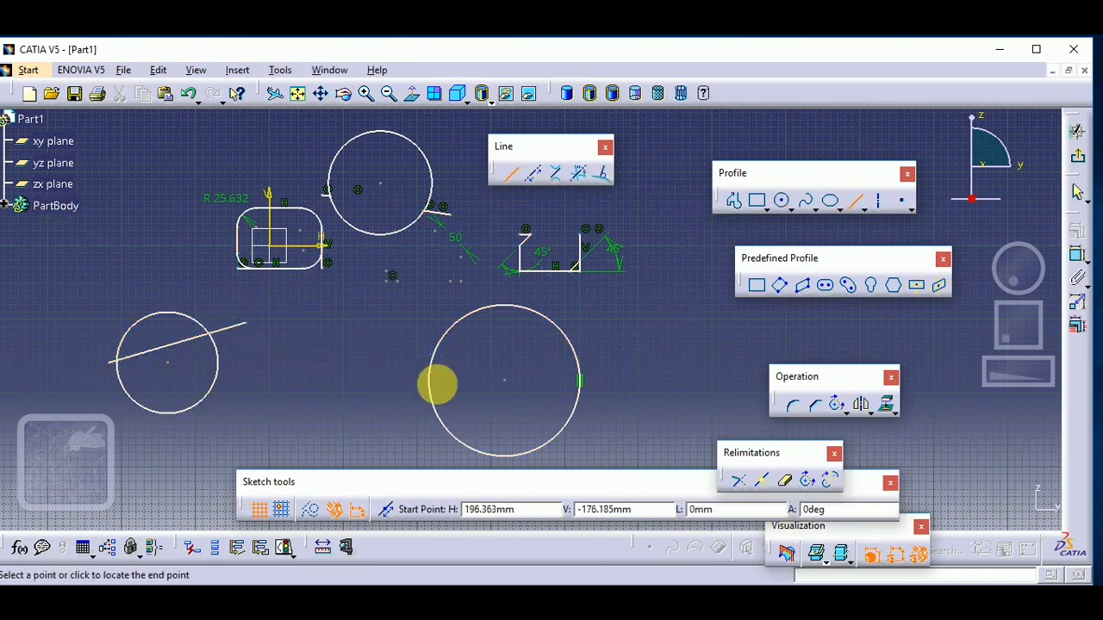
pyautogui.click(409, 377)
pyautogui.click(594, 445)
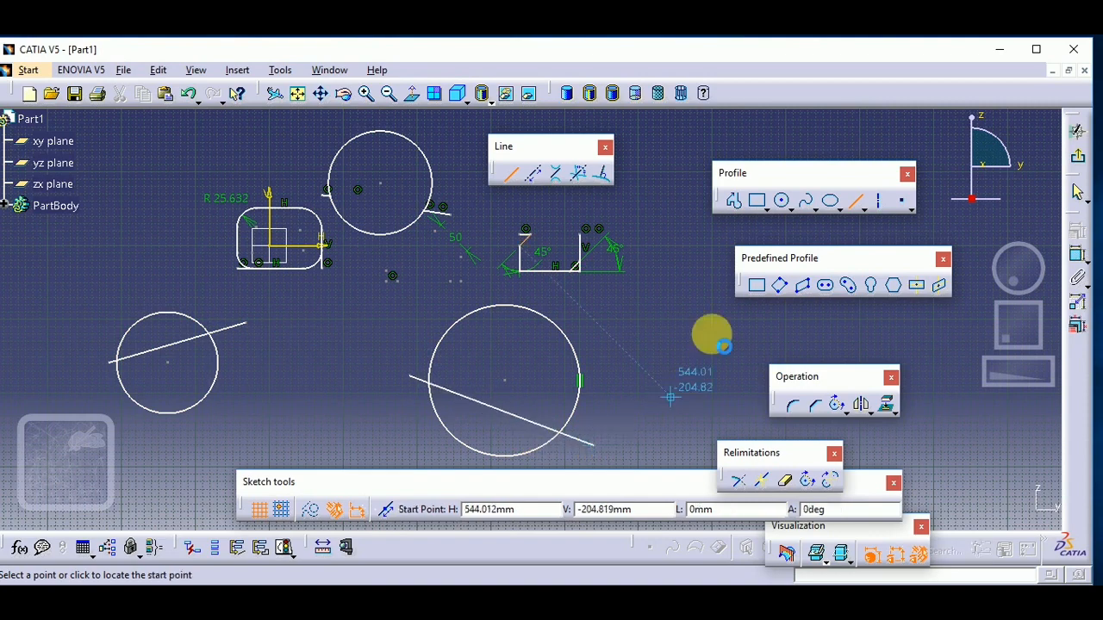
pyautogui.click(510, 174)
# - Quick Trim the large lower circle's arc below its line and the line segment inside the circle
pyautogui.click(790, 480)
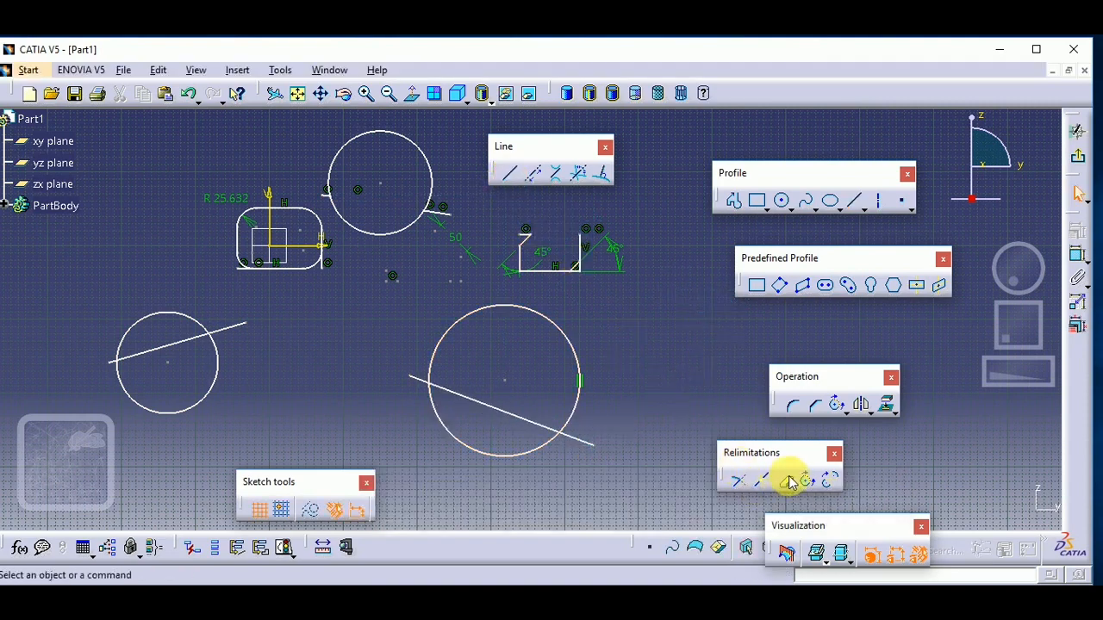
pyautogui.click(789, 480)
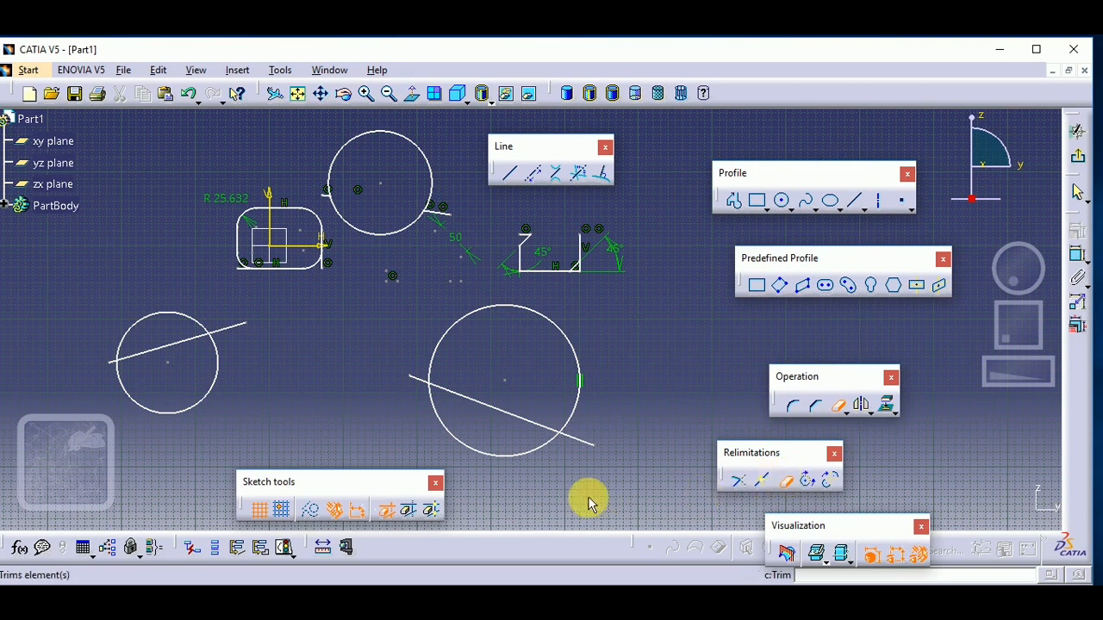
pyautogui.click(520, 453)
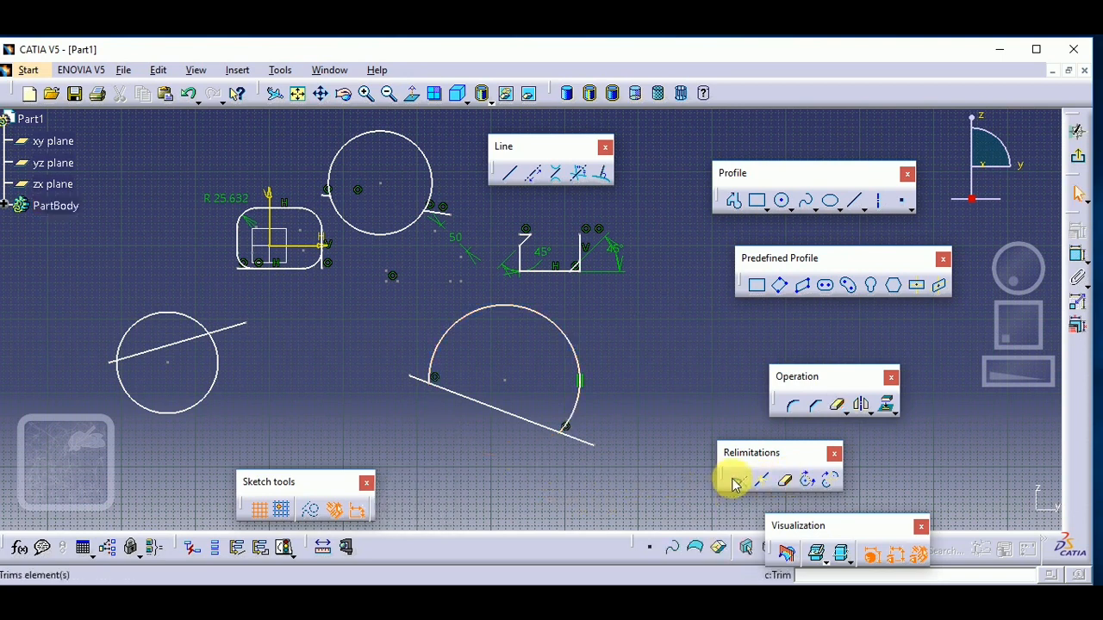
pyautogui.click(786, 482)
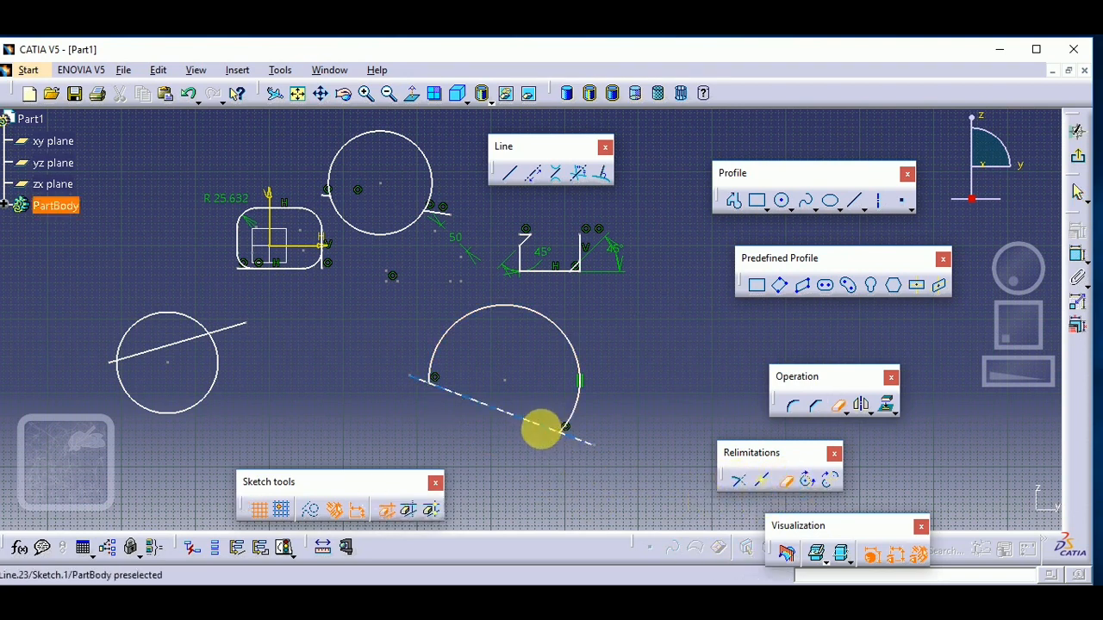
pyautogui.click(545, 432)
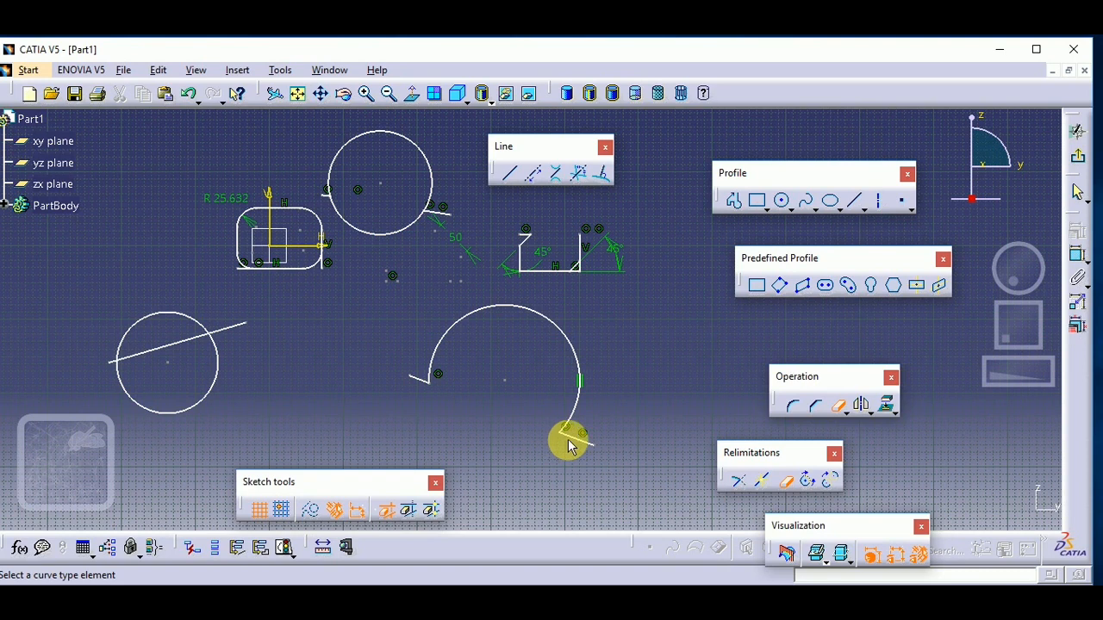
# - Quick Trim the small lower circle's arc above its line and the line segment inside the circle
pyautogui.click(166, 317)
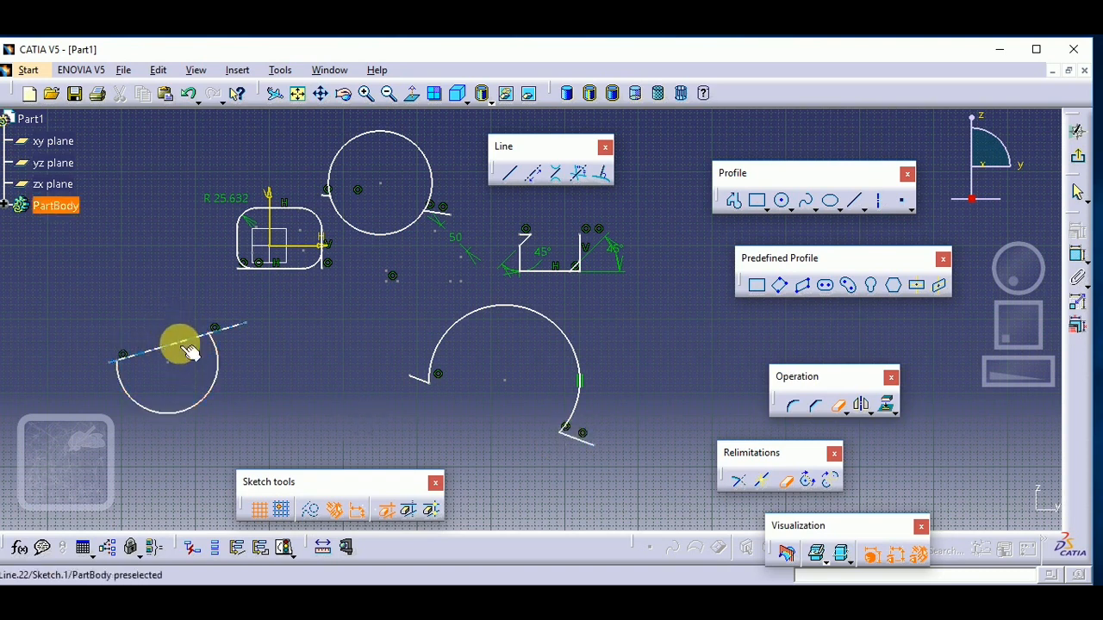
pyautogui.click(179, 341)
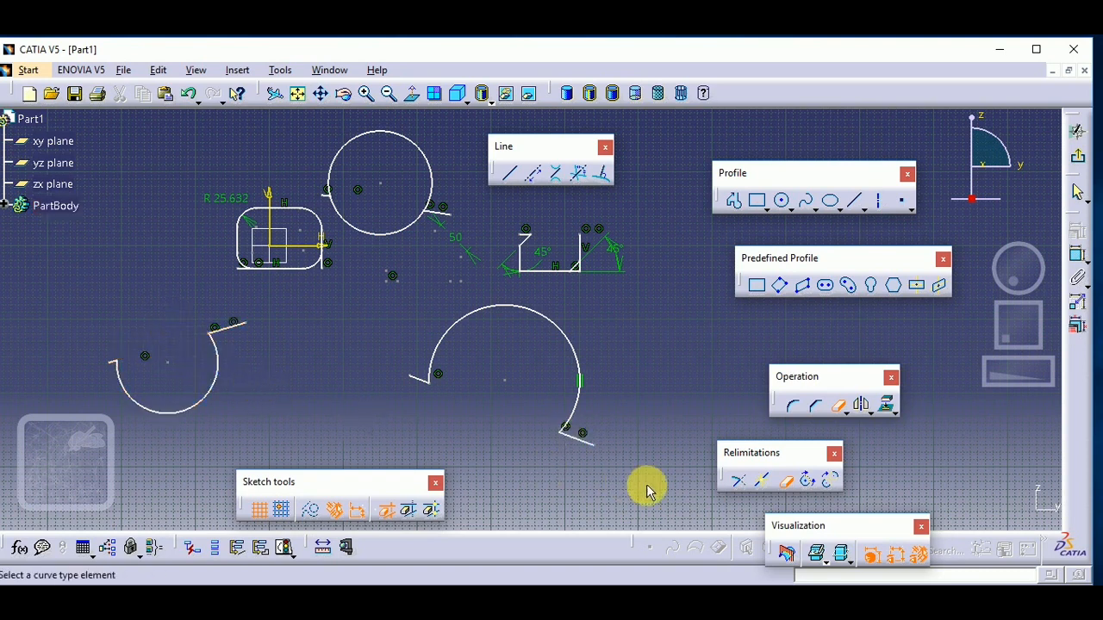
pyautogui.click(786, 482)
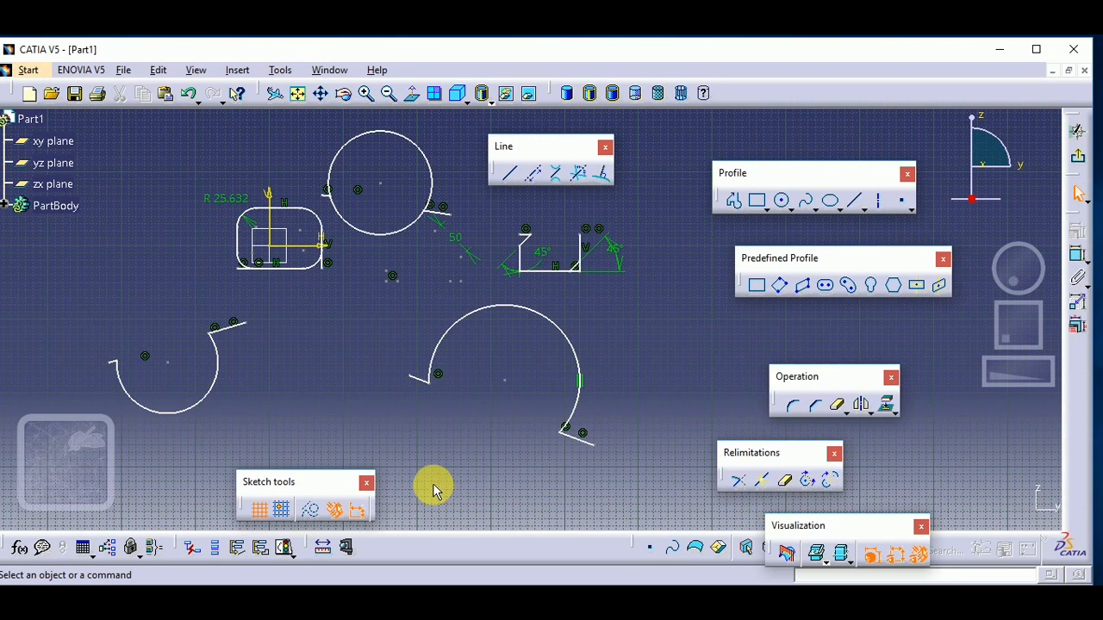
# - Replace the large arc with its complementary lower arc using Complement
pyautogui.click(833, 483)
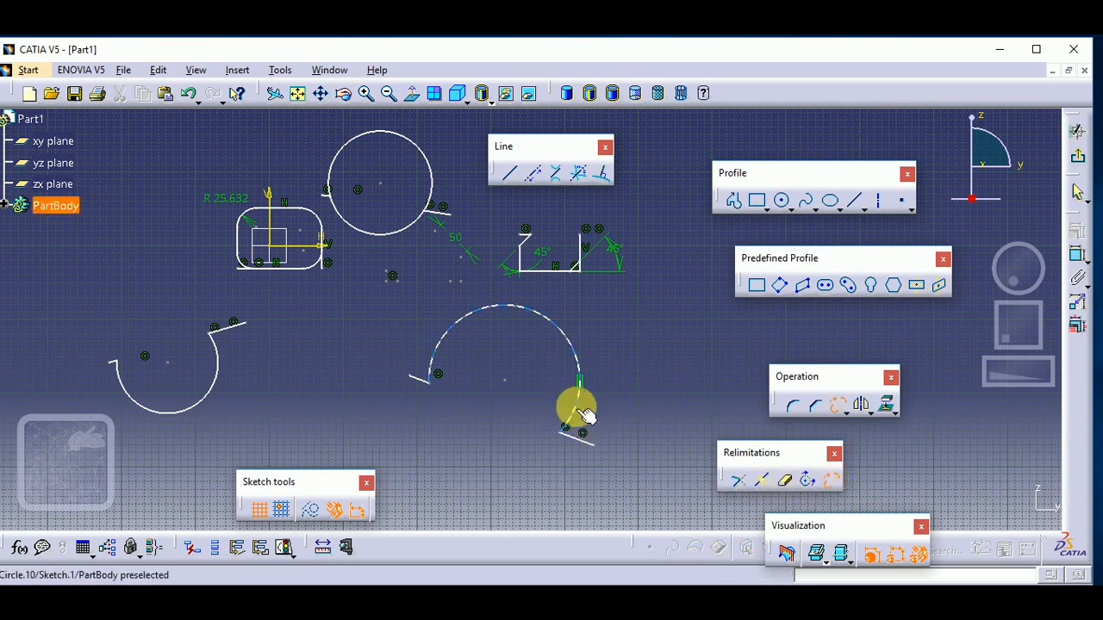
pyautogui.click(579, 412)
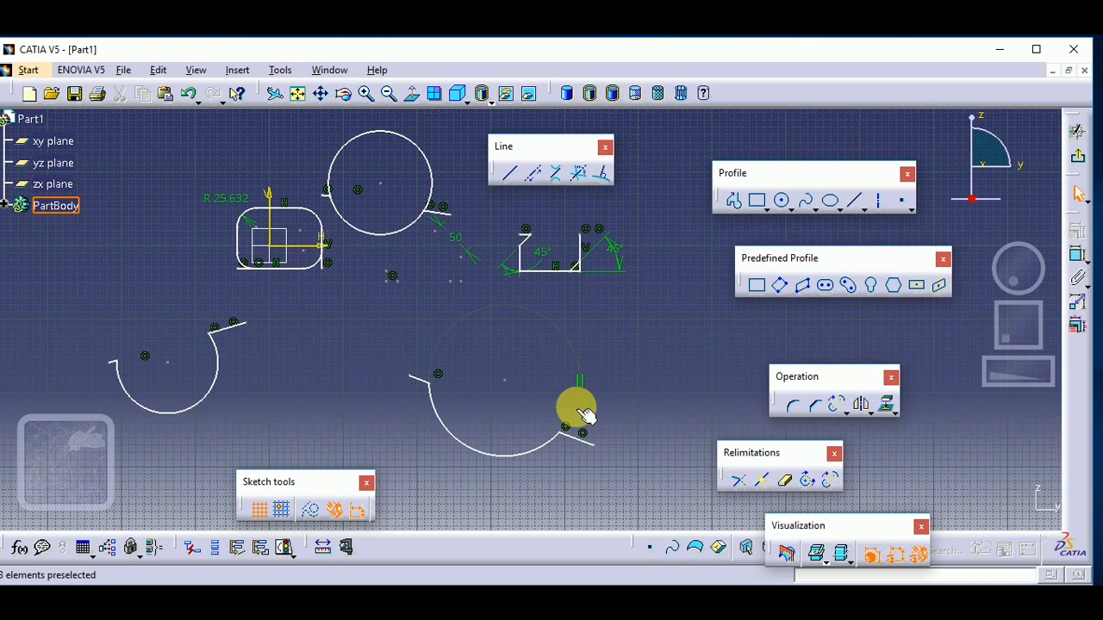
pyautogui.click(583, 414)
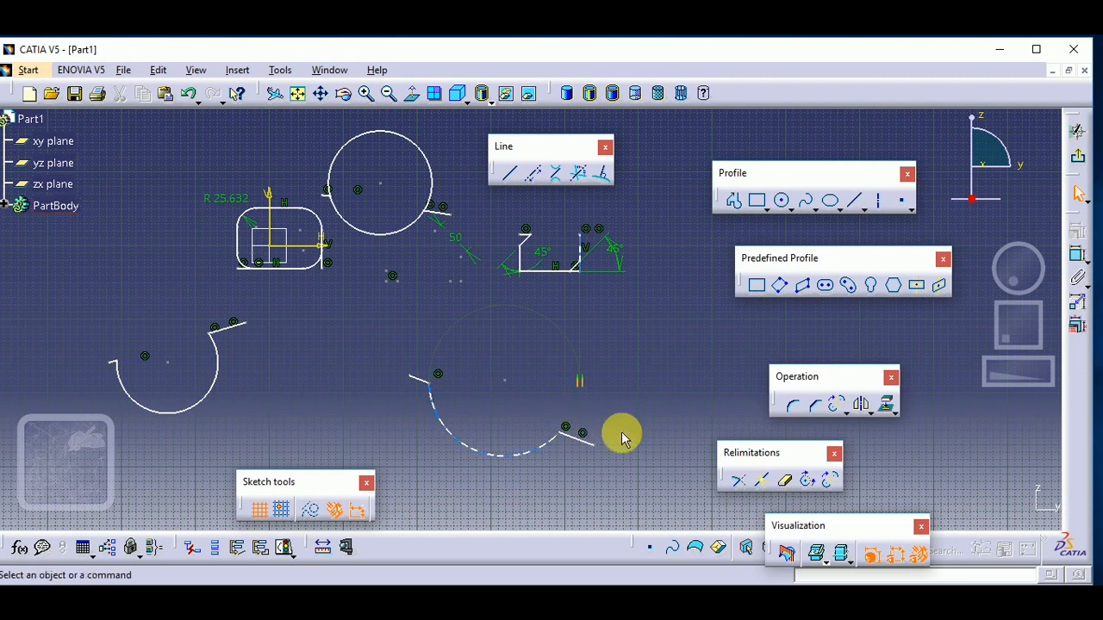
# - Replace the small arc with its complementary upper arc using Complement, and close the Relimitations toolbar
pyautogui.click(834, 481)
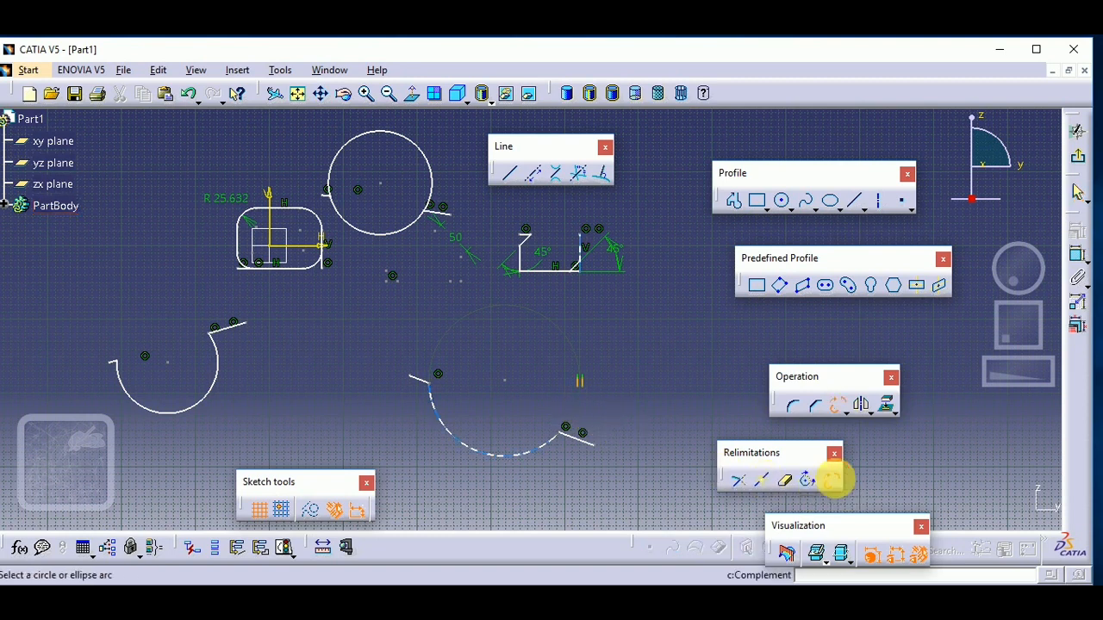
pyautogui.click(216, 374)
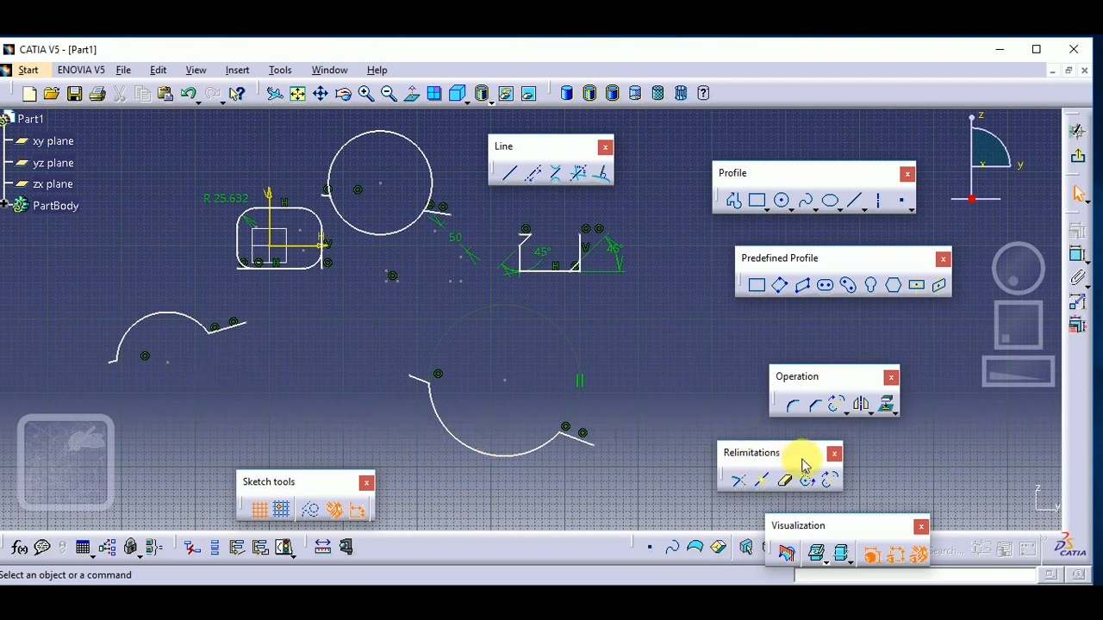
pyautogui.click(833, 454)
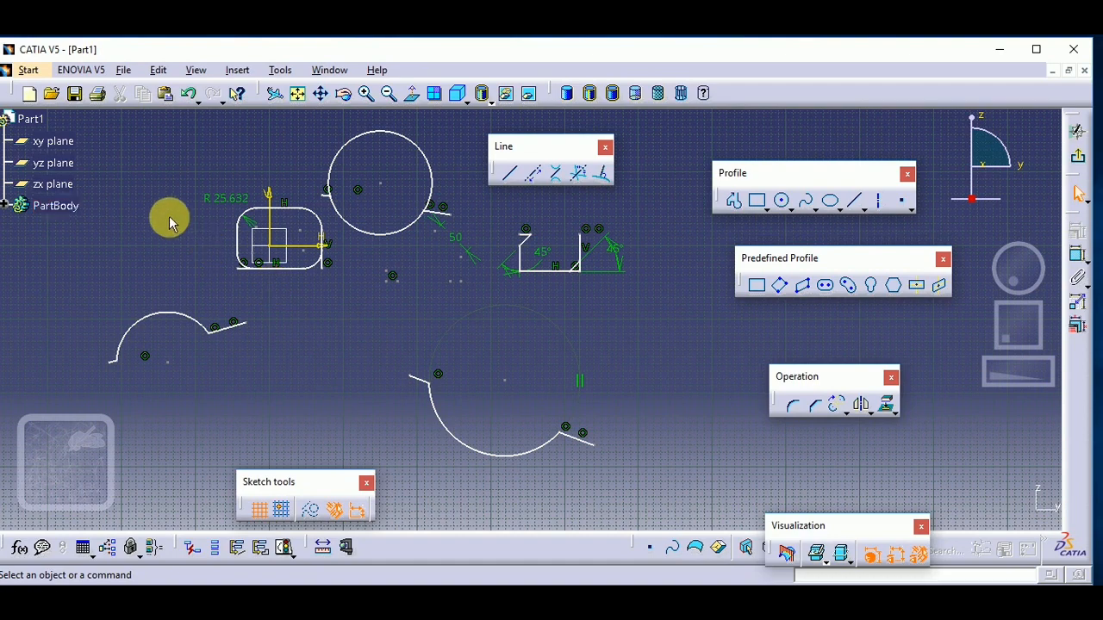
# - Delete all the sketched geometry, including the remaining upper circle, to leave an empty sketch
pyautogui.moveTo(107, 136)
pyautogui.mouseDown()
pyautogui.moveTo(276, 337)
pyautogui.moveTo(676, 471)
pyautogui.mouseUp()
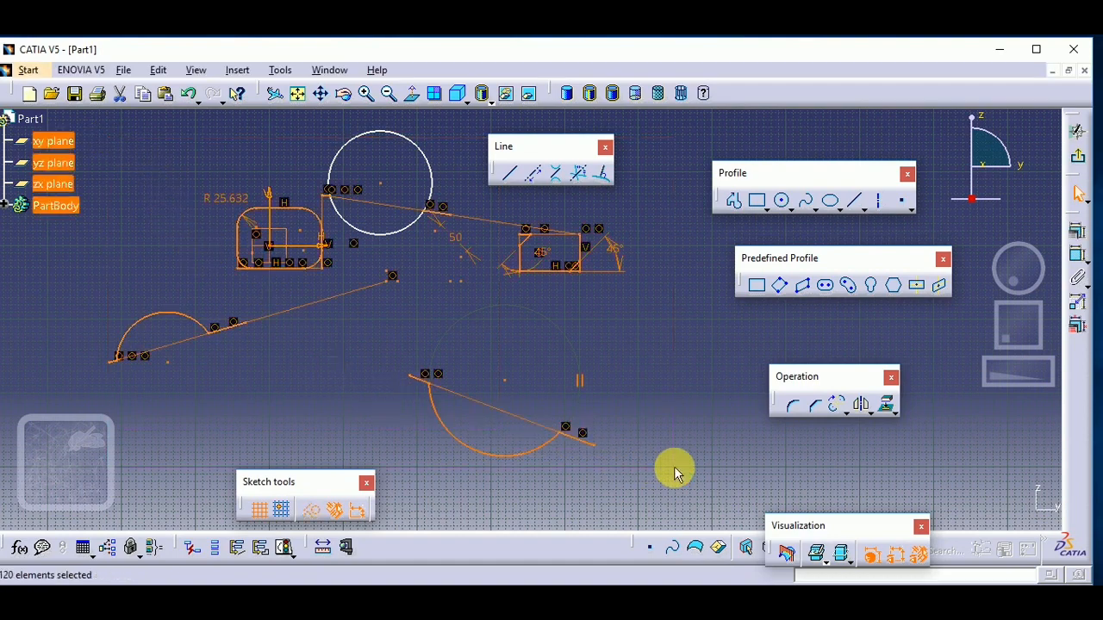
pyautogui.press('Delete')
pyautogui.click(399, 227)
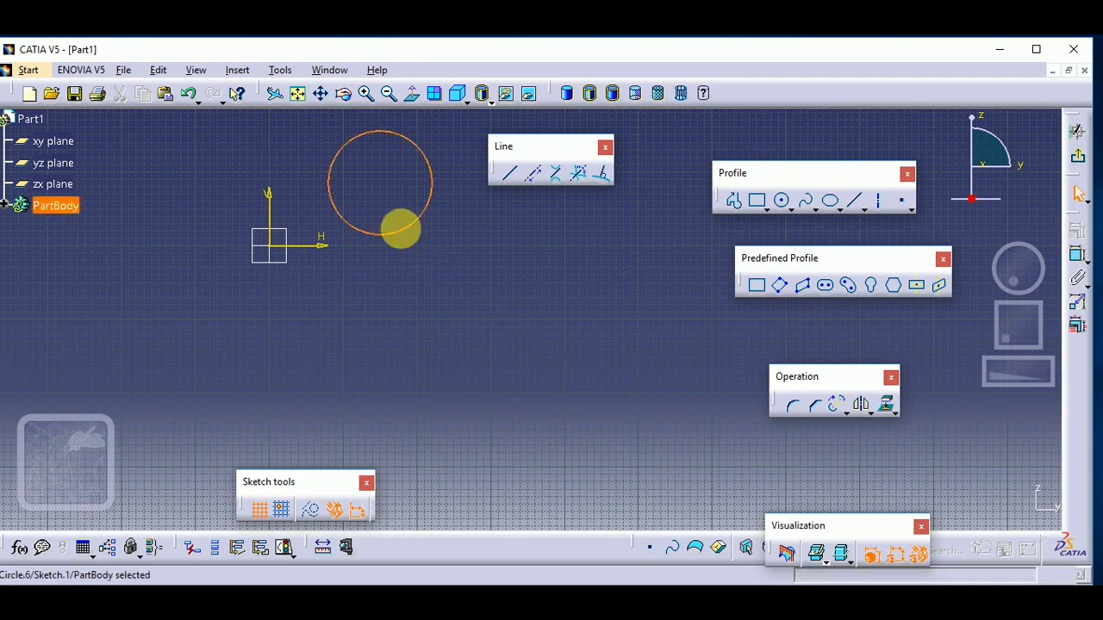
pyautogui.press('Delete')
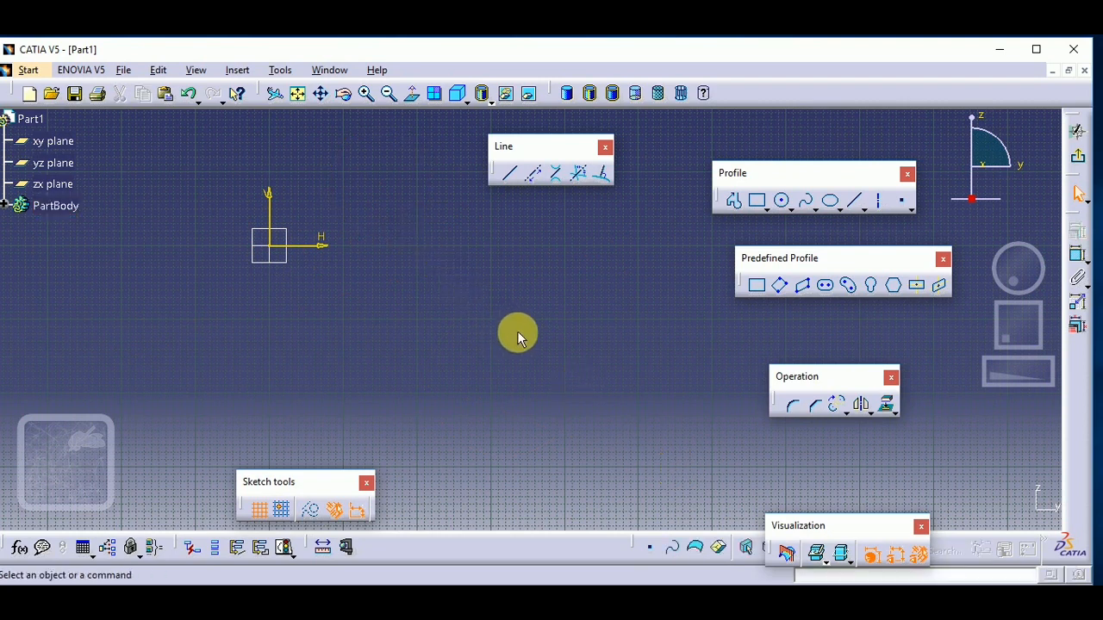
# - Detach the Transformation tools from the Operation toolbar and place them as a floating toolbar beside it
pyautogui.click(873, 416)
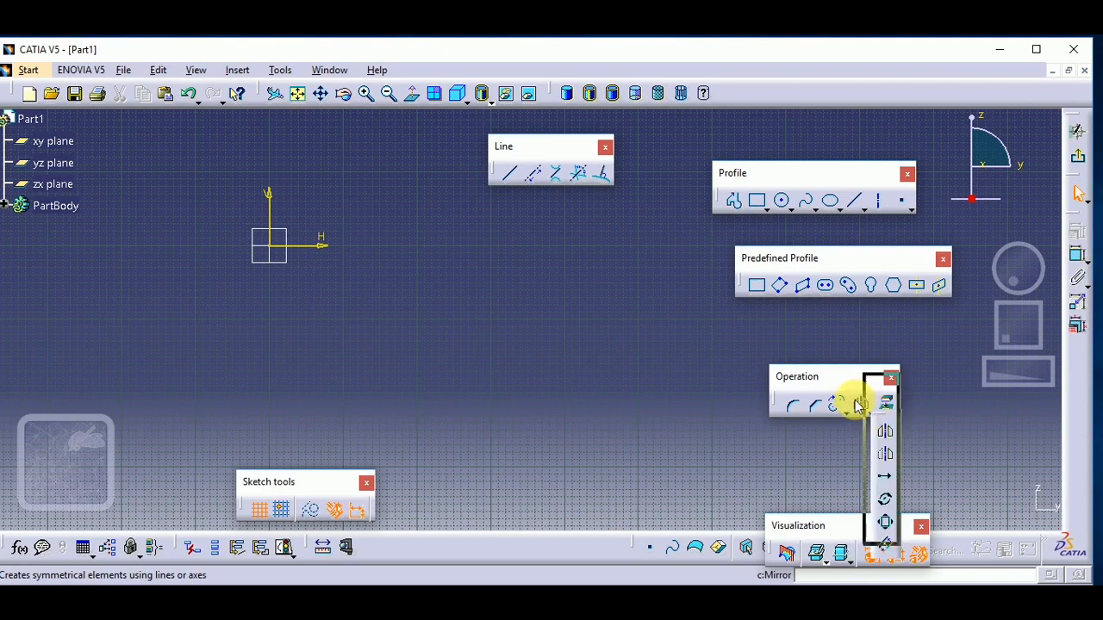
pyautogui.moveTo(877, 400); pyautogui.dragTo(783, 91)
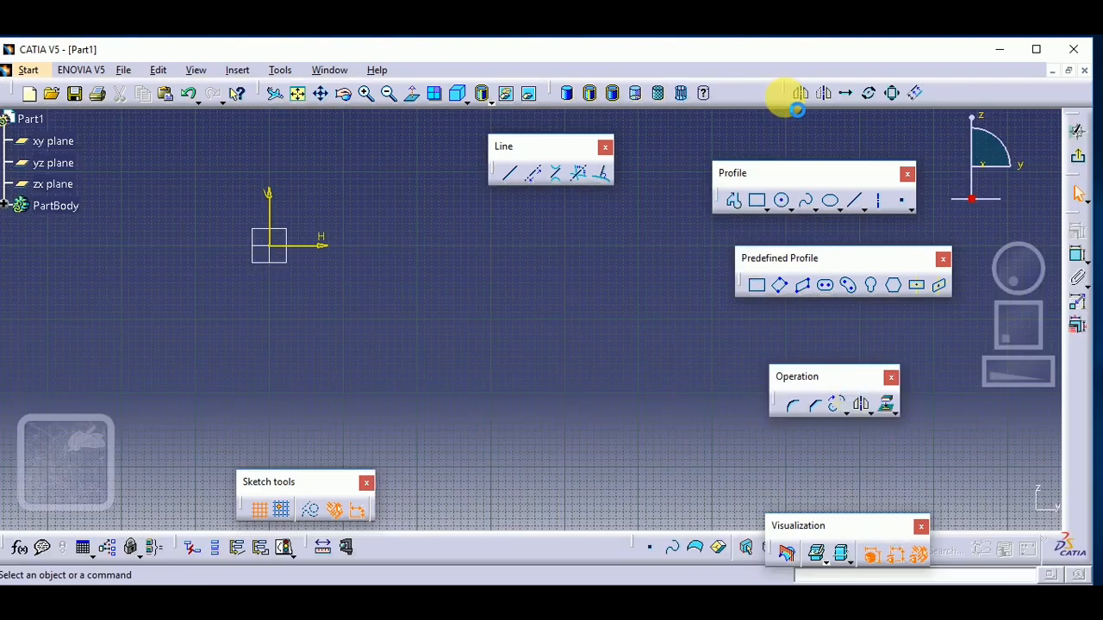
pyautogui.moveTo(720, 226); pyautogui.dragTo(631, 412)
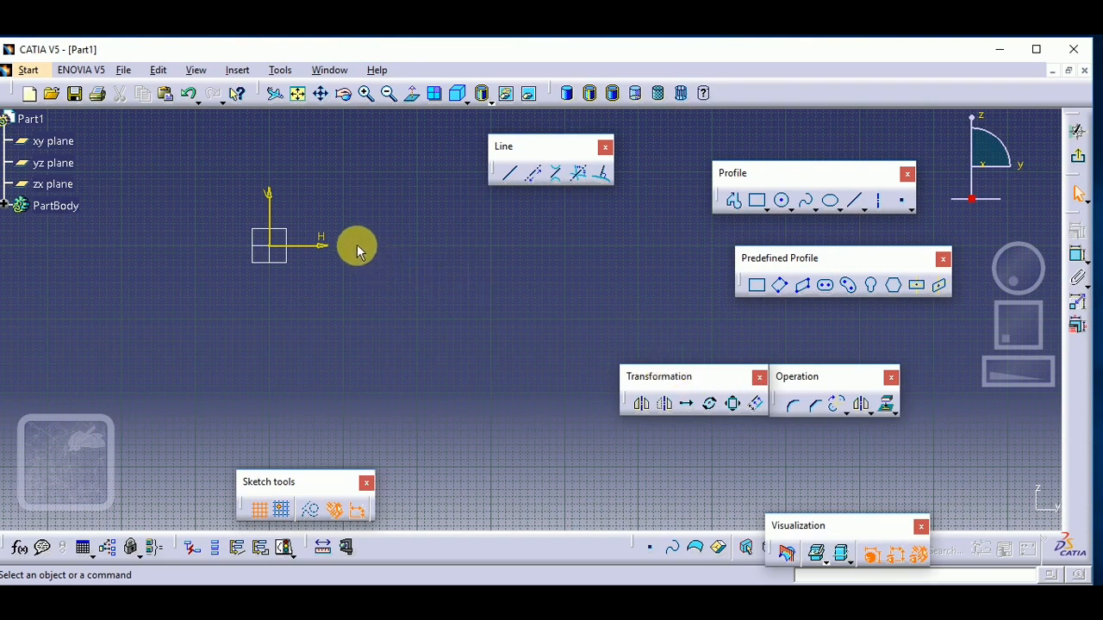
# - Sketch a large centered rectangle with its center on the sketch origin
pyautogui.moveTo(357, 246); pyautogui.dragTo(271, 134, button='middle')
pyautogui.moveTo(375, 364); pyautogui.dragTo(276, 302, button='middle')
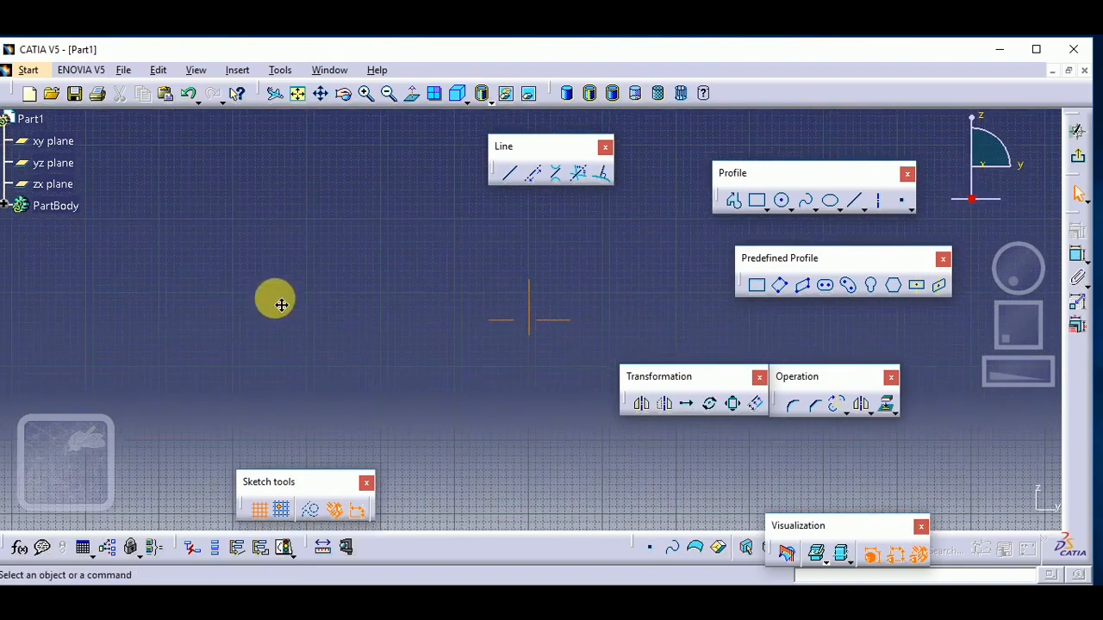
pyautogui.moveTo(582, 417)
pyautogui.mouseDown(button='middle')
pyautogui.moveTo(414, 325)
pyautogui.moveTo(398, 342)
pyautogui.moveTo(420, 381)
pyautogui.mouseUp(button='middle')
pyautogui.moveTo(528, 396); pyautogui.dragTo(437, 311, button='middle')
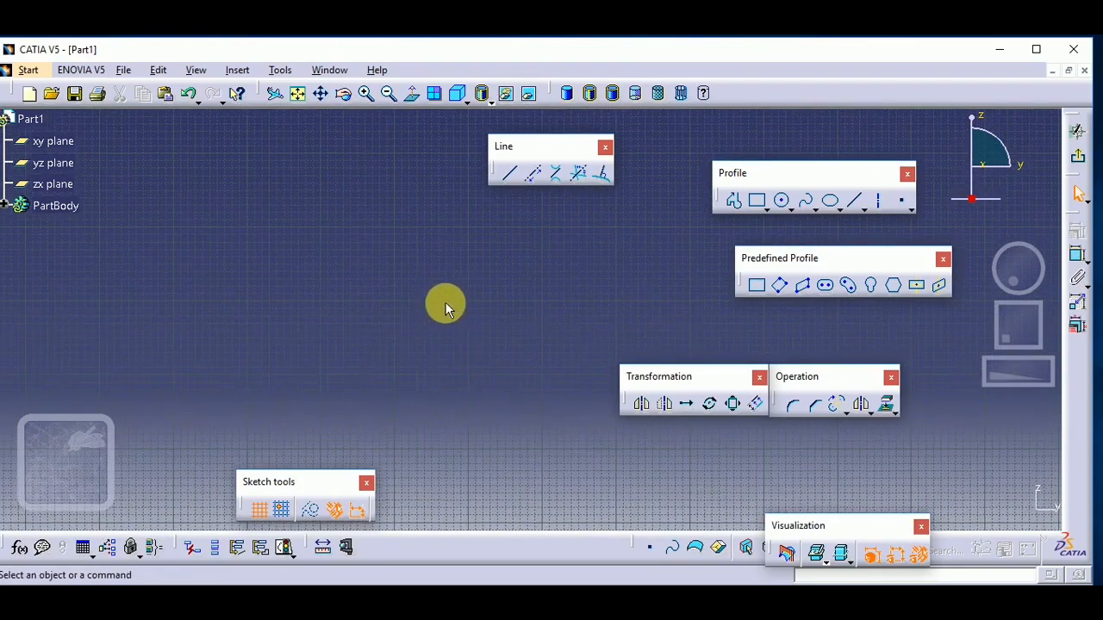
pyautogui.click(299, 95)
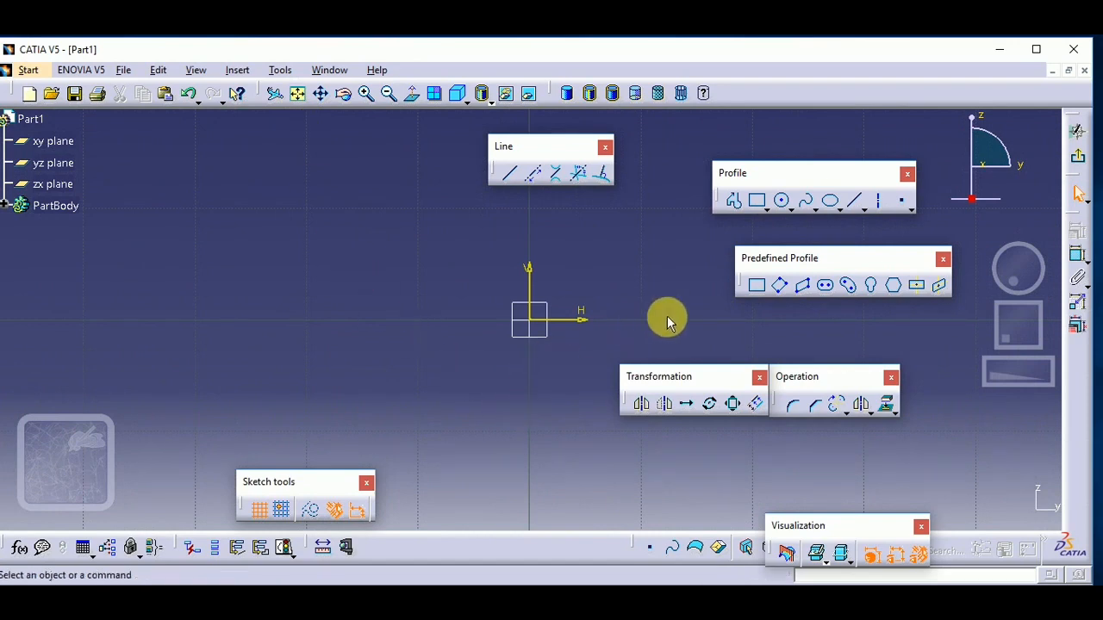
pyautogui.click(751, 205)
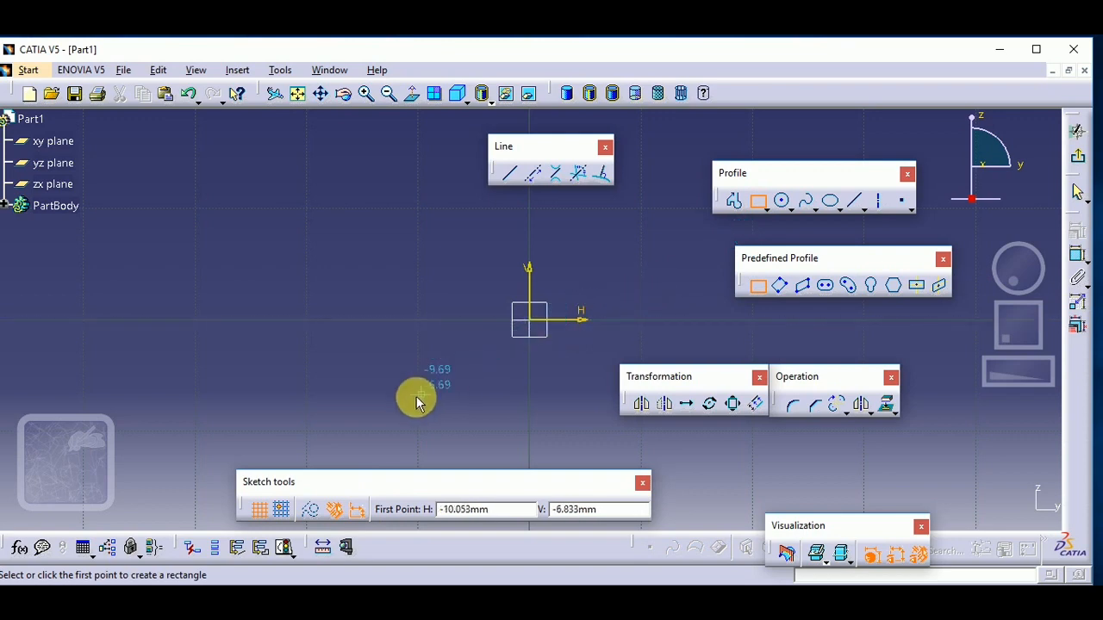
pyautogui.click(765, 209)
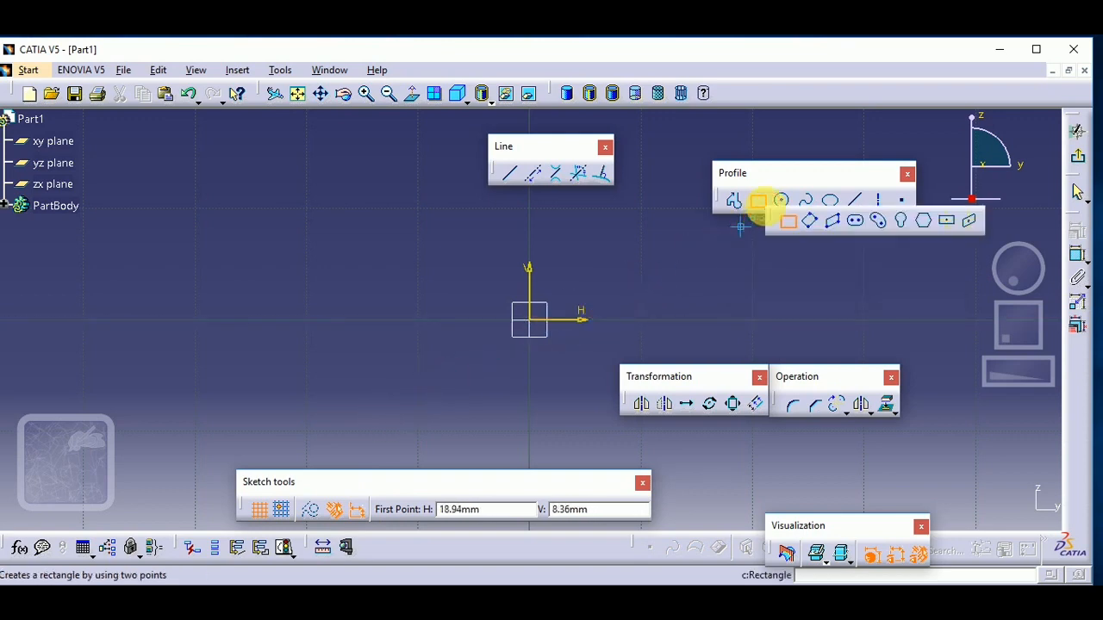
pyautogui.click(951, 226)
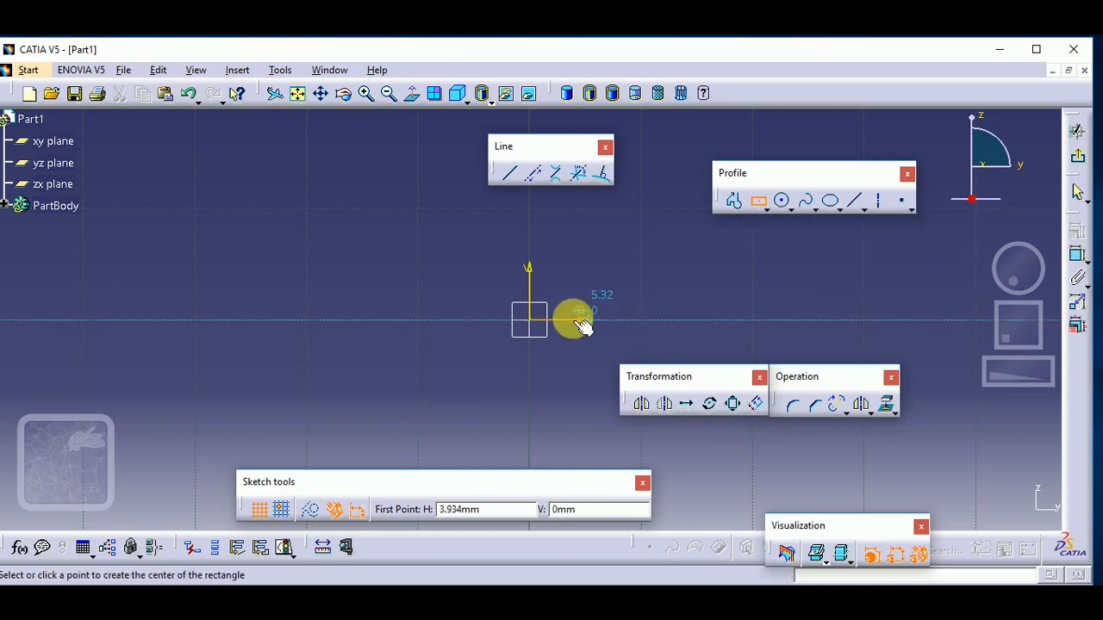
pyautogui.click(529, 320)
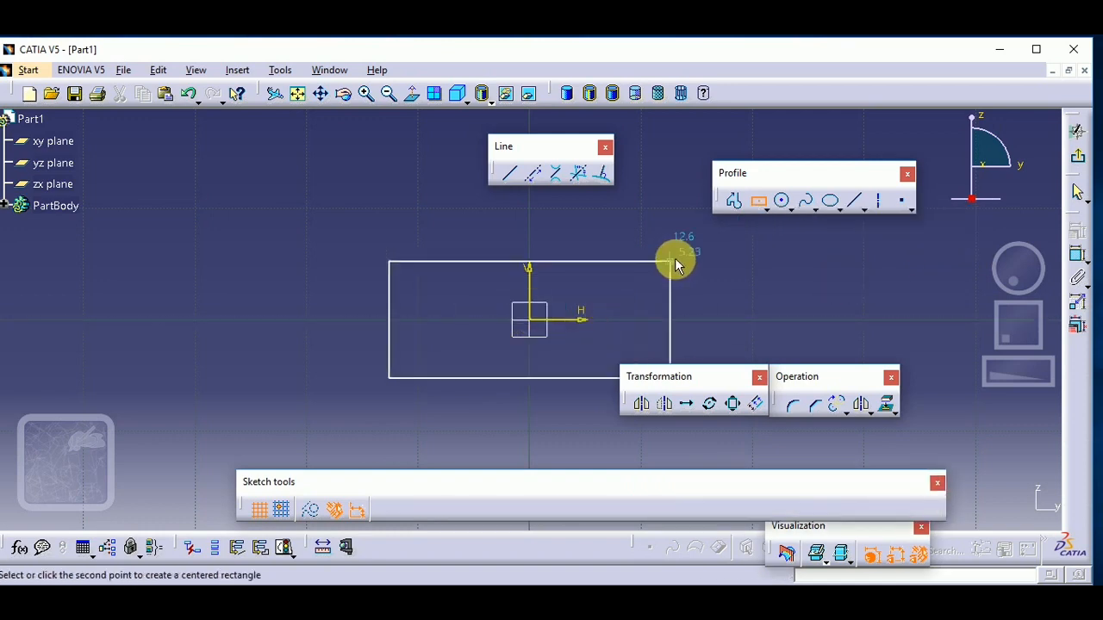
pyautogui.moveTo(526, 266)
pyautogui.mouseDown(button='middle')
pyautogui.moveTo(526, 257)
pyautogui.moveTo(537, 324)
pyautogui.mouseUp(button='middle')
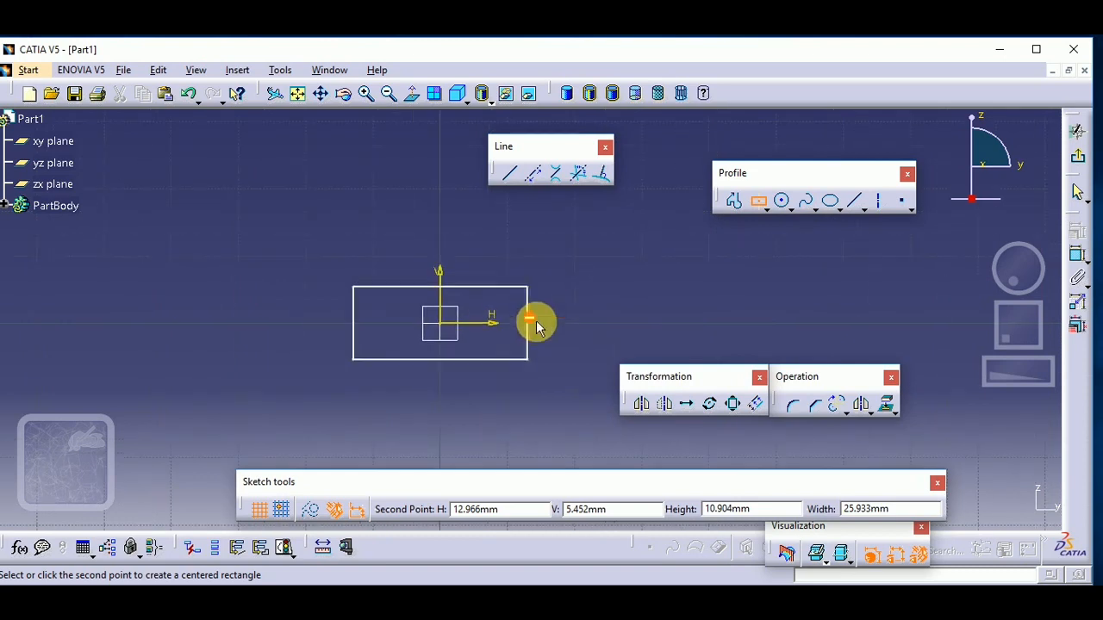
pyautogui.click(623, 201)
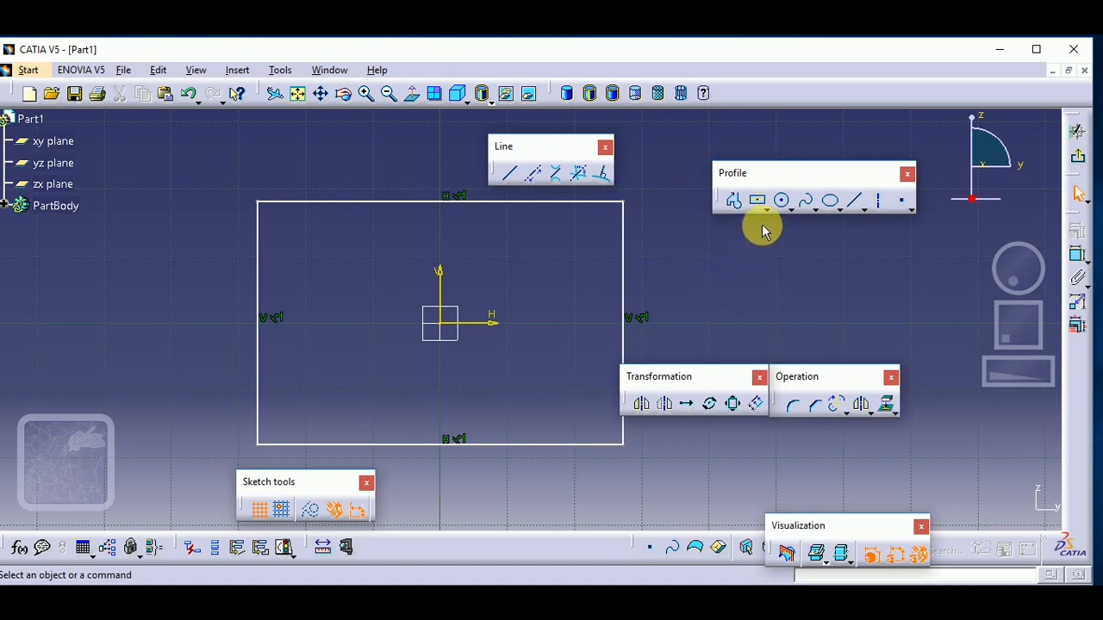
# - Sketch a circle with a radius of about 4 mm near the rectangle's upper-left corner
pyautogui.click(782, 201)
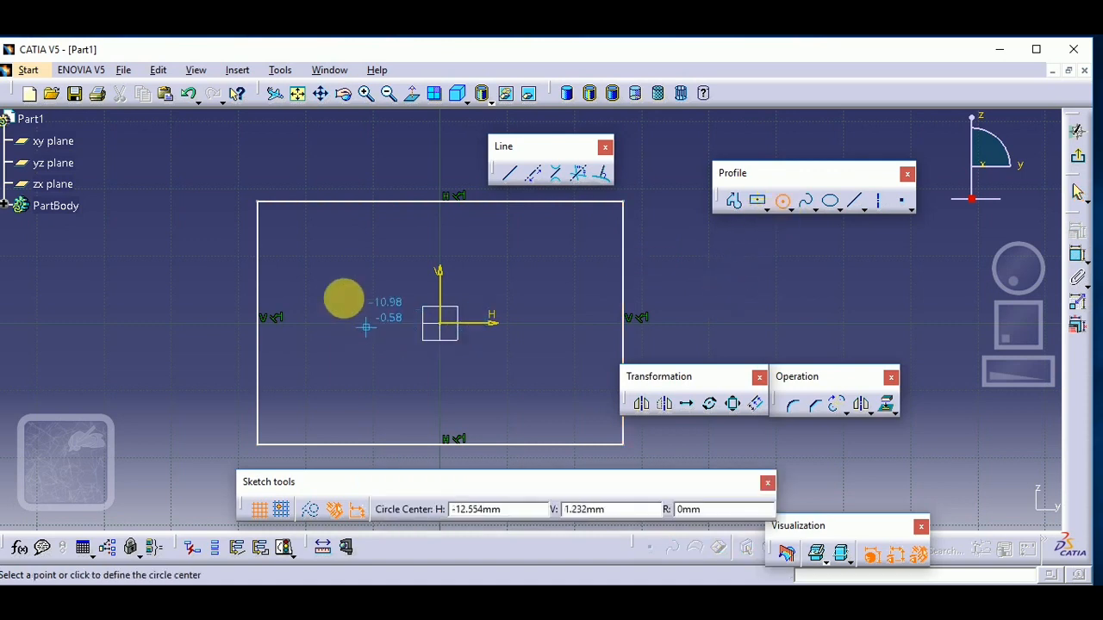
pyautogui.click(298, 241)
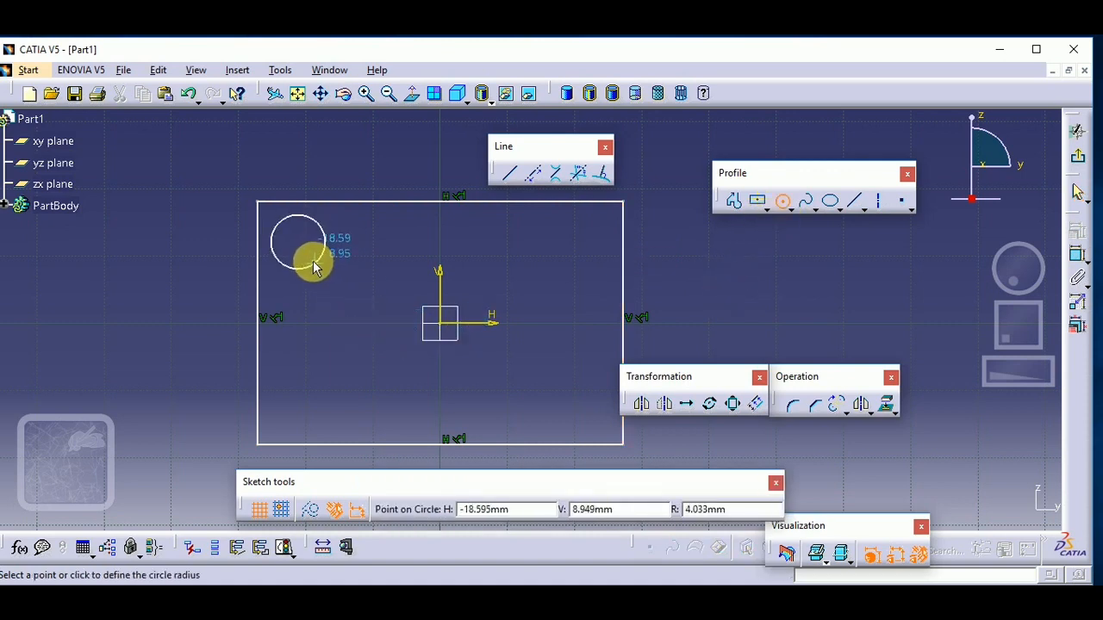
pyautogui.click(312, 260)
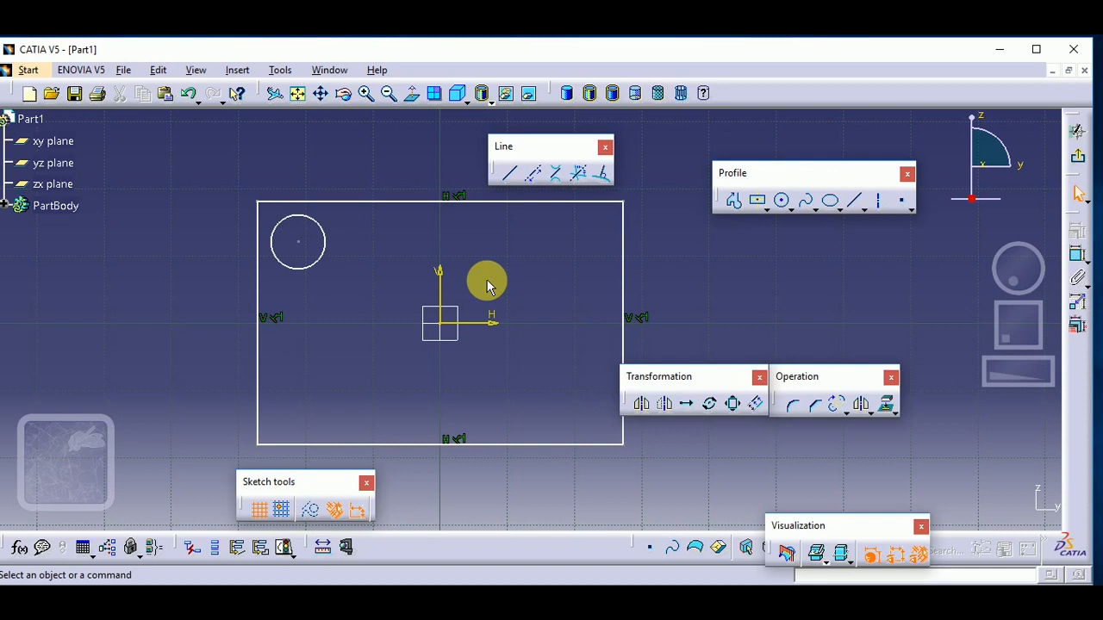
# - Mirror the upper-left circle about the vertical axis
pyautogui.click(641, 407)
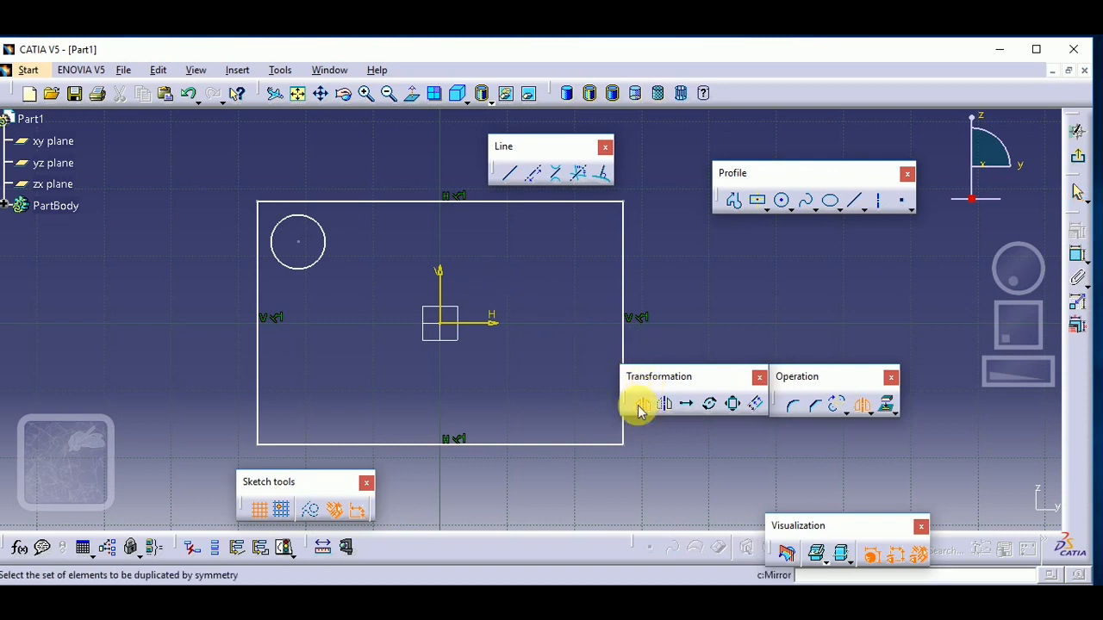
pyautogui.click(328, 258)
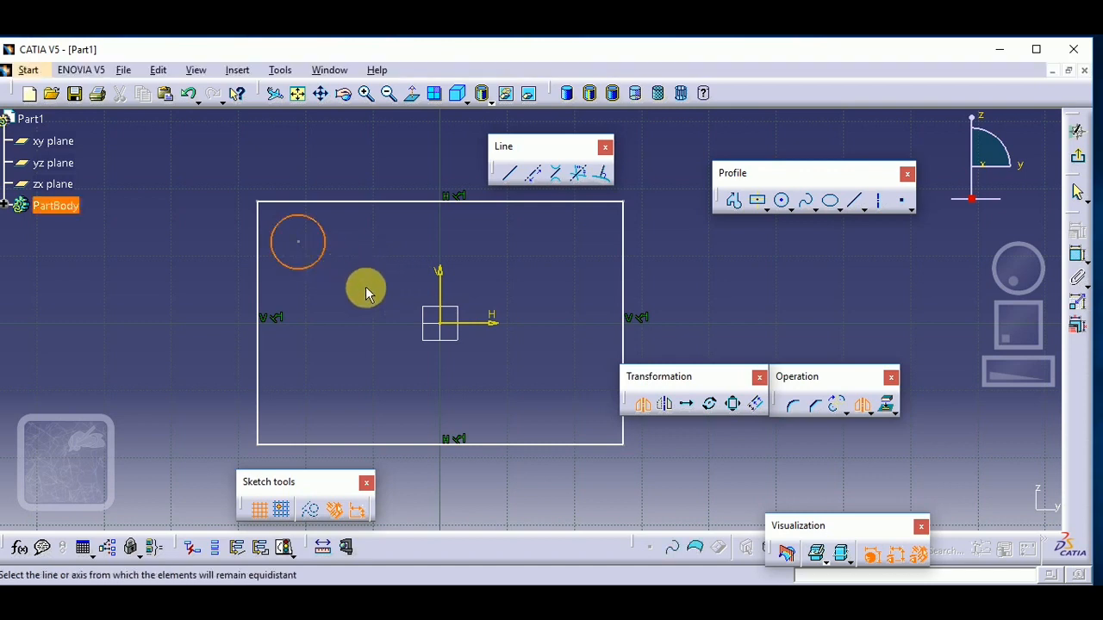
pyautogui.click(443, 276)
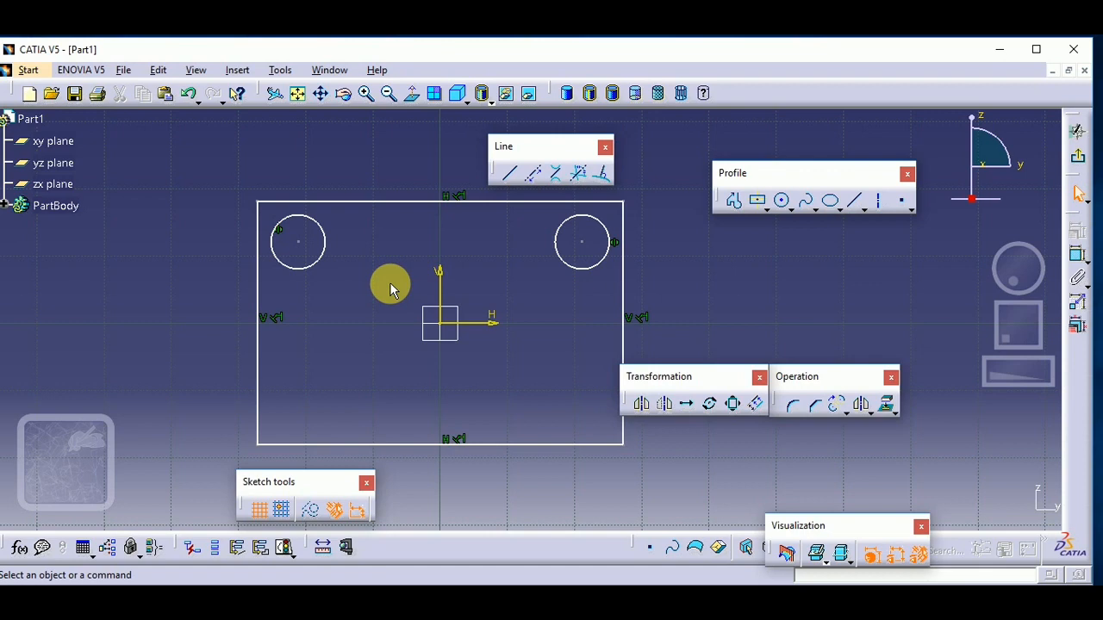
# - Mirror the upper-right circle about the horizontal axis, and undo that mirror
pyautogui.click(569, 264)
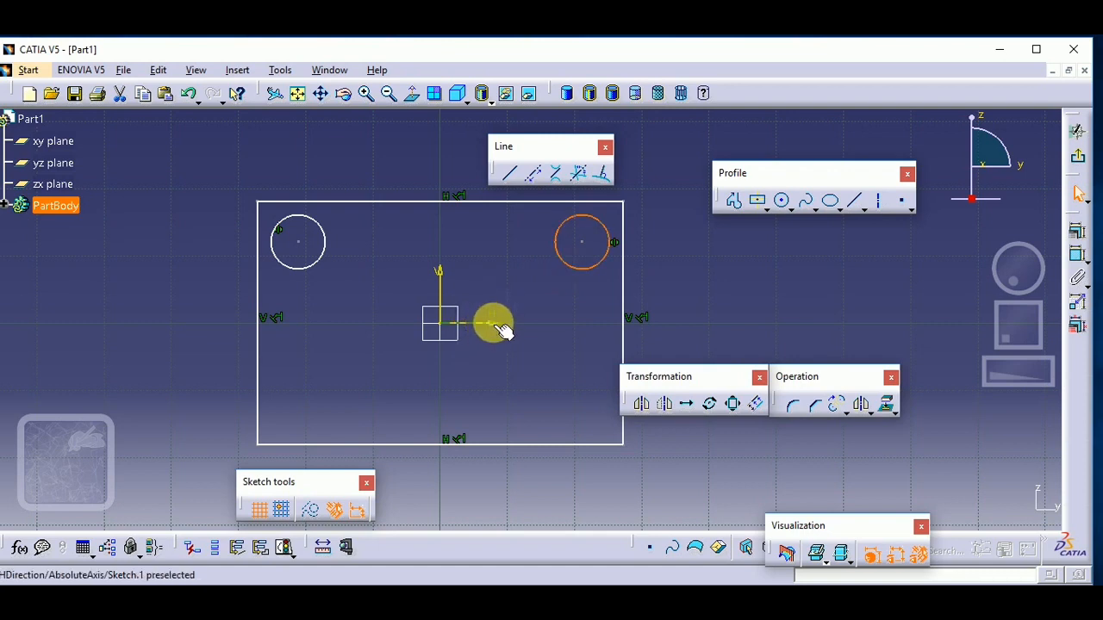
pyautogui.click(504, 385)
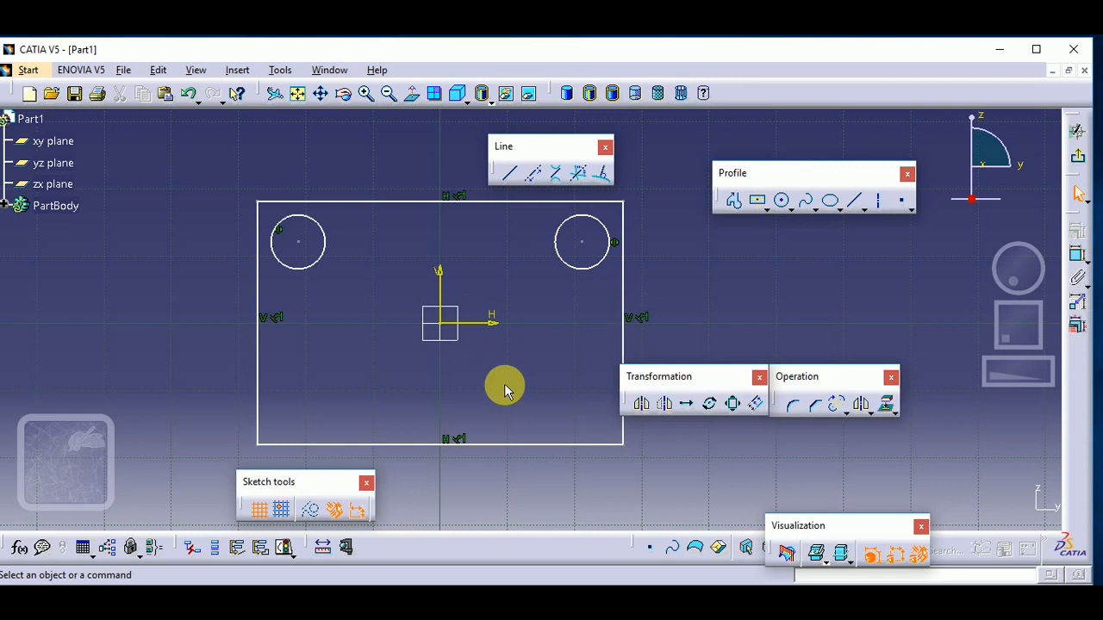
pyautogui.click(642, 412)
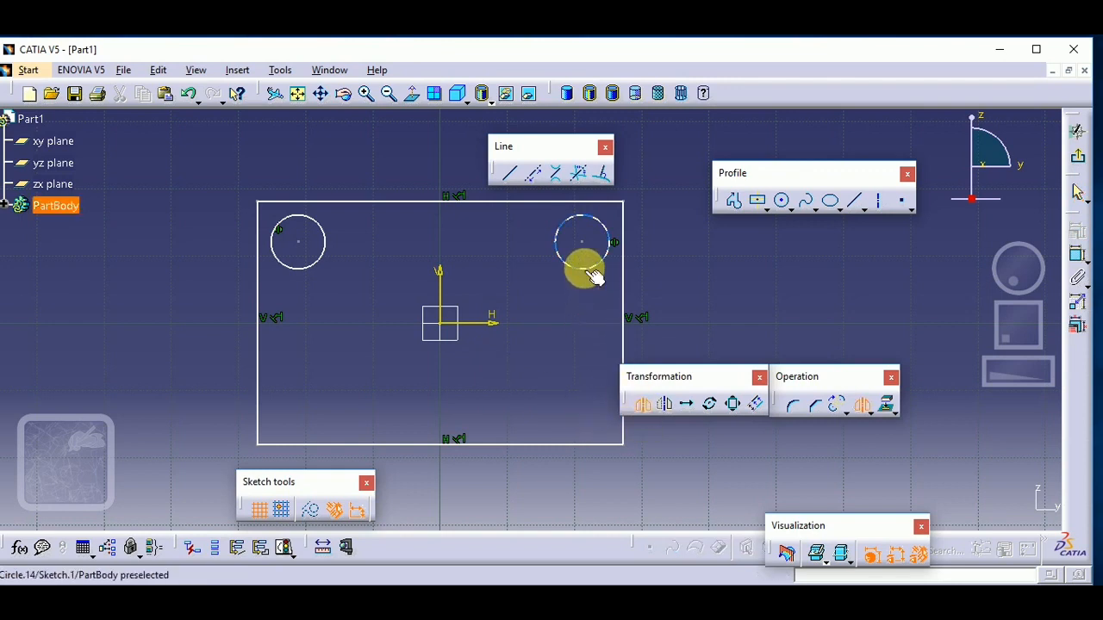
pyautogui.click(593, 272)
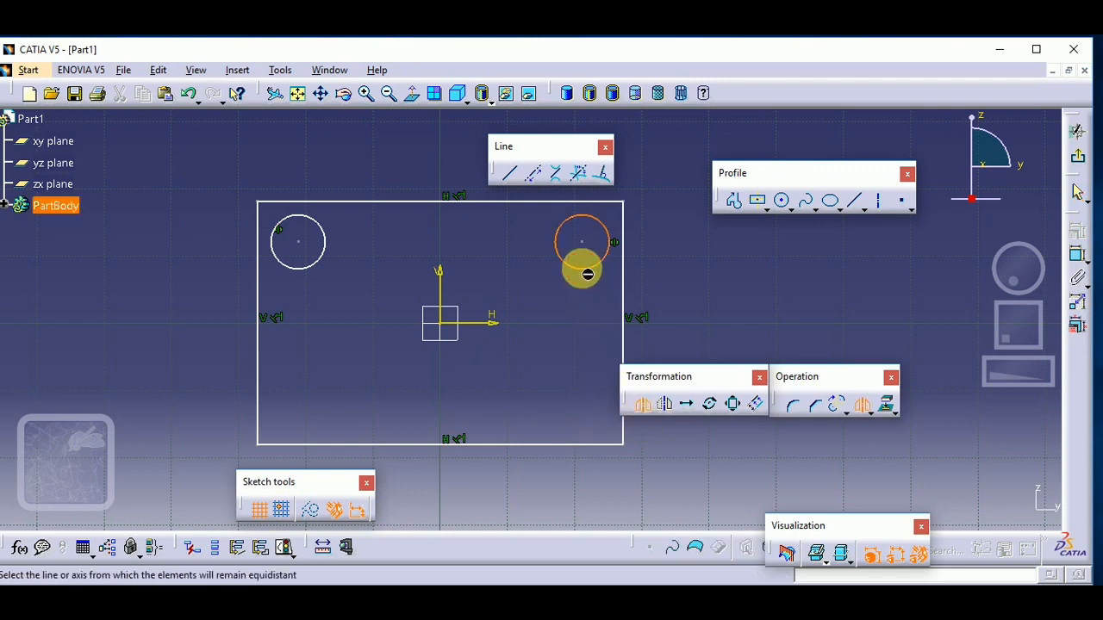
pyautogui.click(495, 324)
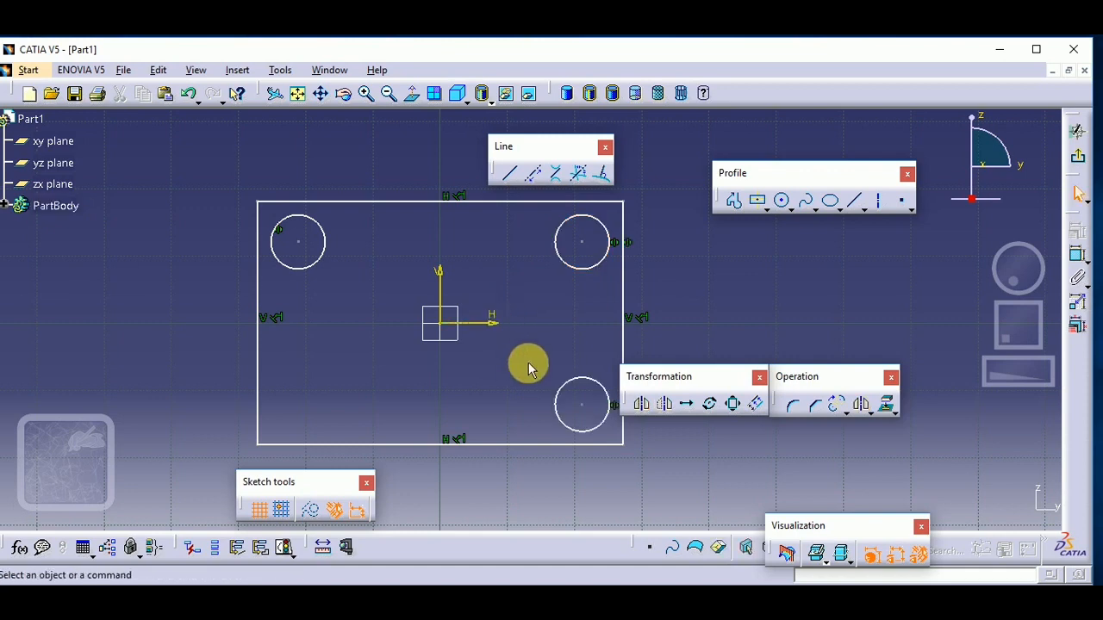
pyautogui.hotkey('ctrl', 'z')
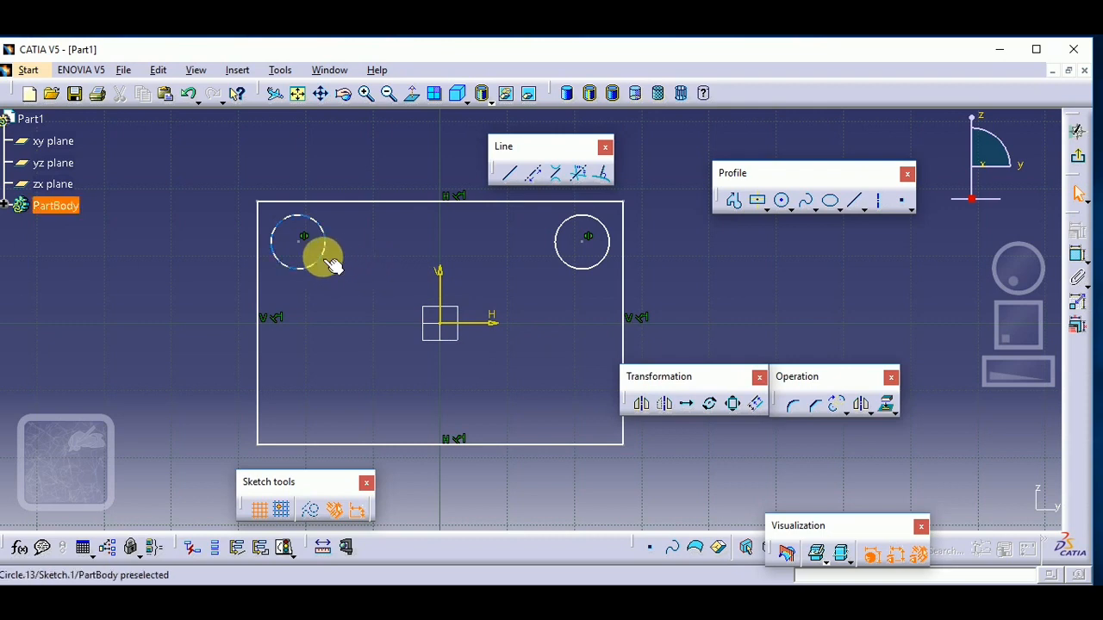
# - Mirror both upper circles together about the horizontal axis, and undo this mirror along with the vertical-axis mirror
pyautogui.click(328, 259)
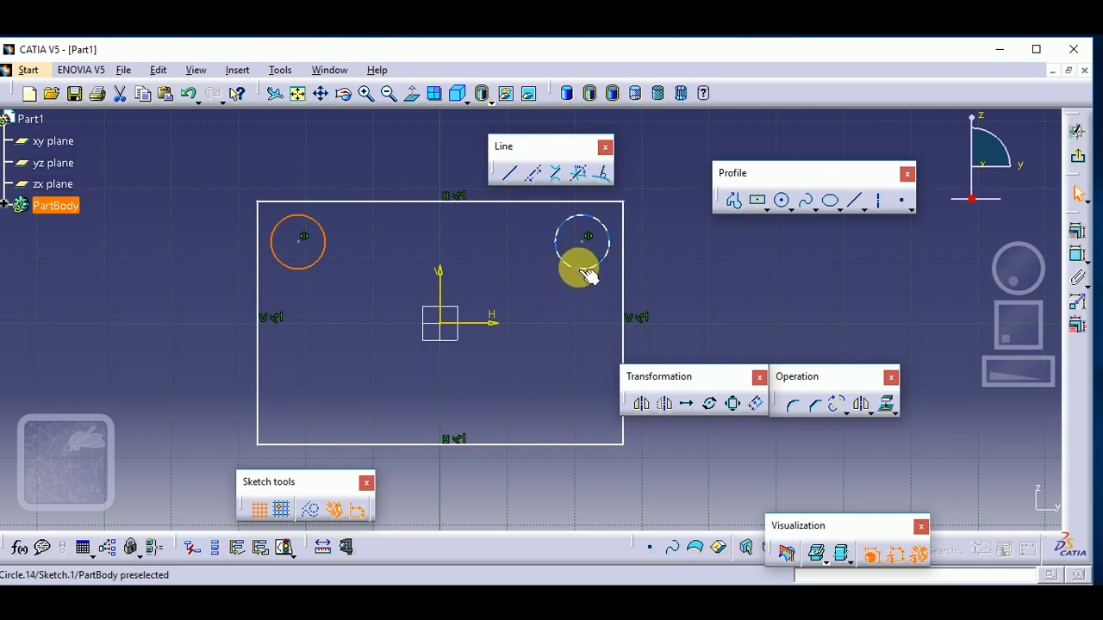
pyautogui.keyDown('ctrl'); pyautogui.click(588, 274); pyautogui.keyUp('ctrl')
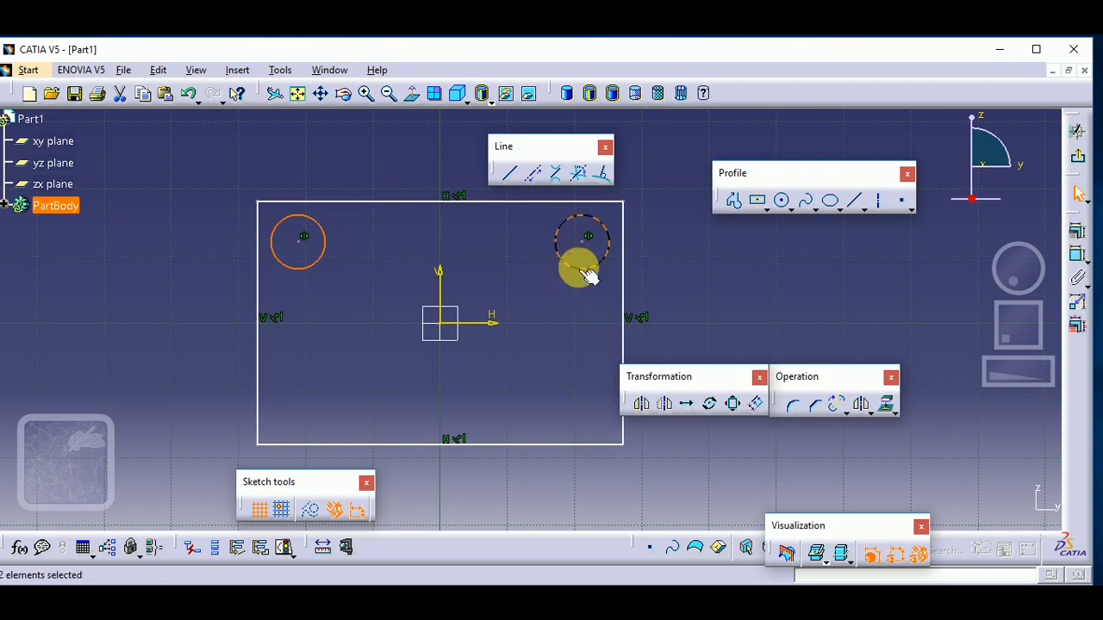
pyautogui.click(641, 407)
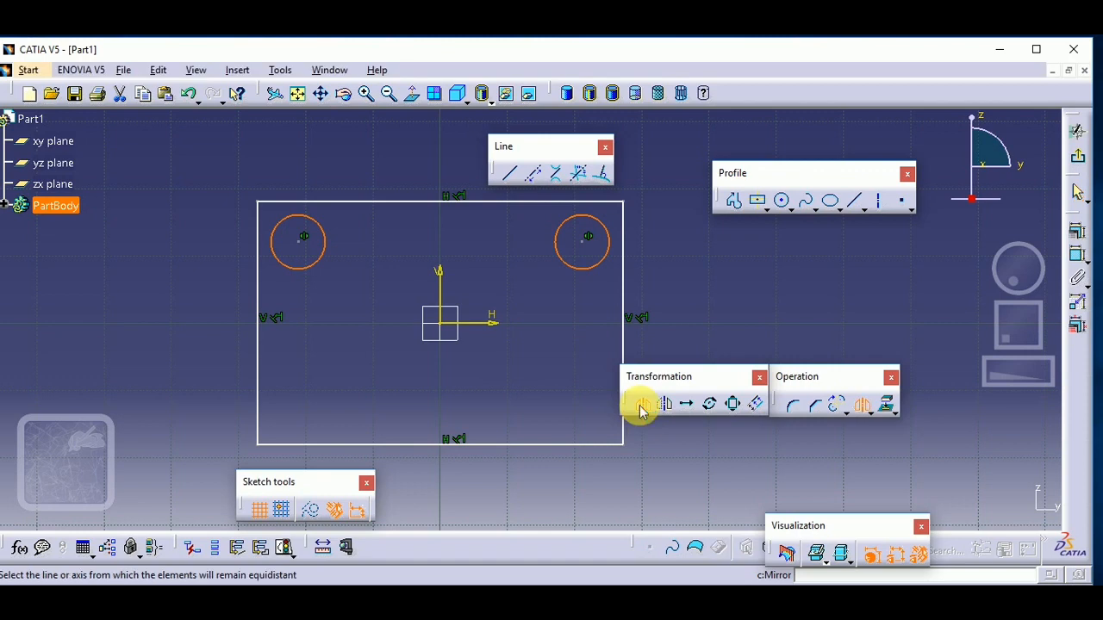
pyautogui.click(494, 326)
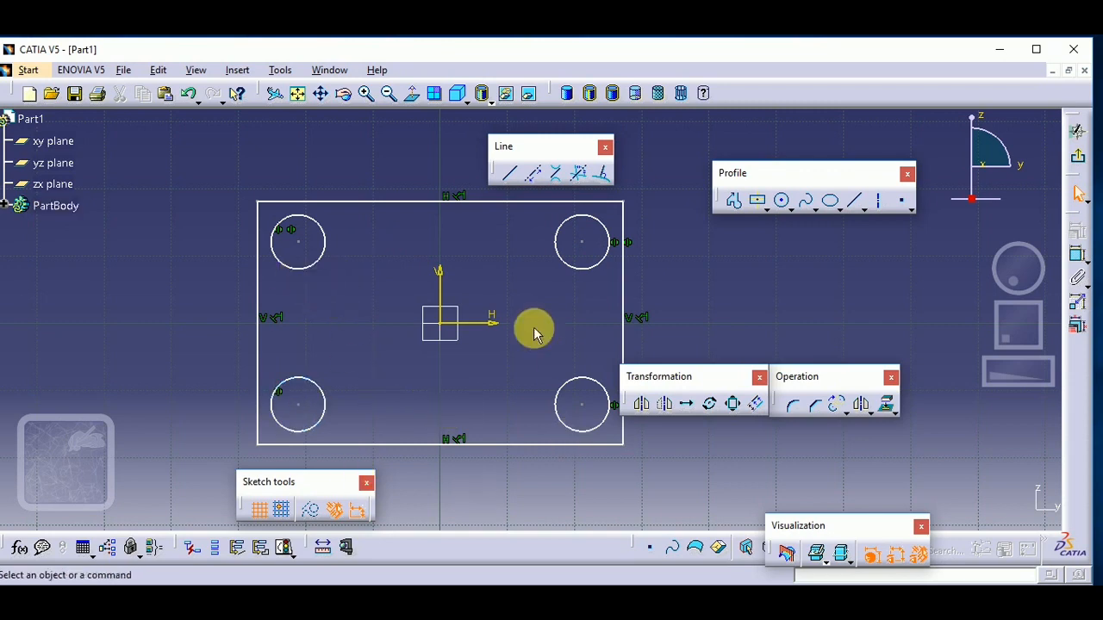
pyautogui.hotkey('ctrl', 'z')
pyautogui.hotkey('ctrl', 'z')
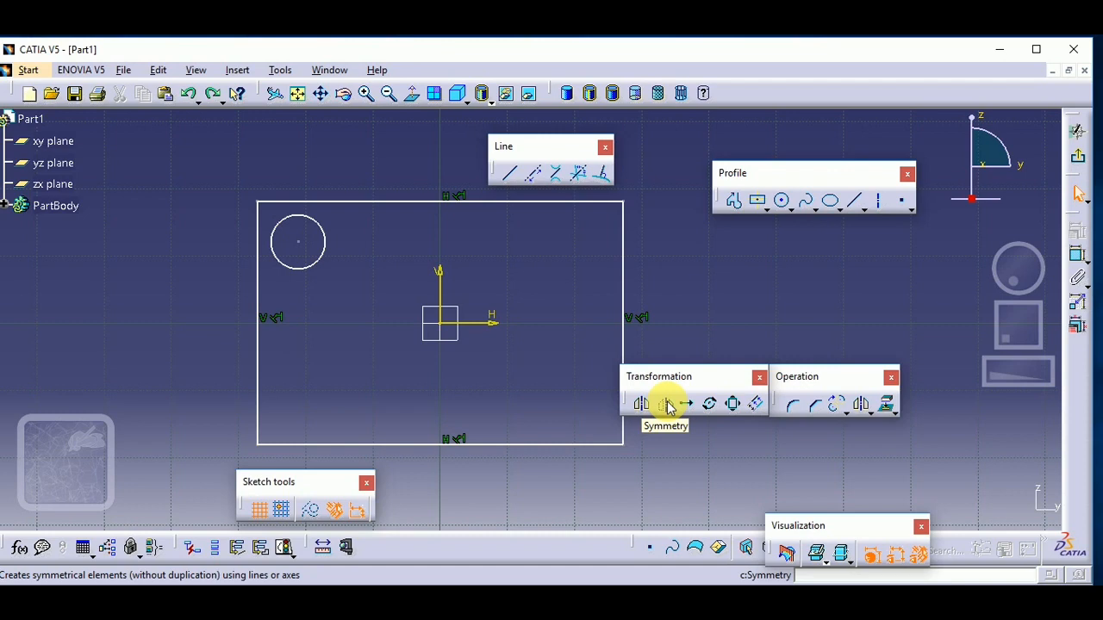
# - Move the upper-left circle across the vertical axis without duplication using Symmetry
pyautogui.click(669, 407)
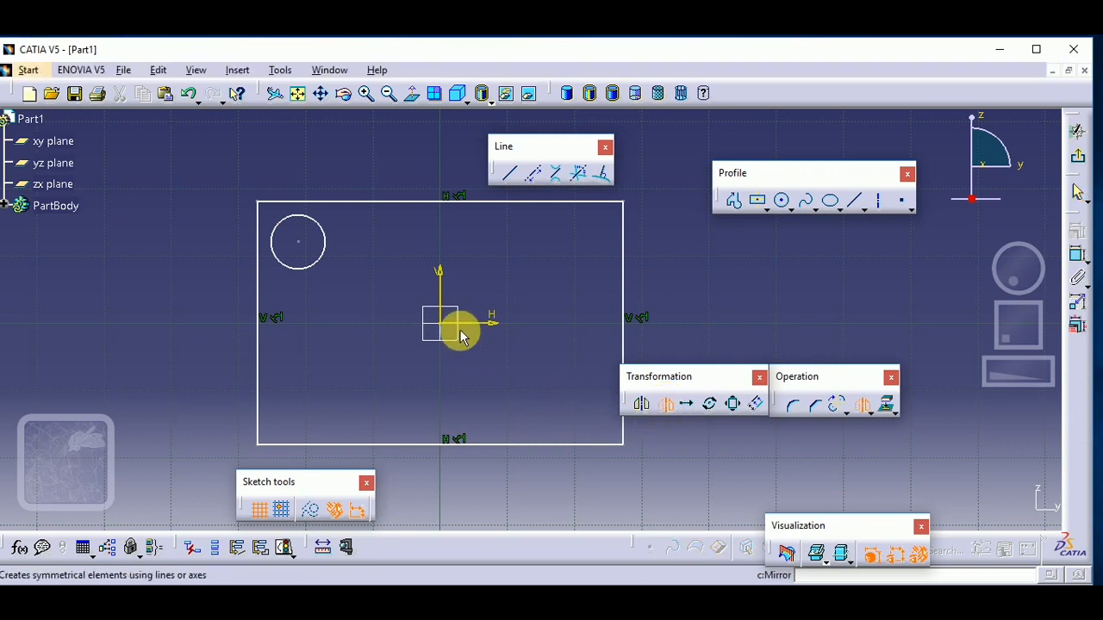
pyautogui.click(323, 257)
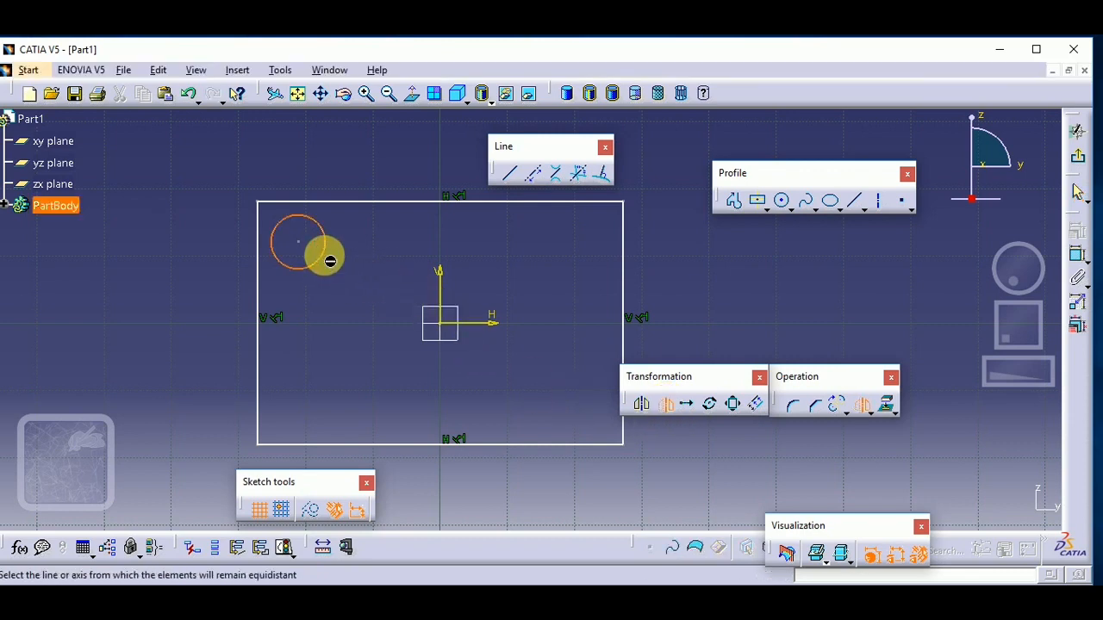
pyautogui.click(449, 299)
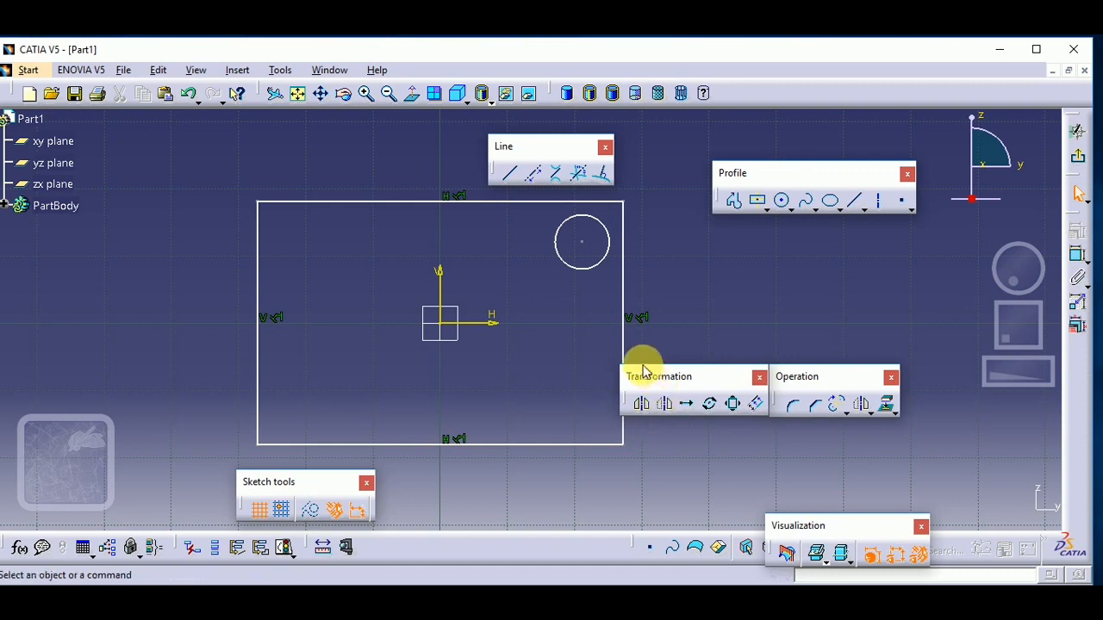
# - Undo the Symmetry move, and translate the upper-left circle horizontally with 4 duplicates spaced 10 mm apart
pyautogui.hotkey('ctrl', 'z')
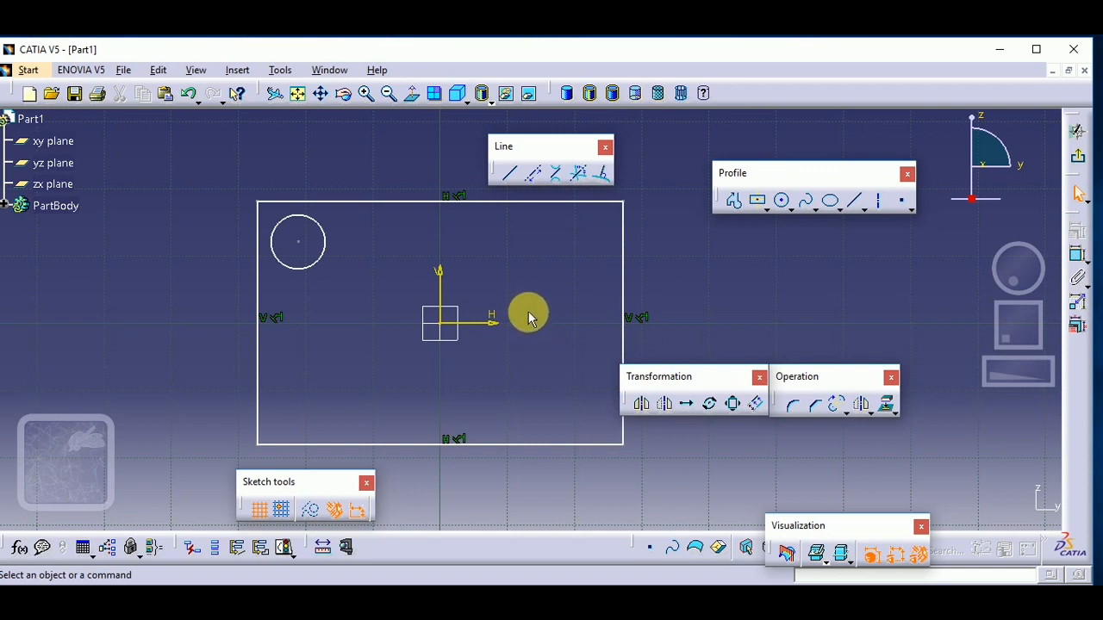
pyautogui.click(687, 405)
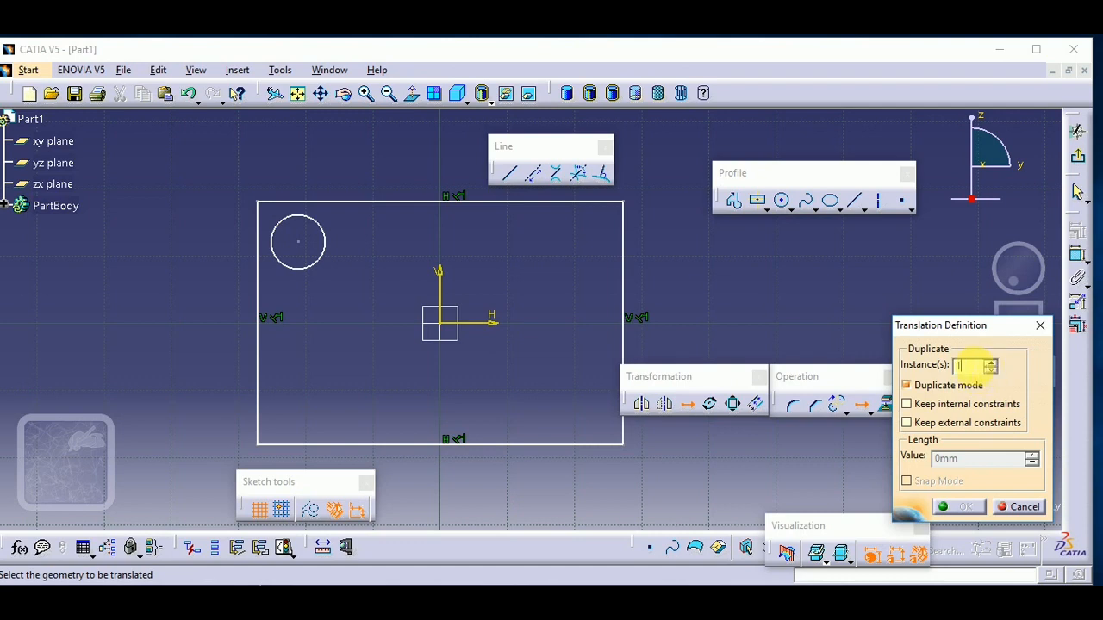
pyautogui.write('4')
pyautogui.click(333, 260)
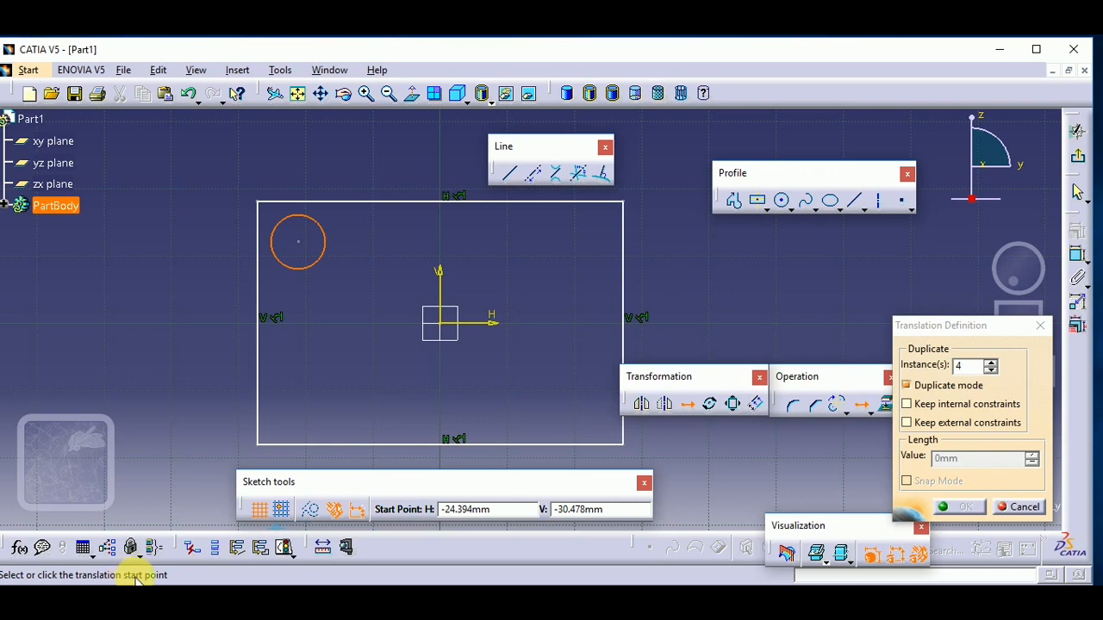
pyautogui.click(299, 242)
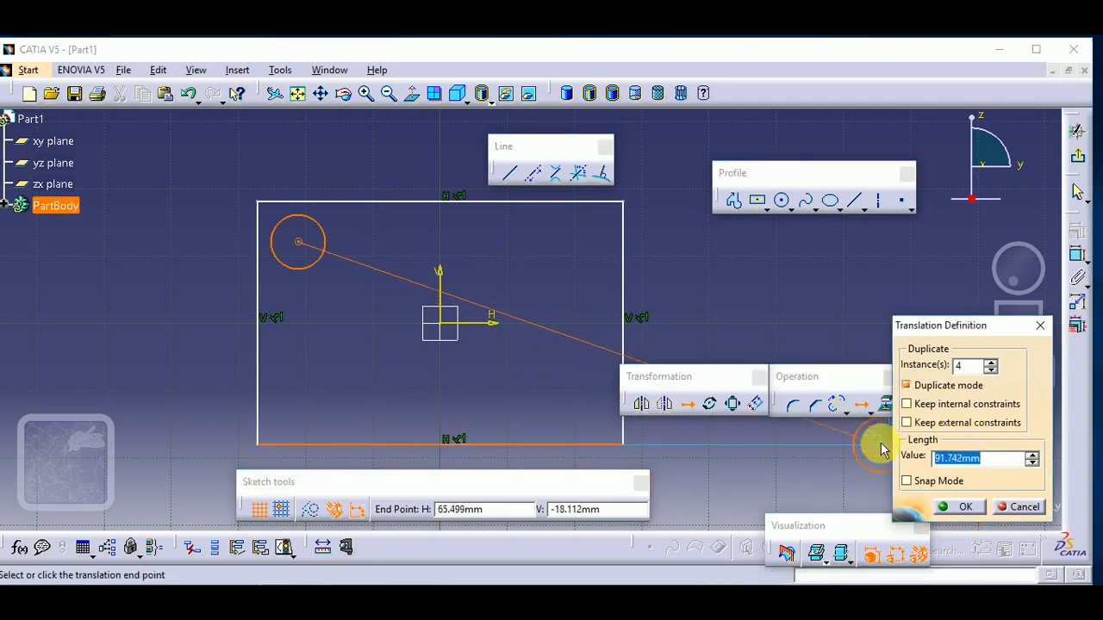
pyautogui.write('10')
pyautogui.press('Return')
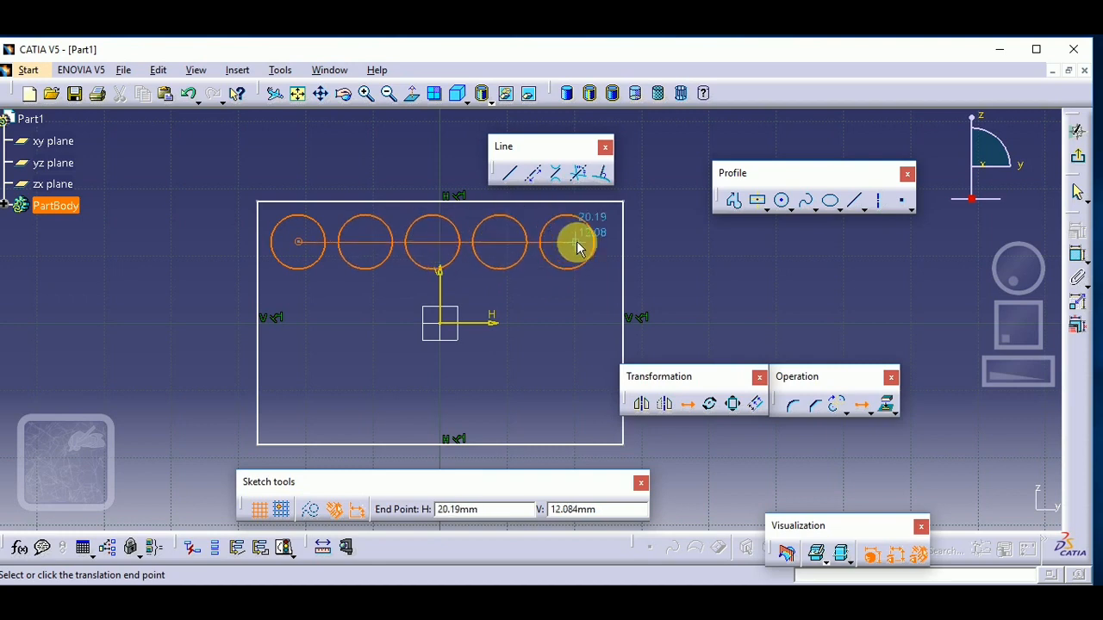
pyautogui.click(577, 247)
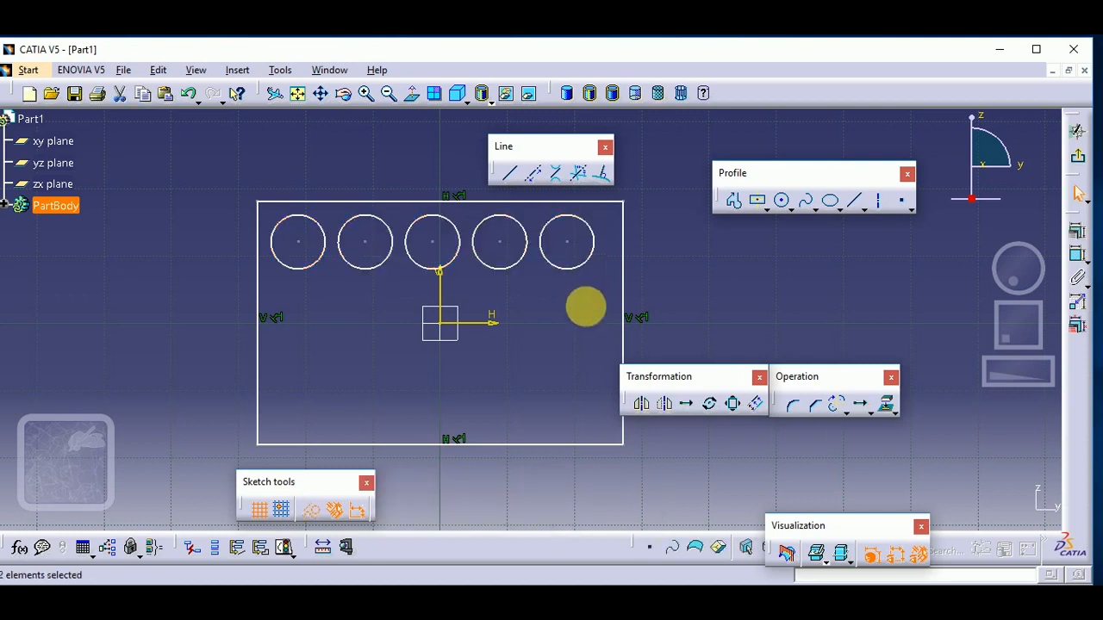
pyautogui.click(583, 339)
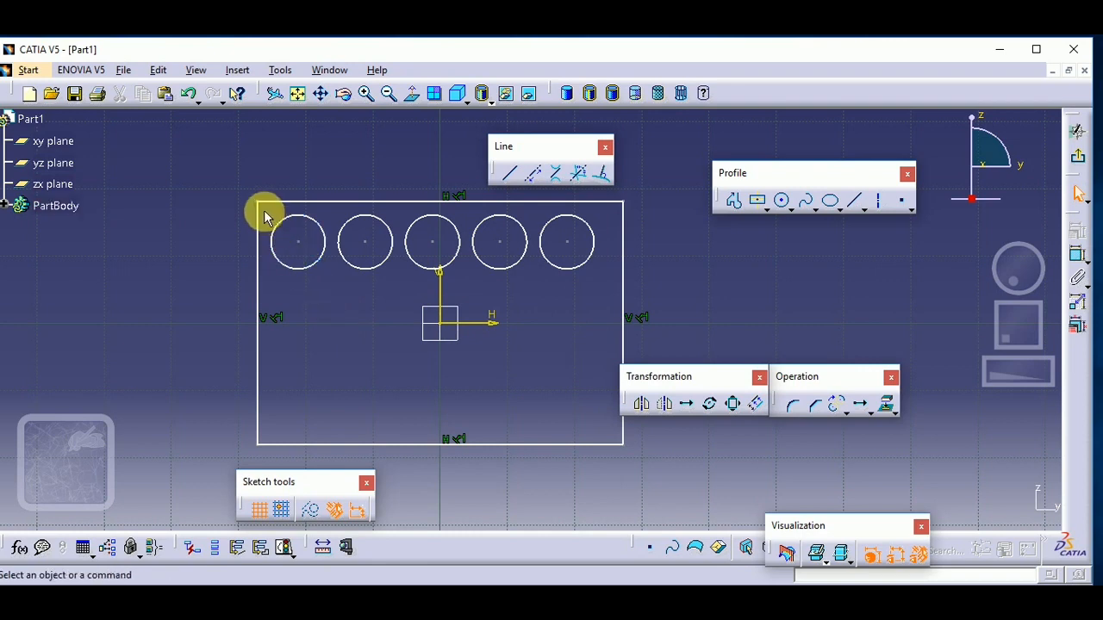
# - Translate the row of five circles vertically downward with 4 duplicate instances spaced about 10 mm apart
pyautogui.moveTo(263, 211)
pyautogui.mouseDown()
pyautogui.moveTo(374, 276)
pyautogui.moveTo(600, 291)
pyautogui.mouseUp()
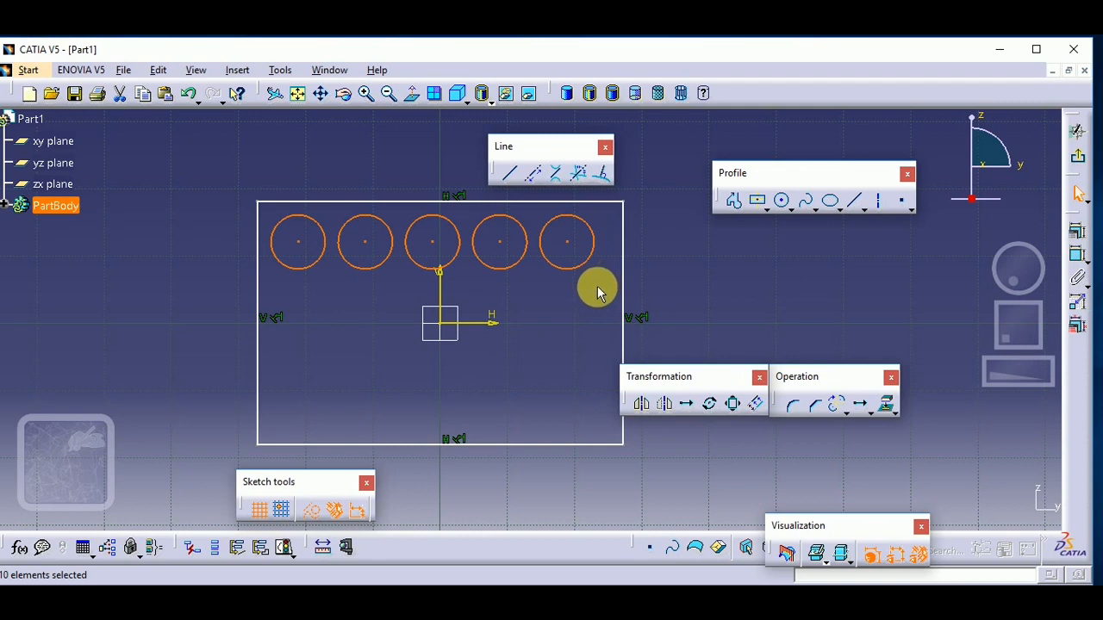
pyautogui.click(688, 405)
pyautogui.doubleClick(965, 366)
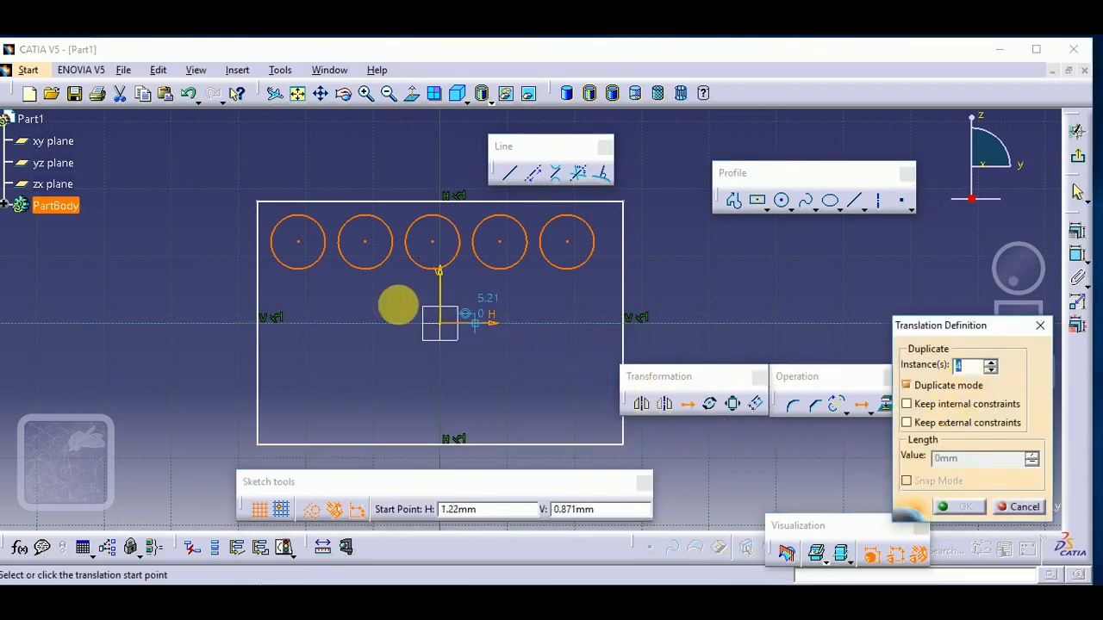
pyautogui.click(298, 243)
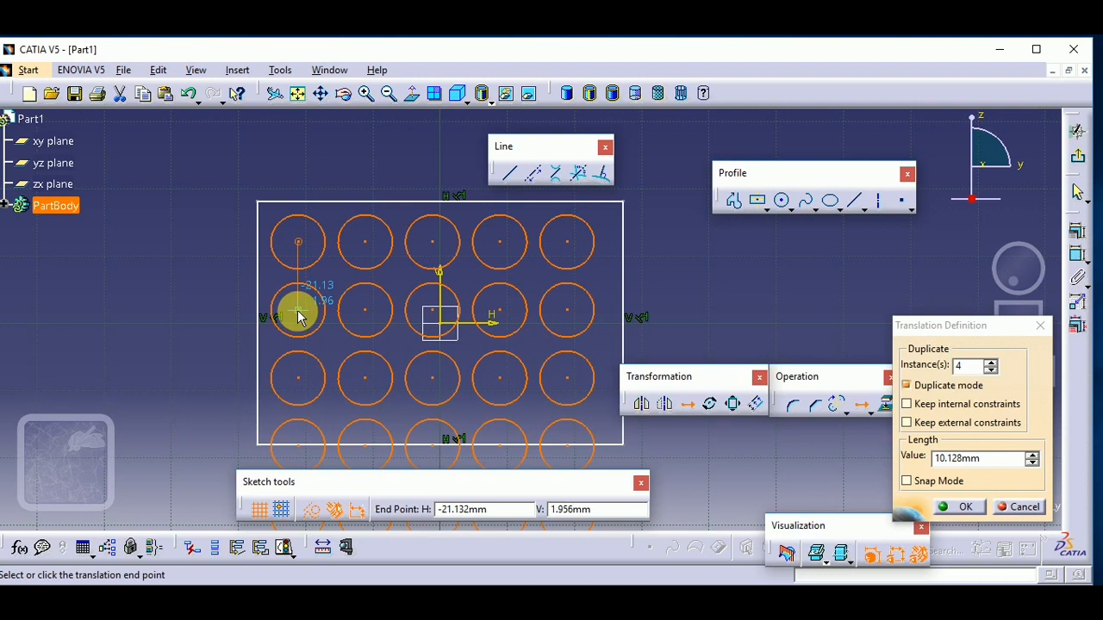
pyautogui.click(298, 319)
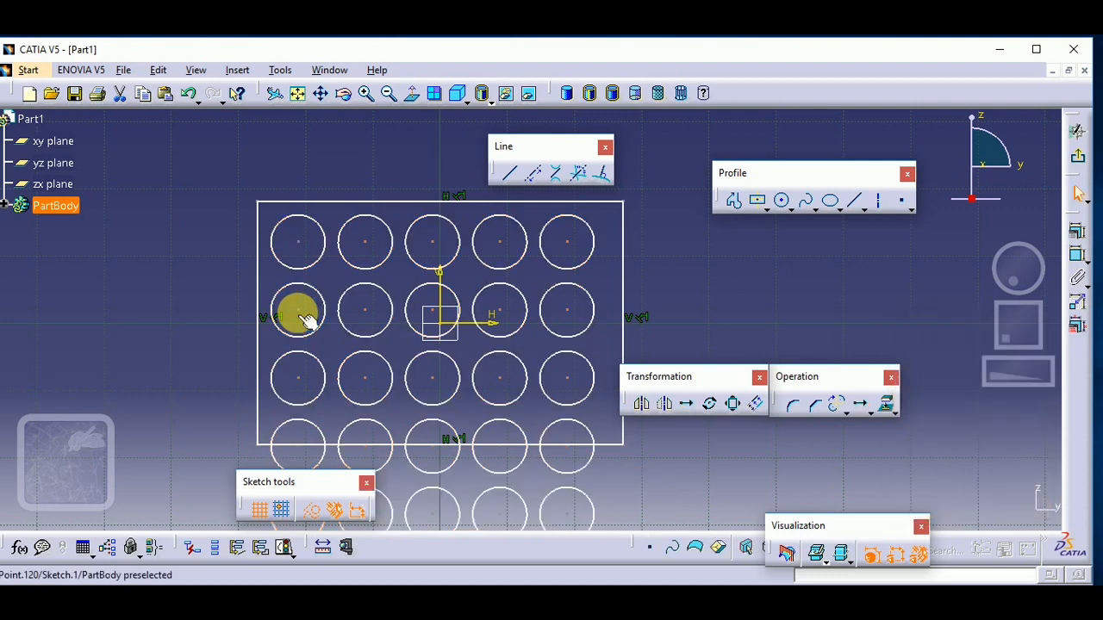
# - Draw a large circle to the right of the rectangle, centred on the horizontal axis at about H 102 mm
pyautogui.moveTo(308, 321)
pyautogui.mouseDown(button='middle')
pyautogui.moveTo(295, 247)
pyautogui.moveTo(295, 261)
pyautogui.moveTo(311, 257)
pyautogui.mouseUp(button='middle')
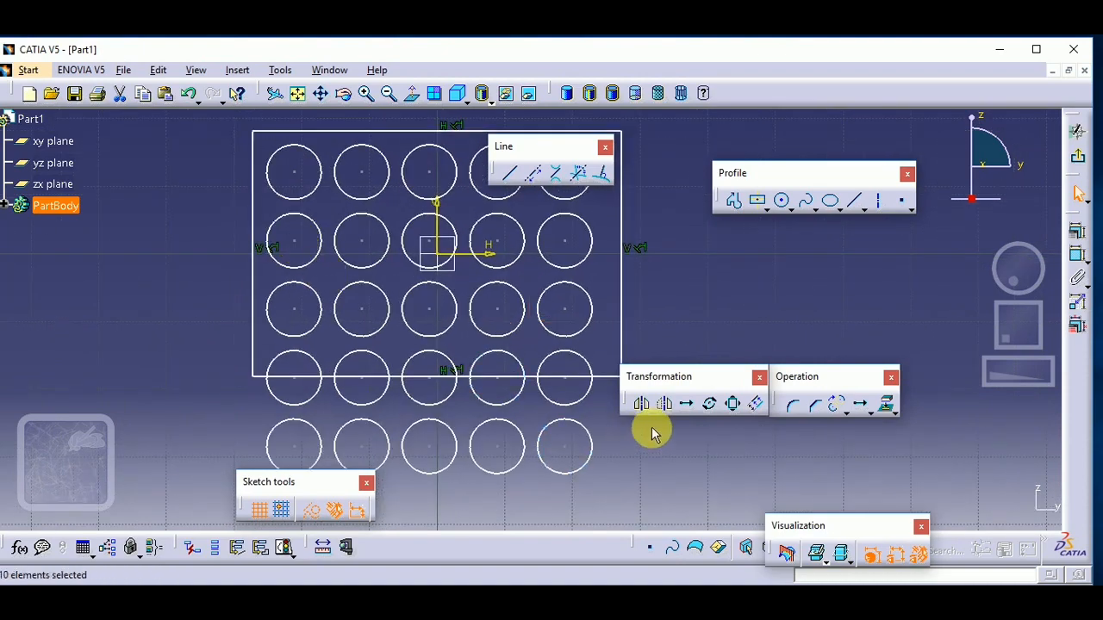
pyautogui.moveTo(460, 293)
pyautogui.mouseDown(button='middle')
pyautogui.moveTo(468, 327)
pyautogui.moveTo(463, 311)
pyautogui.moveTo(248, 347)
pyautogui.mouseUp(button='middle')
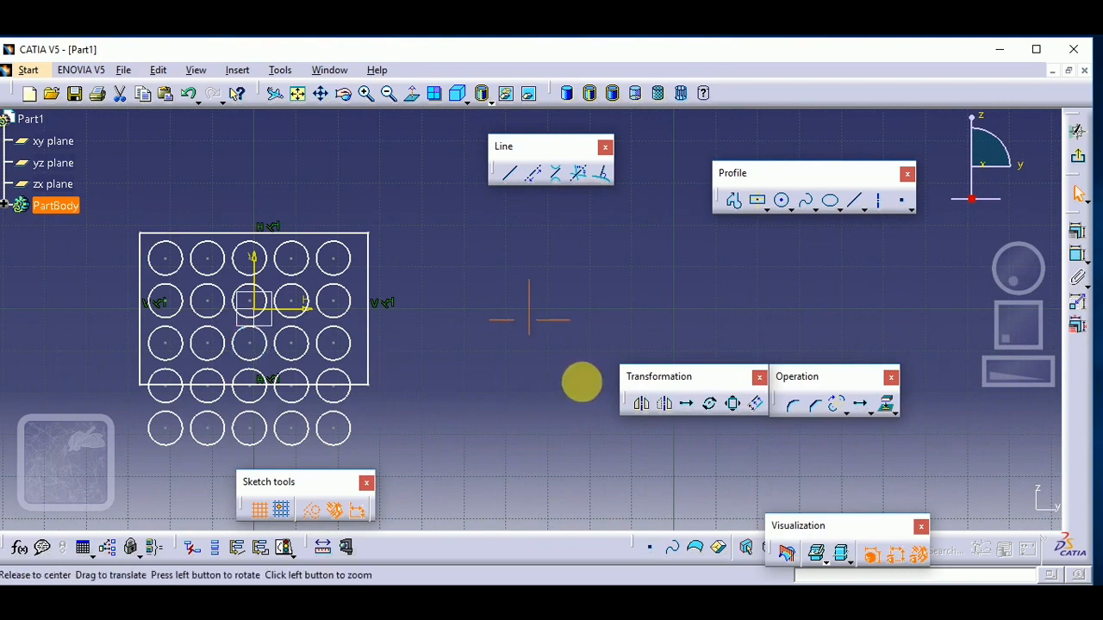
pyautogui.moveTo(581, 381); pyautogui.dragTo(347, 328, button='middle')
pyautogui.click(784, 207)
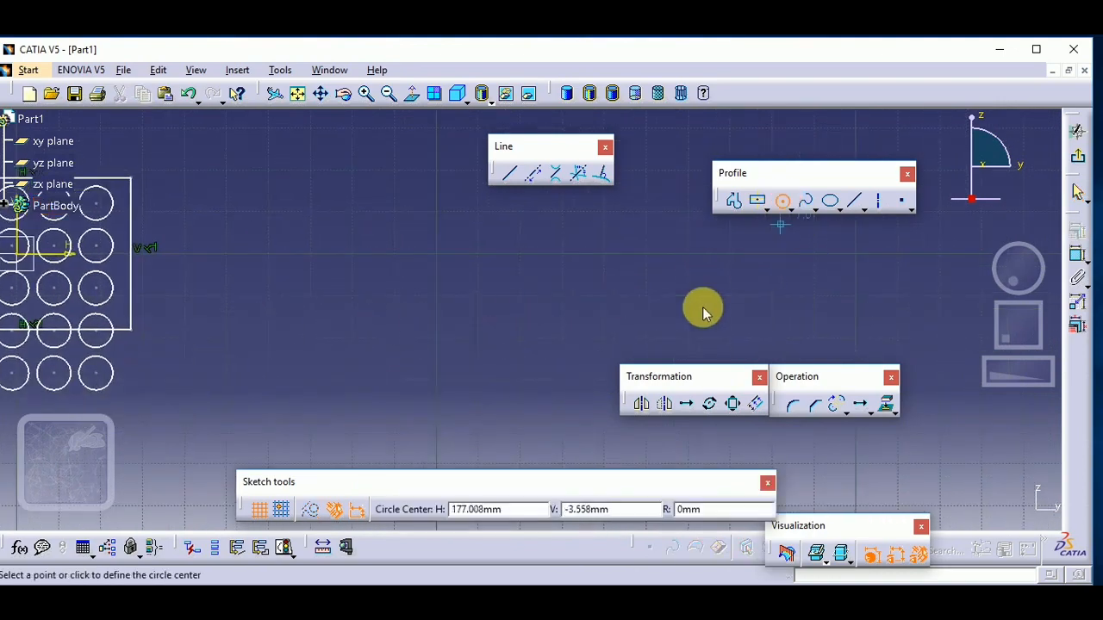
pyautogui.moveTo(423, 259)
pyautogui.mouseDown(button='middle')
pyautogui.moveTo(371, 310)
pyautogui.moveTo(377, 337)
pyautogui.mouseUp(button='middle')
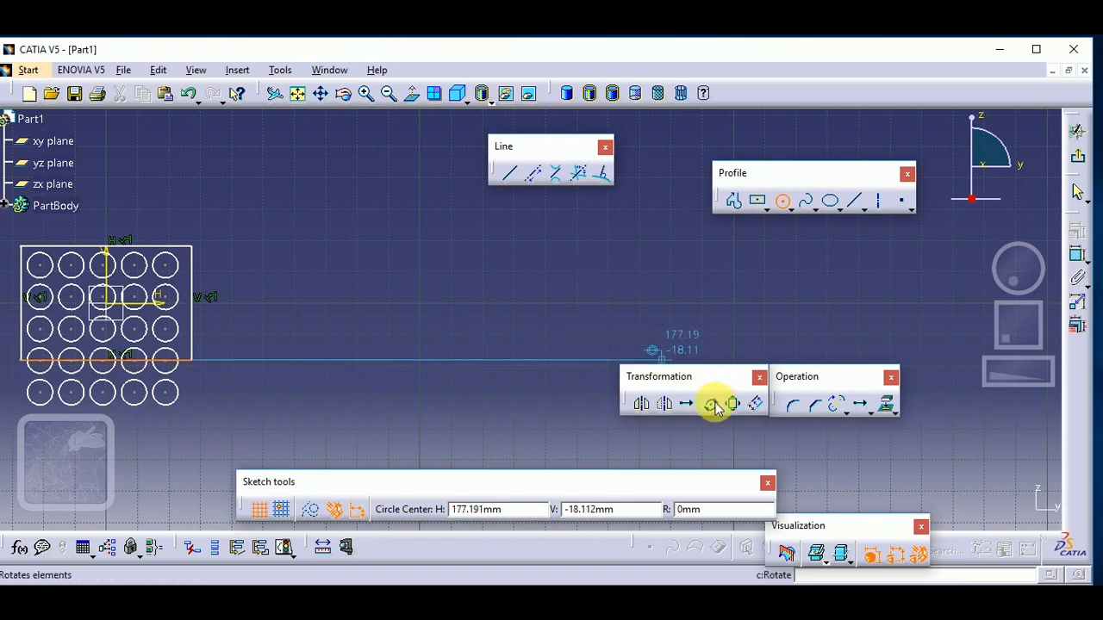
pyautogui.click(424, 303)
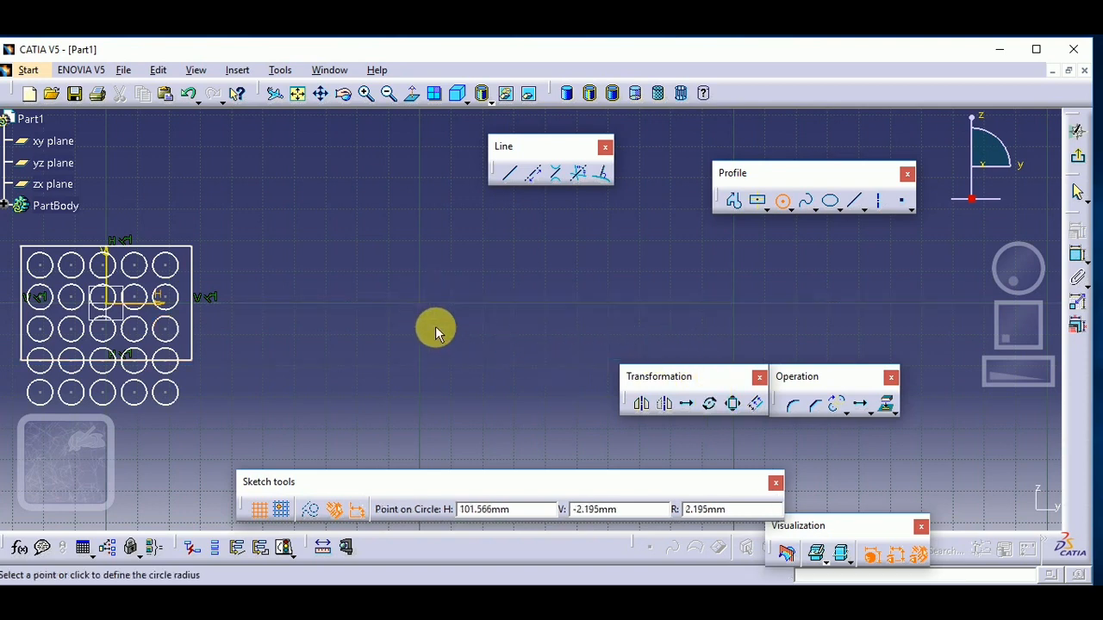
pyautogui.click(495, 431)
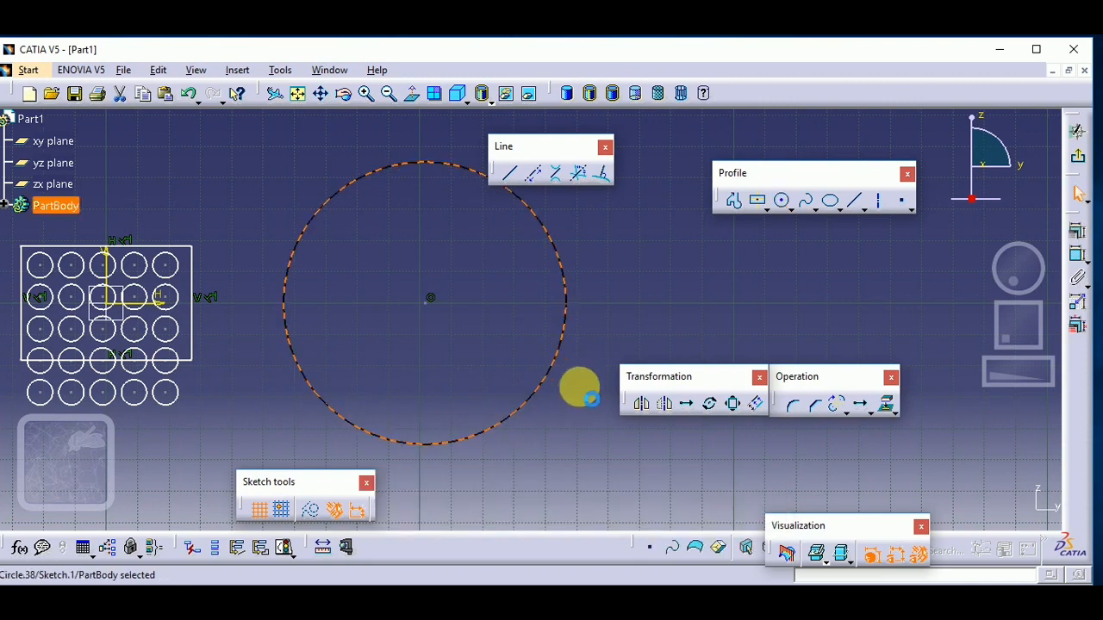
# - Draw a small circle inside the large circle, centred on the horizontal axis near its right edge
pyautogui.click(776, 222)
pyautogui.click(783, 204)
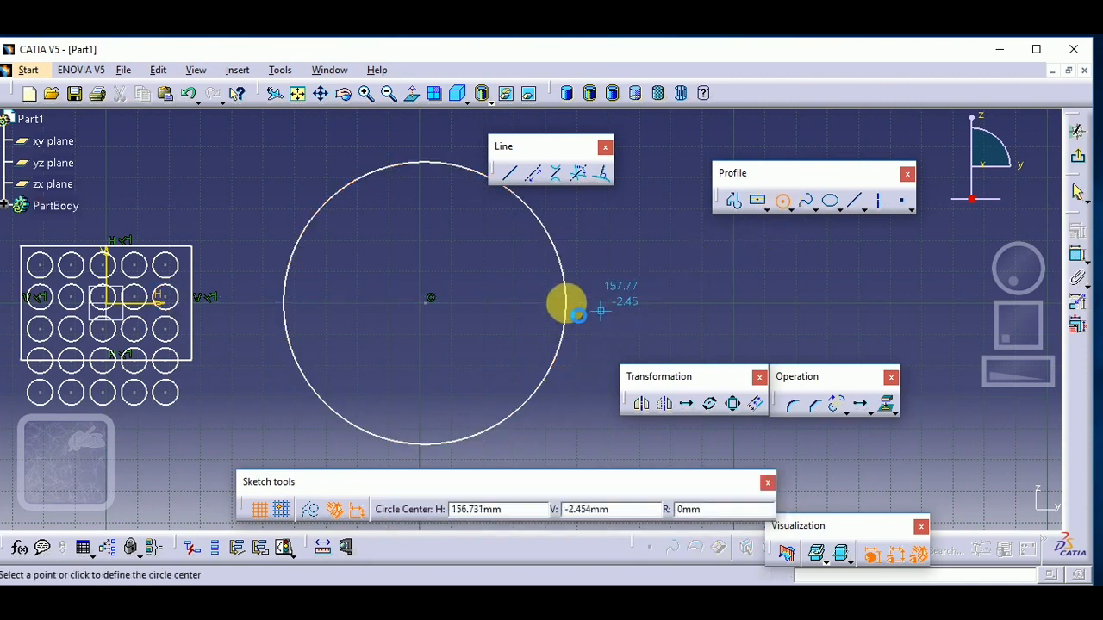
pyautogui.click(517, 302)
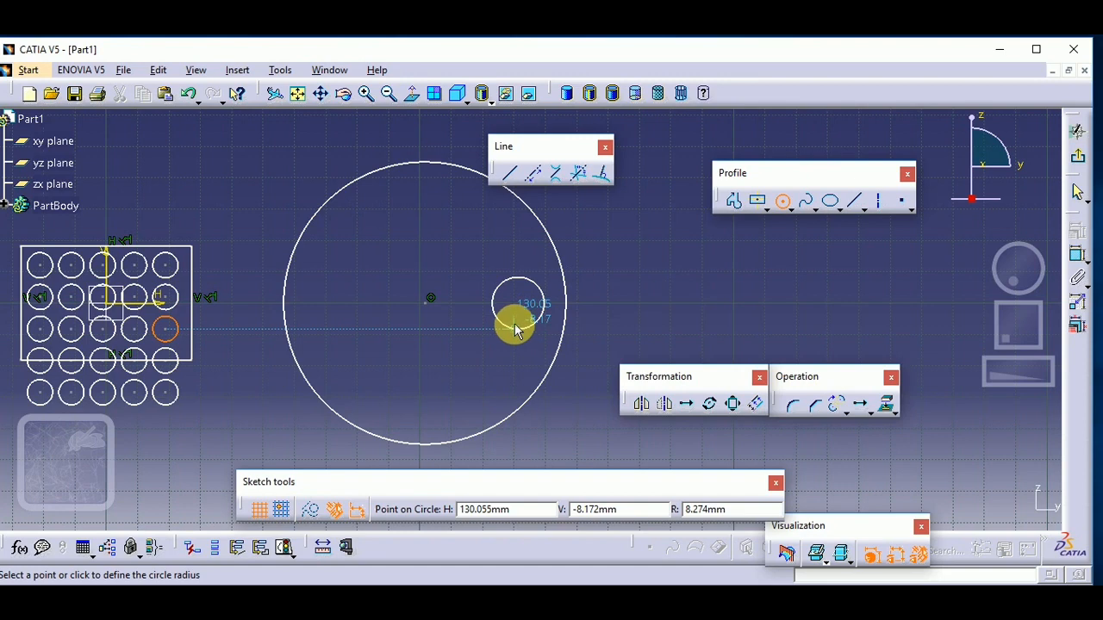
pyautogui.click(517, 320)
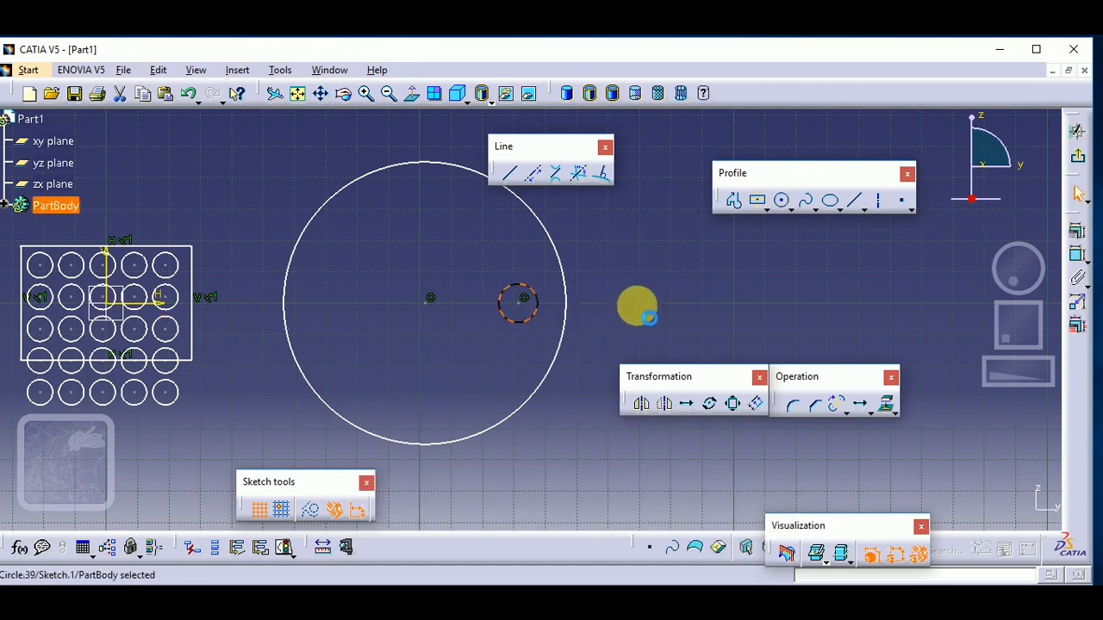
# - Rotate the small circle around the large circle's centre with 4 duplicate instances at a 50 deg angle
pyautogui.click(710, 403)
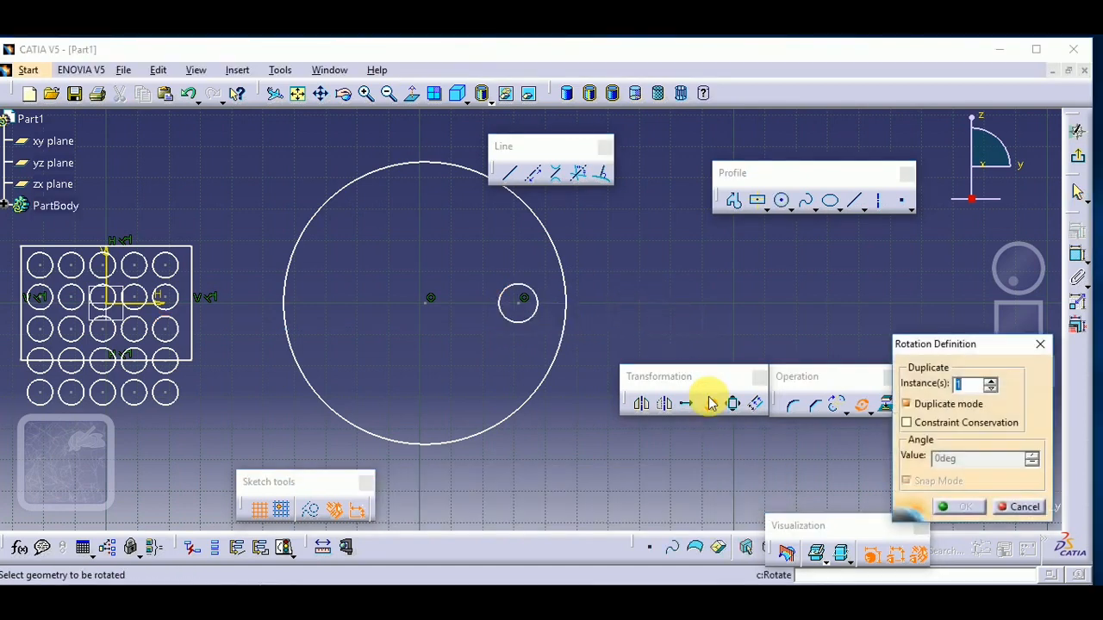
pyautogui.click(541, 321)
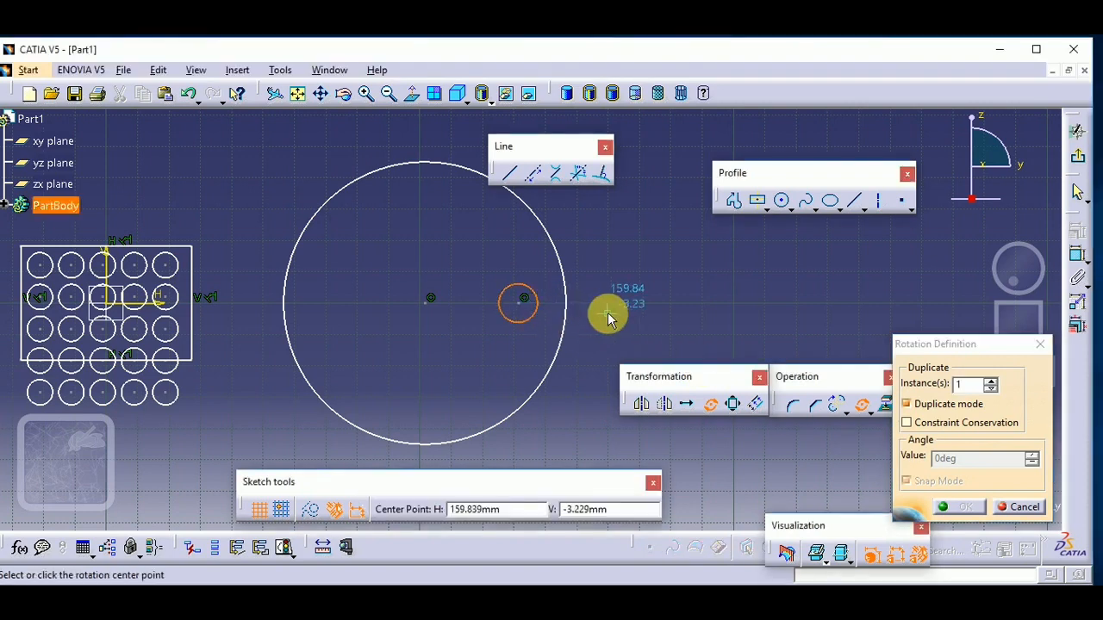
pyautogui.click(992, 382)
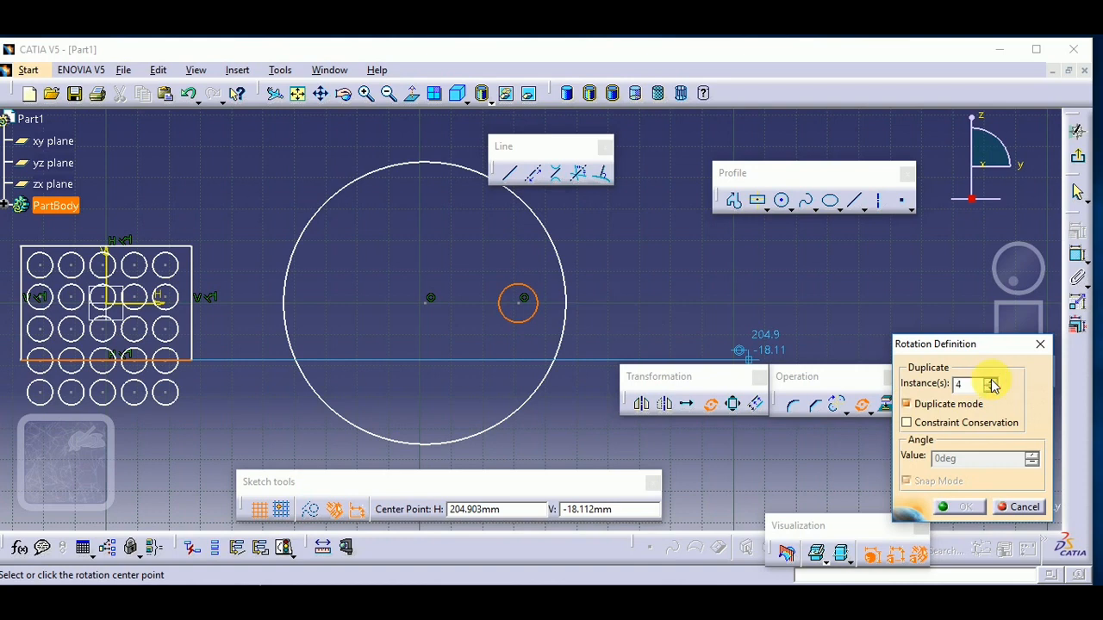
pyautogui.click(430, 297)
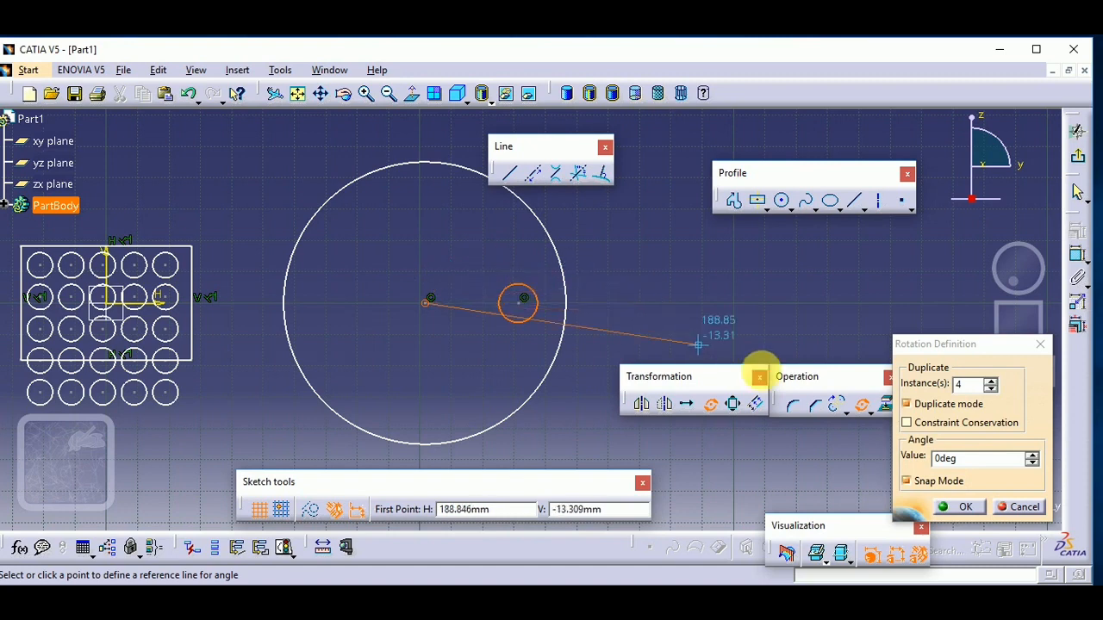
pyautogui.click(969, 462)
pyautogui.moveTo(971, 462); pyautogui.dragTo(861, 467)
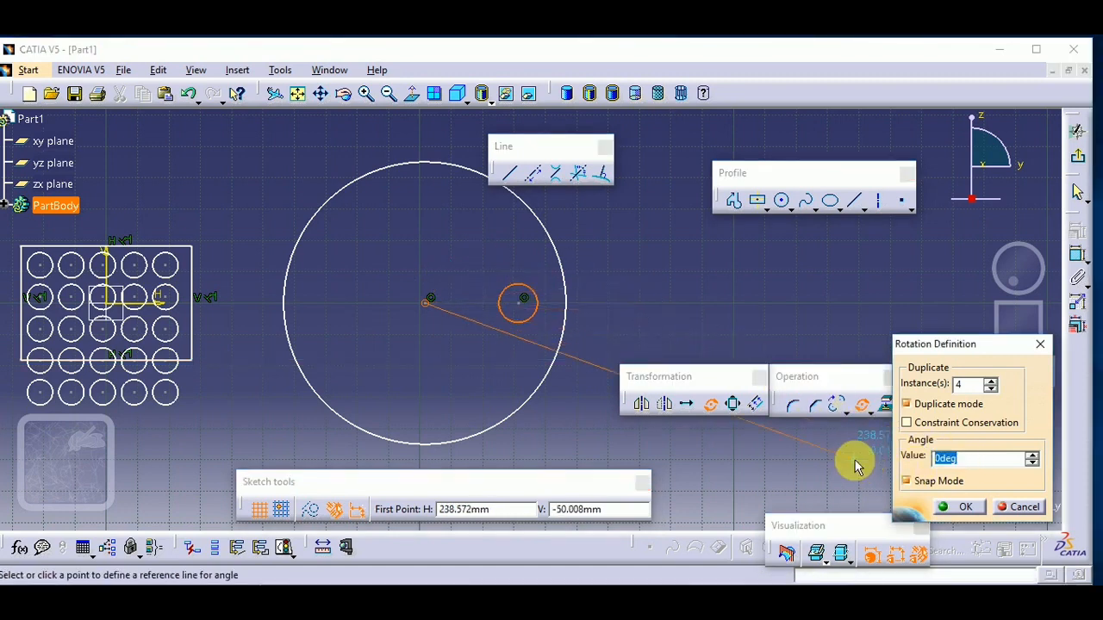
pyautogui.write('5')
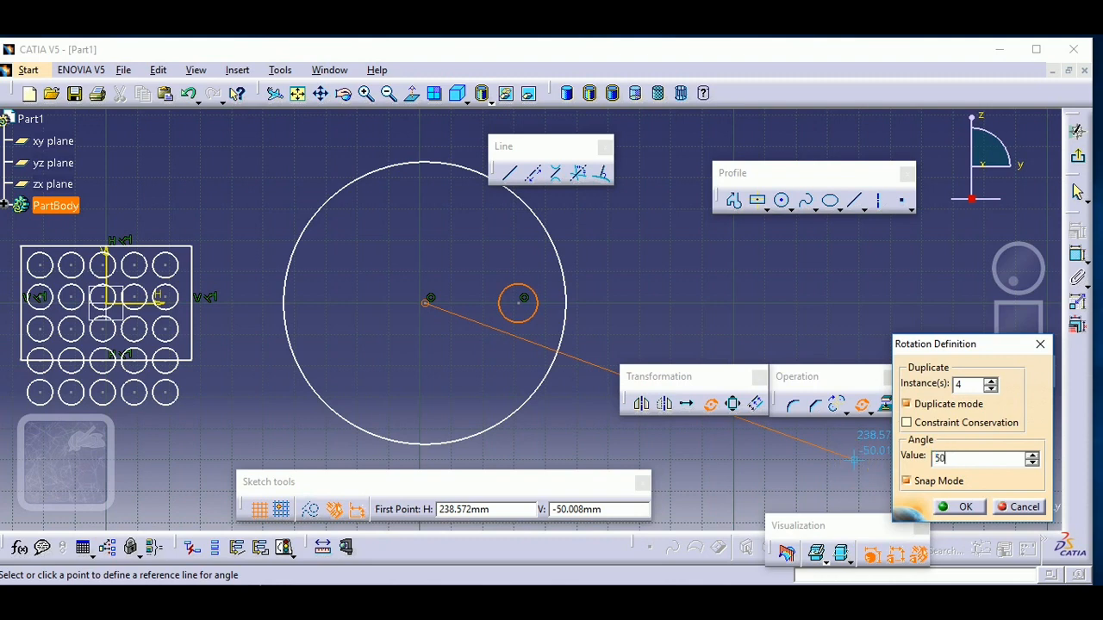
pyautogui.write('0')
pyautogui.press('Return')
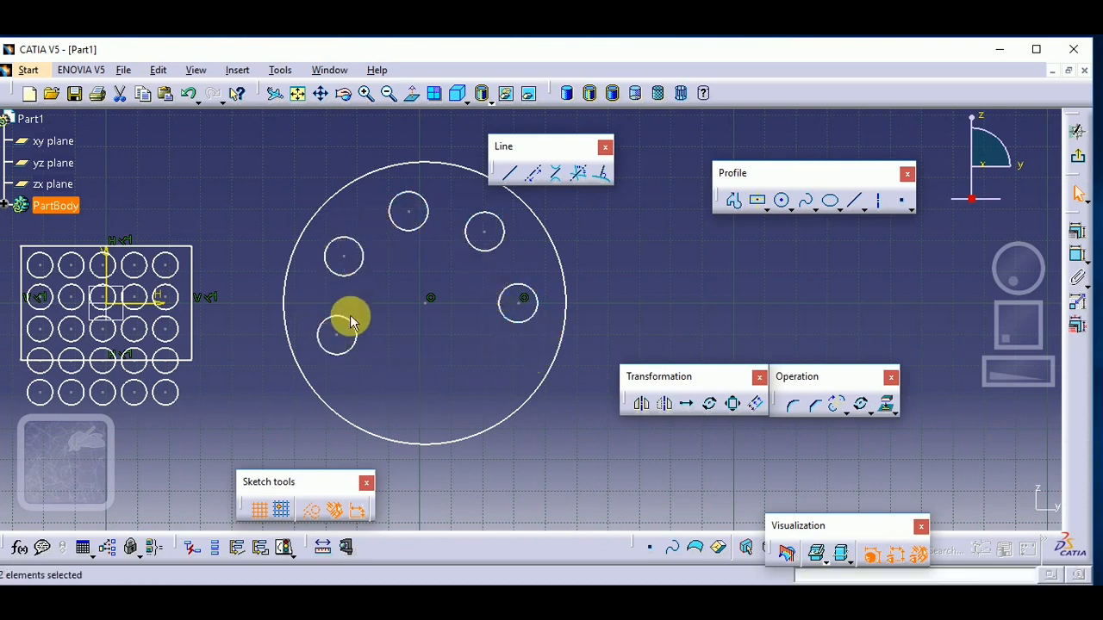
pyautogui.moveTo(397, 369)
pyautogui.mouseDown(button='middle')
pyautogui.moveTo(445, 345)
pyautogui.moveTo(465, 398)
pyautogui.mouseUp(button='middle')
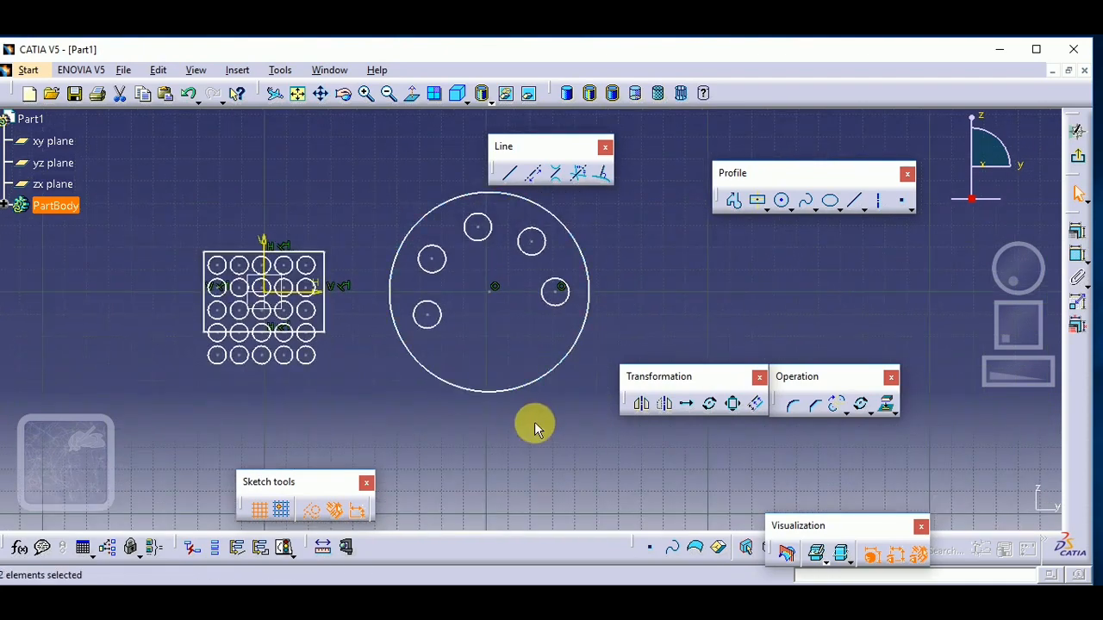
pyautogui.moveTo(531, 423)
pyautogui.mouseDown(button='middle')
pyautogui.moveTo(456, 394)
pyautogui.moveTo(457, 384)
pyautogui.mouseUp(button='middle')
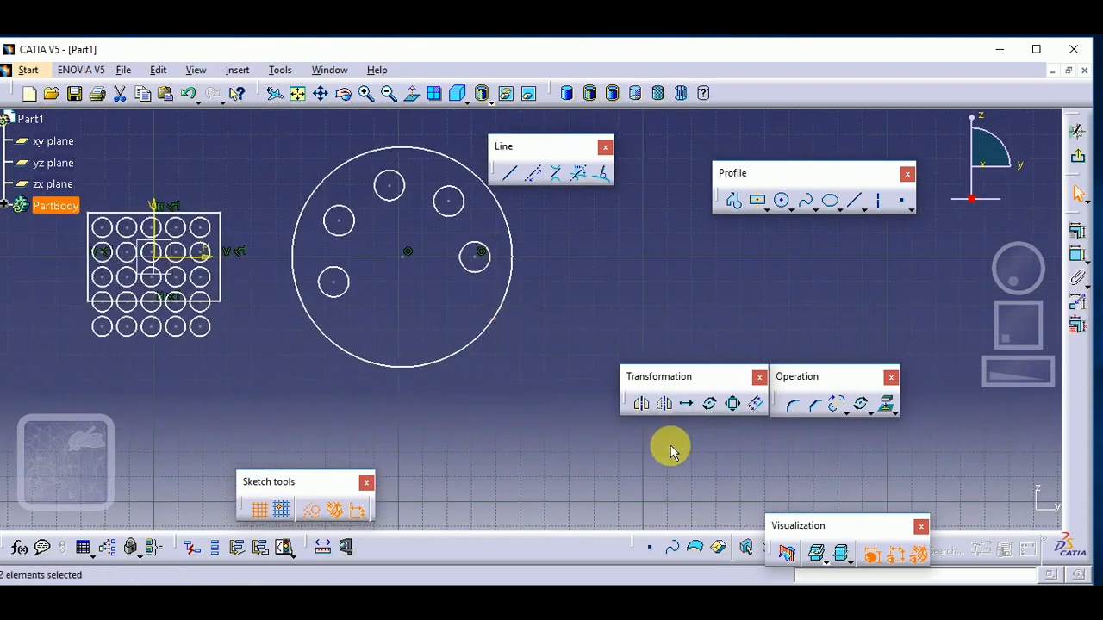
pyautogui.click(734, 405)
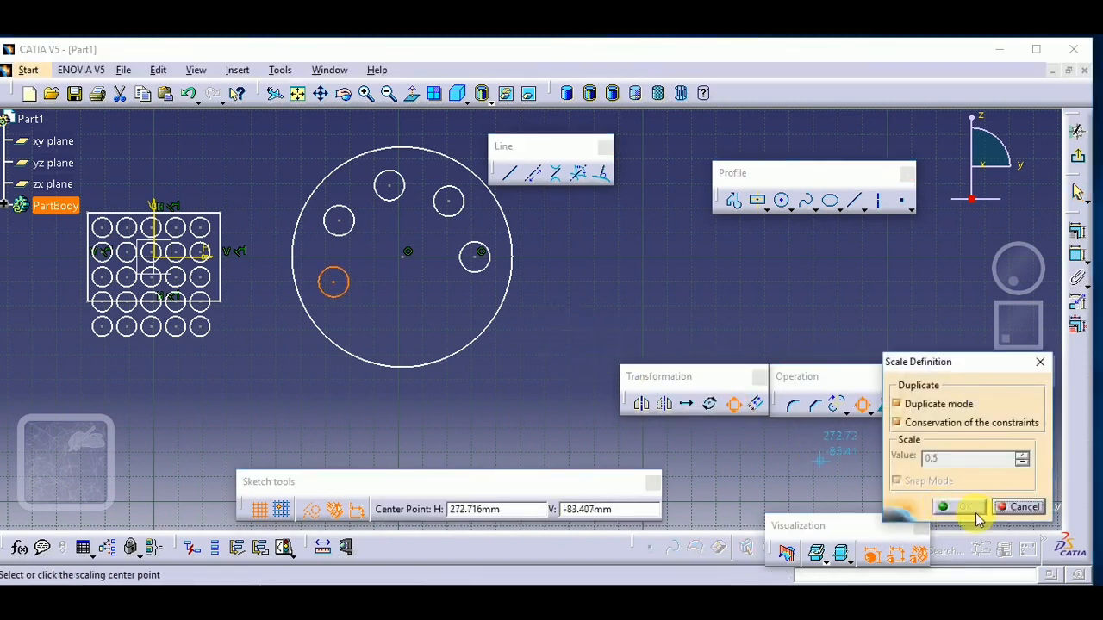
pyautogui.click(1020, 508)
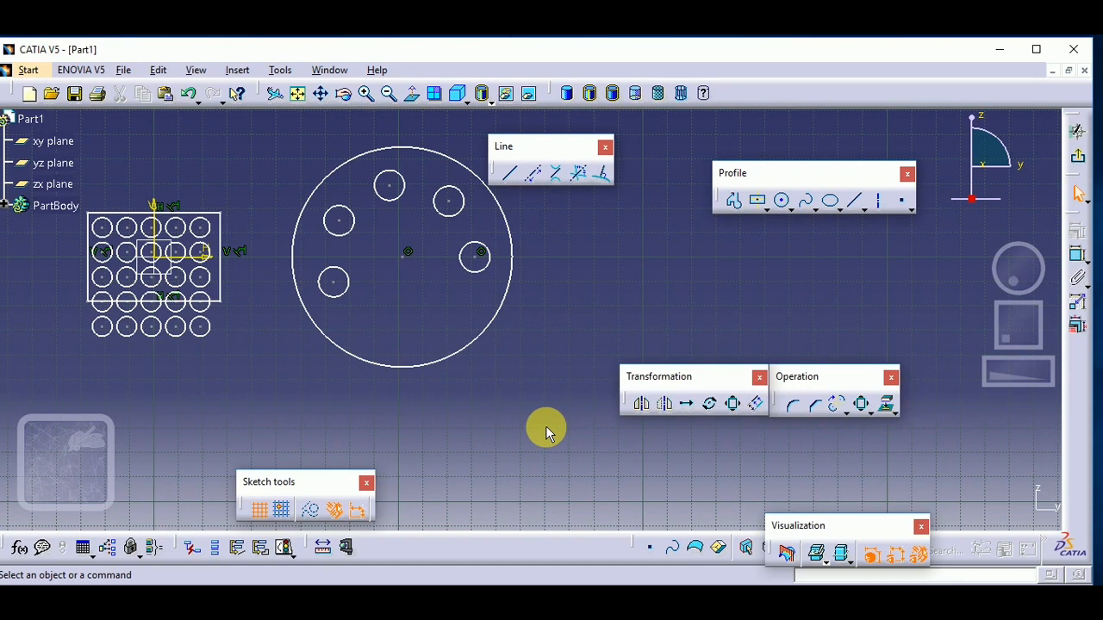
# - Scale the lower-left small circle inside the large circle about its own centre by a factor of 2, keeping the original as a duplicate
pyautogui.click(731, 407)
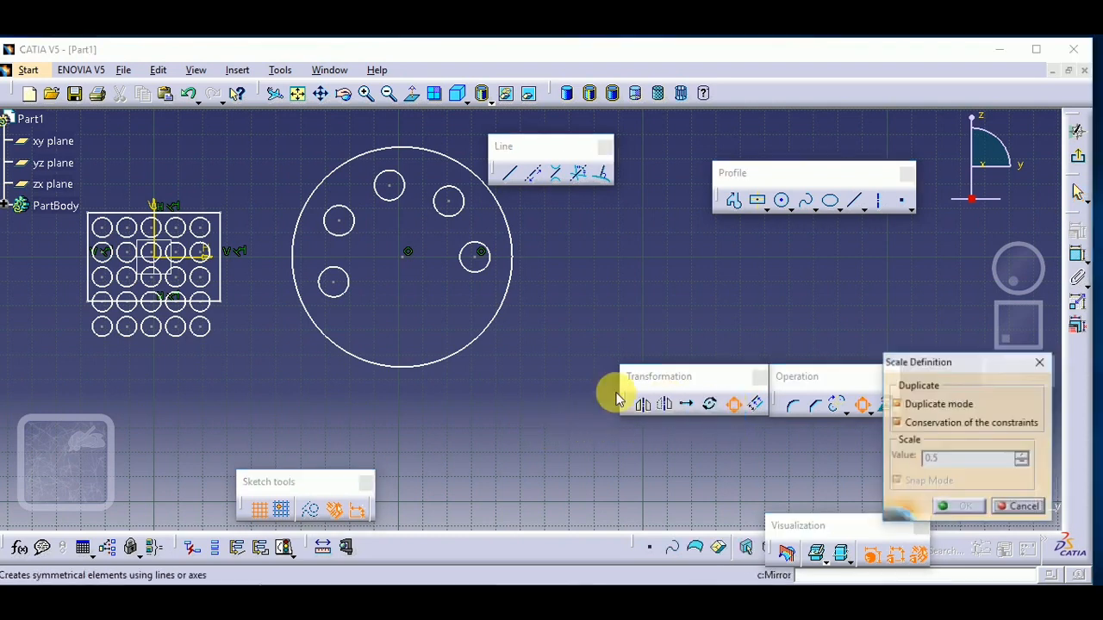
pyautogui.click(357, 293)
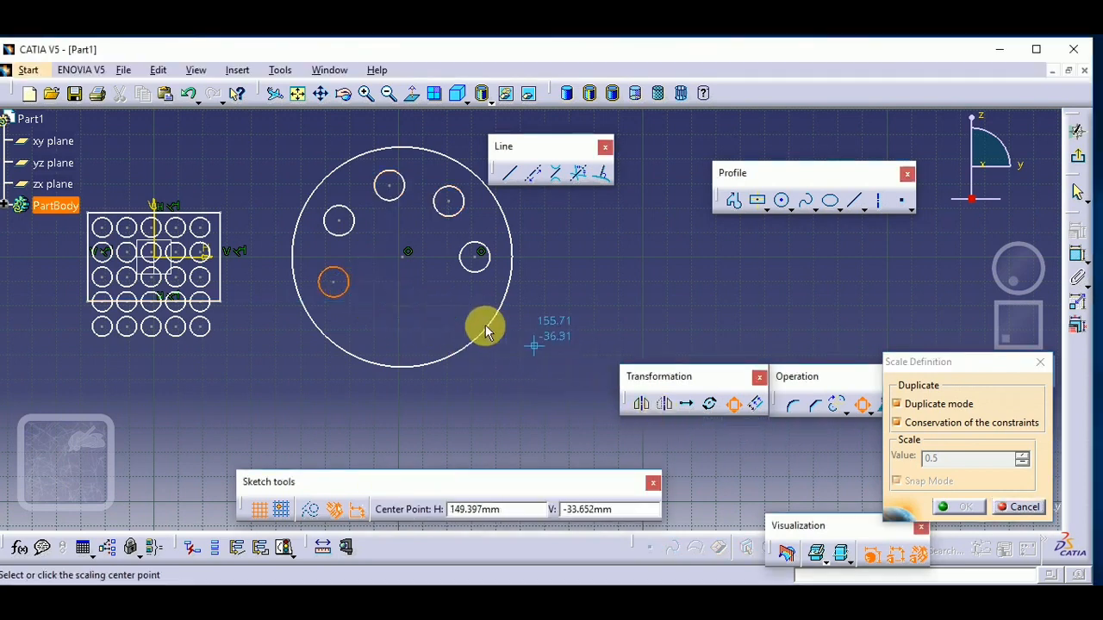
pyautogui.click(335, 284)
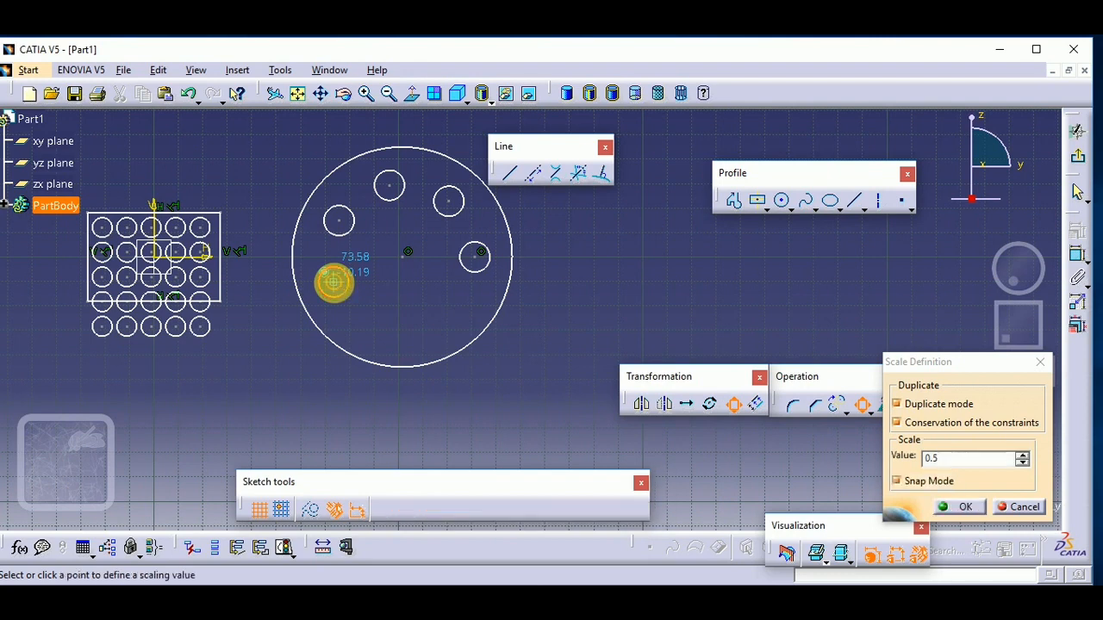
pyautogui.doubleClick(924, 457)
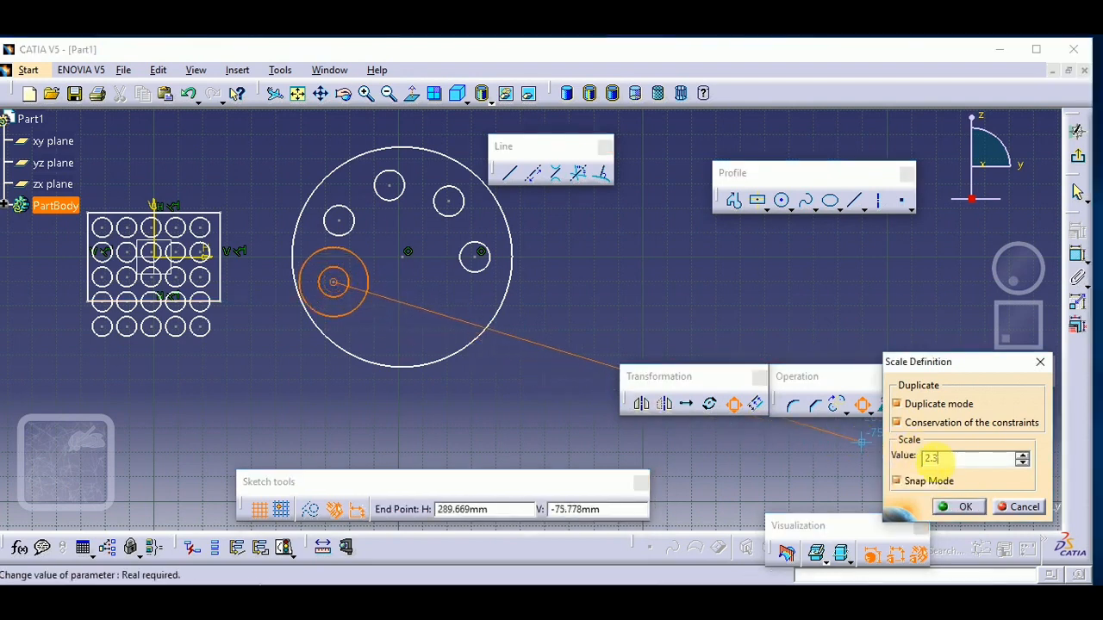
pyautogui.write('2')
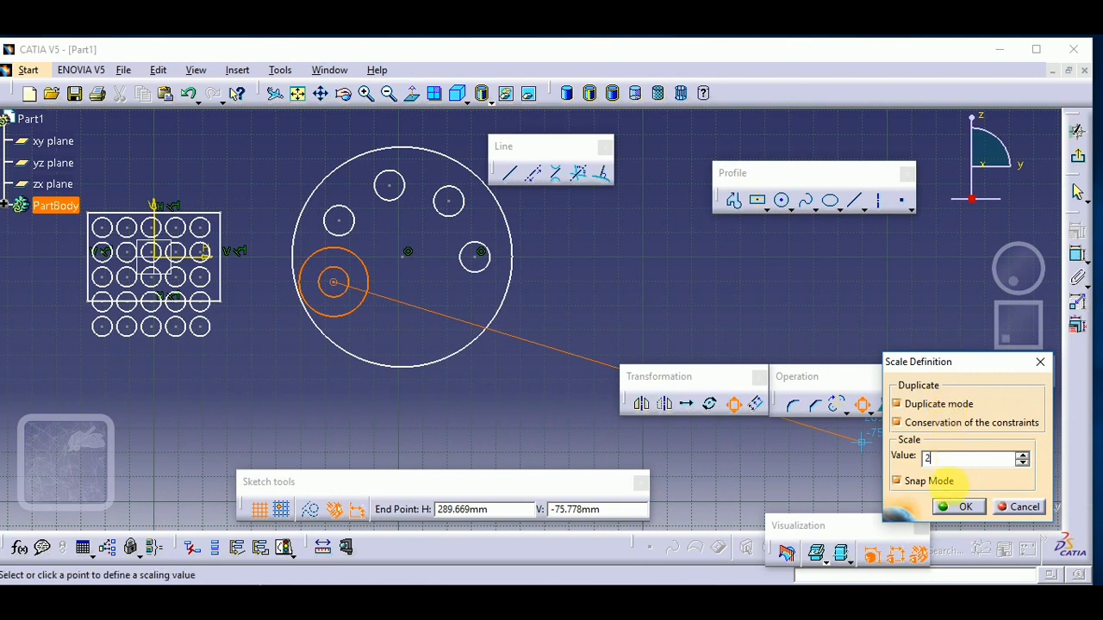
pyautogui.click(958, 507)
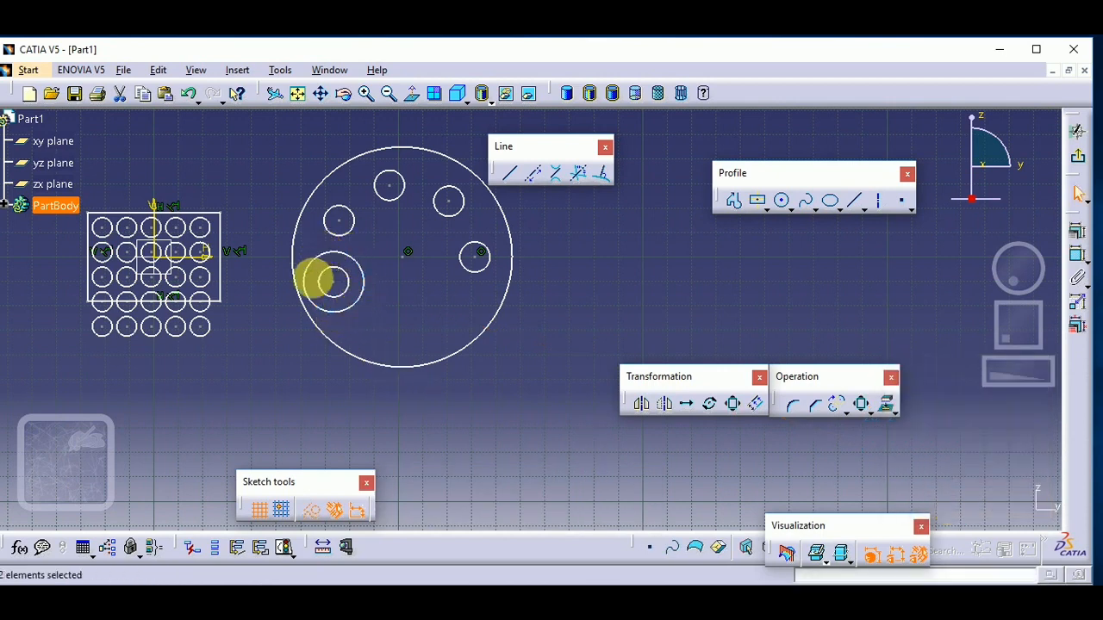
pyautogui.moveTo(382, 319)
pyautogui.mouseDown(button='middle')
pyautogui.moveTo(505, 322)
pyautogui.moveTo(517, 287)
pyautogui.moveTo(505, 253)
pyautogui.moveTo(421, 298)
pyautogui.moveTo(427, 319)
pyautogui.mouseUp(button='middle')
pyautogui.click(732, 403)
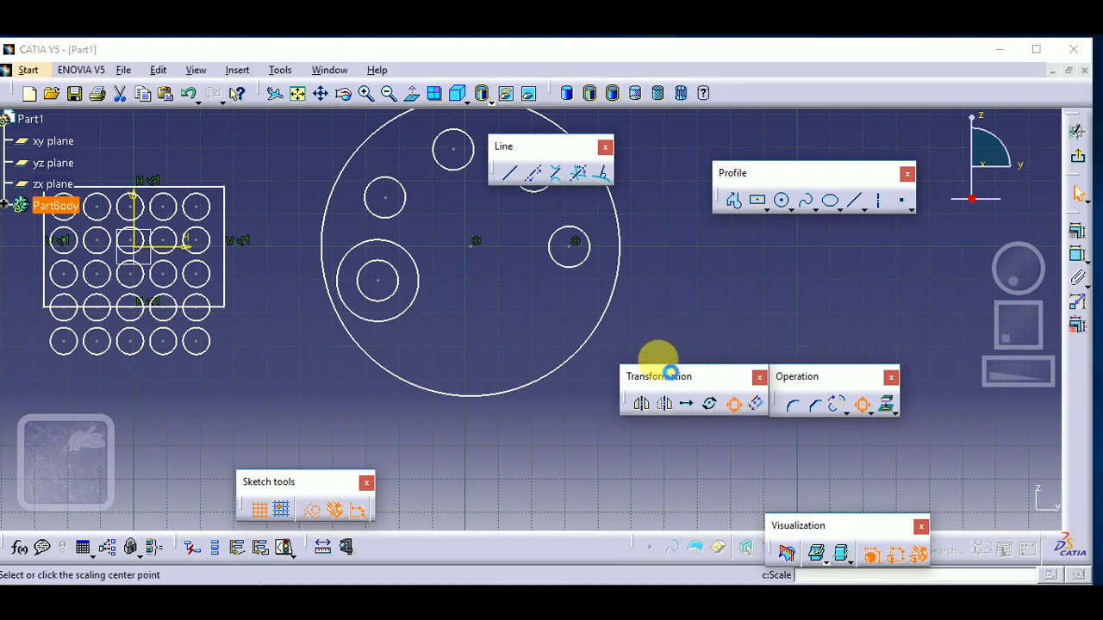
pyautogui.click(576, 269)
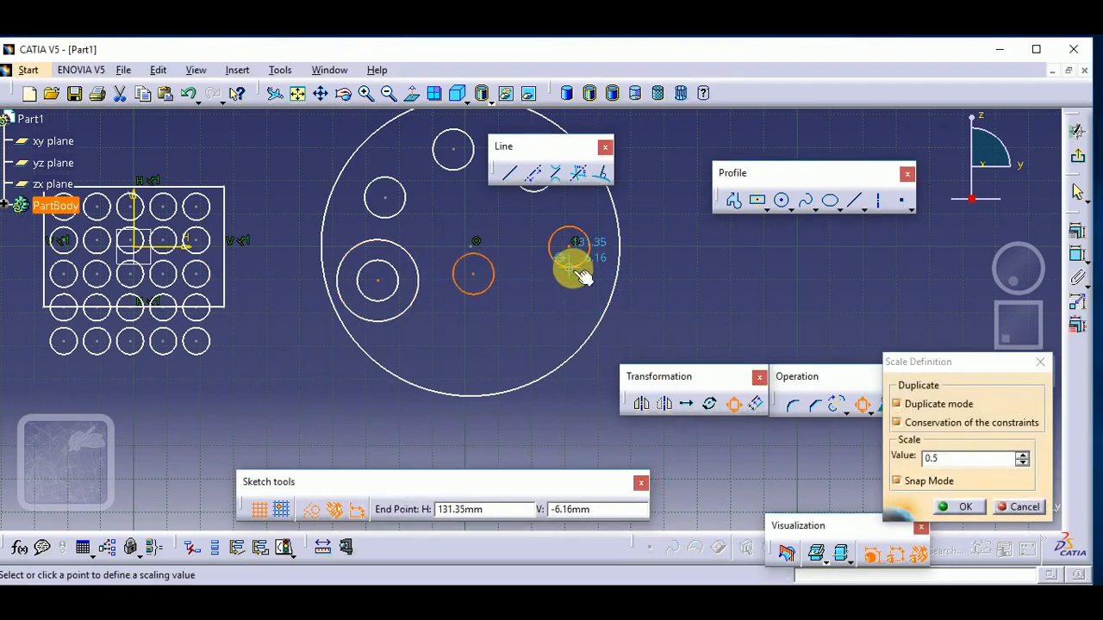
pyautogui.click(1007, 507)
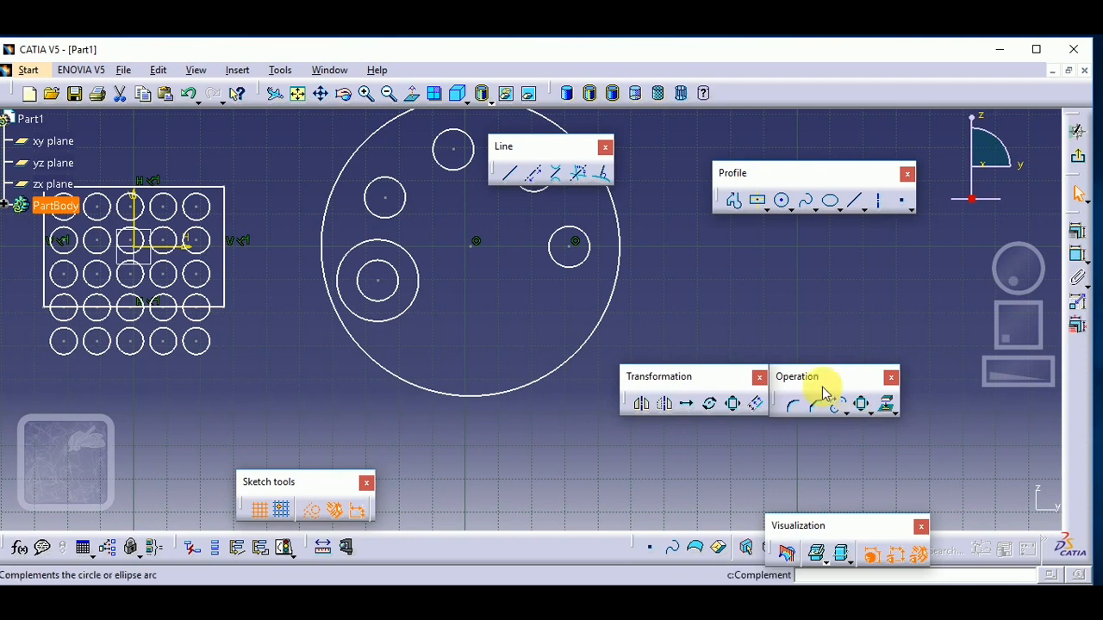
# - Scale the small circle on the horizontal axis about its own centre by a factor of 3 with duplicate mode off
pyautogui.click(730, 403)
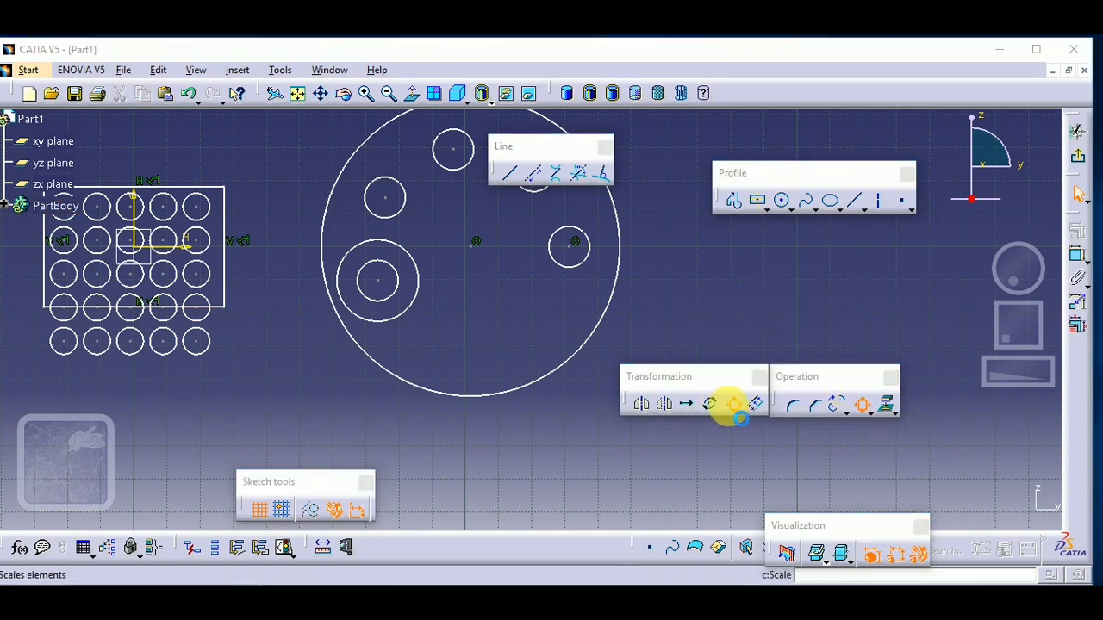
pyautogui.click(577, 269)
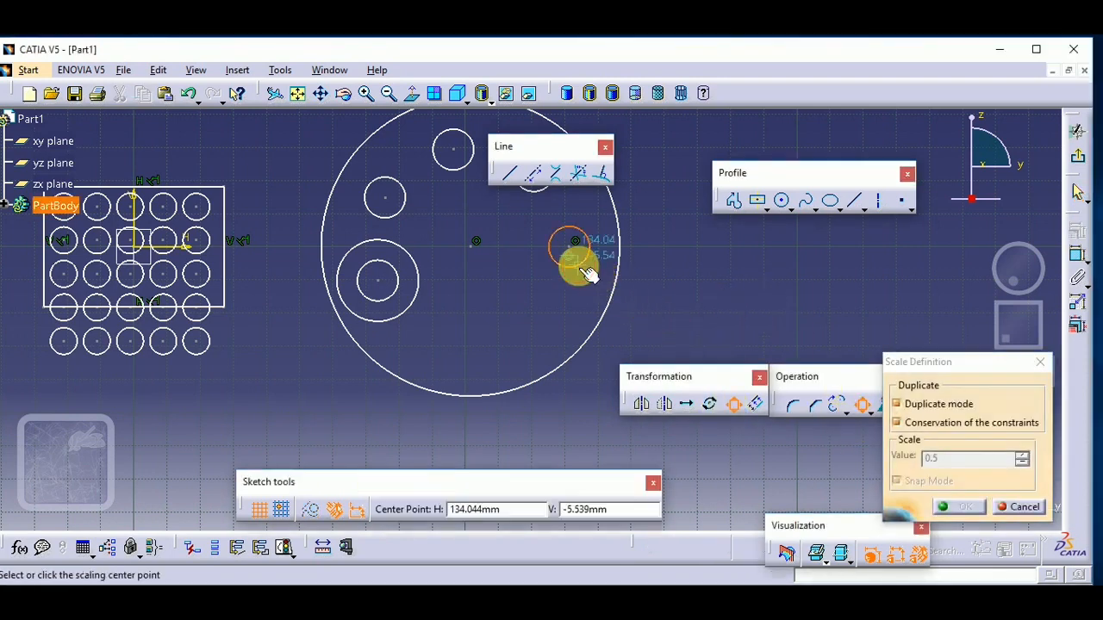
pyautogui.click(897, 404)
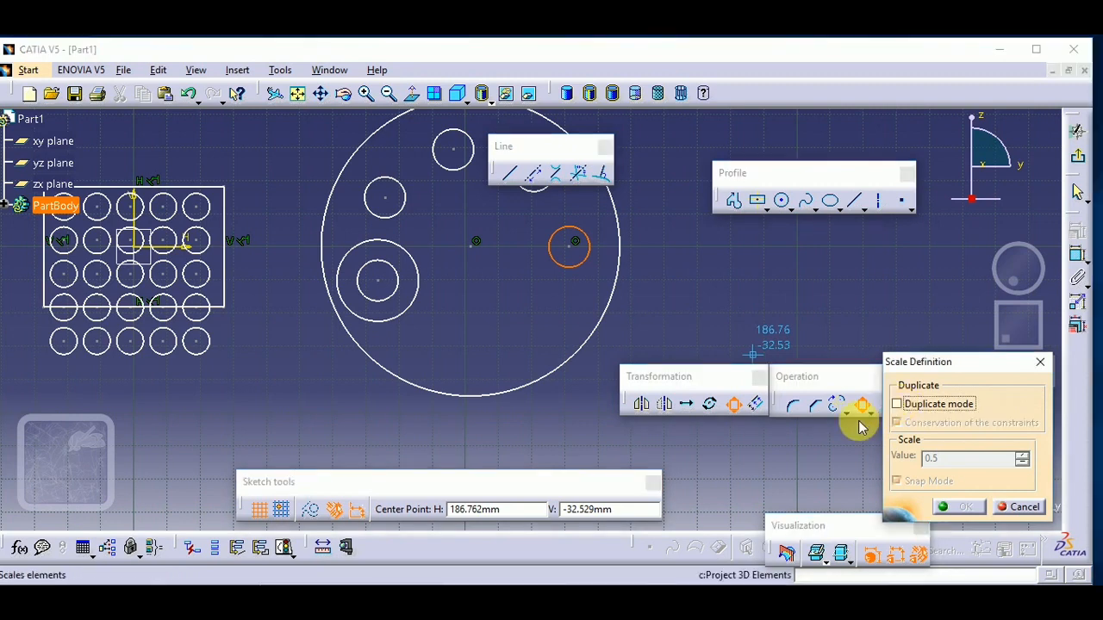
pyautogui.click(575, 250)
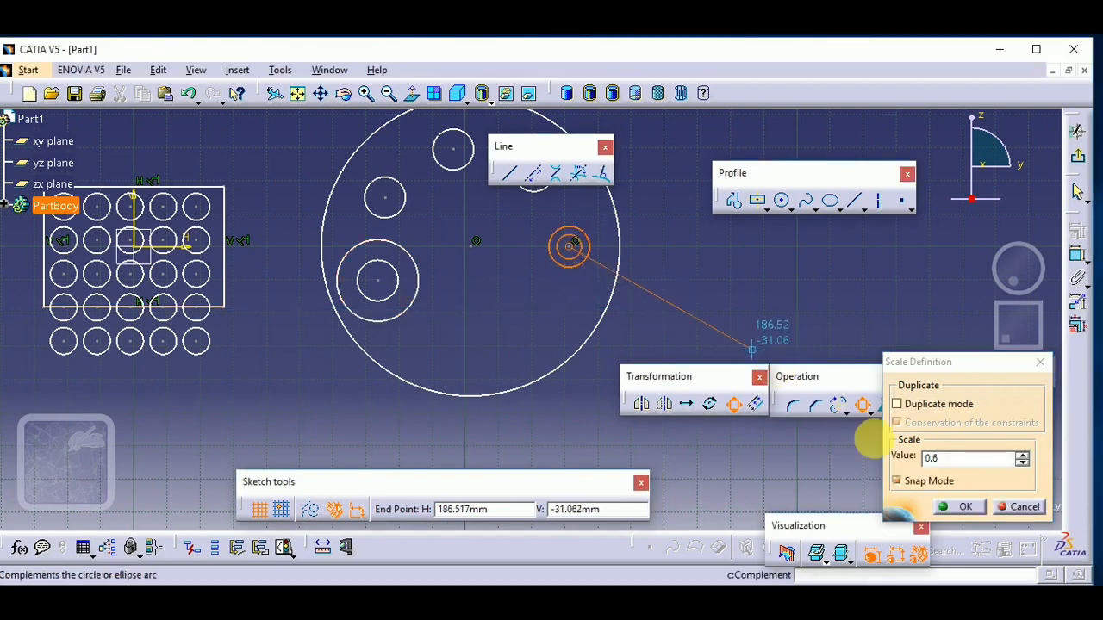
pyautogui.click(970, 461)
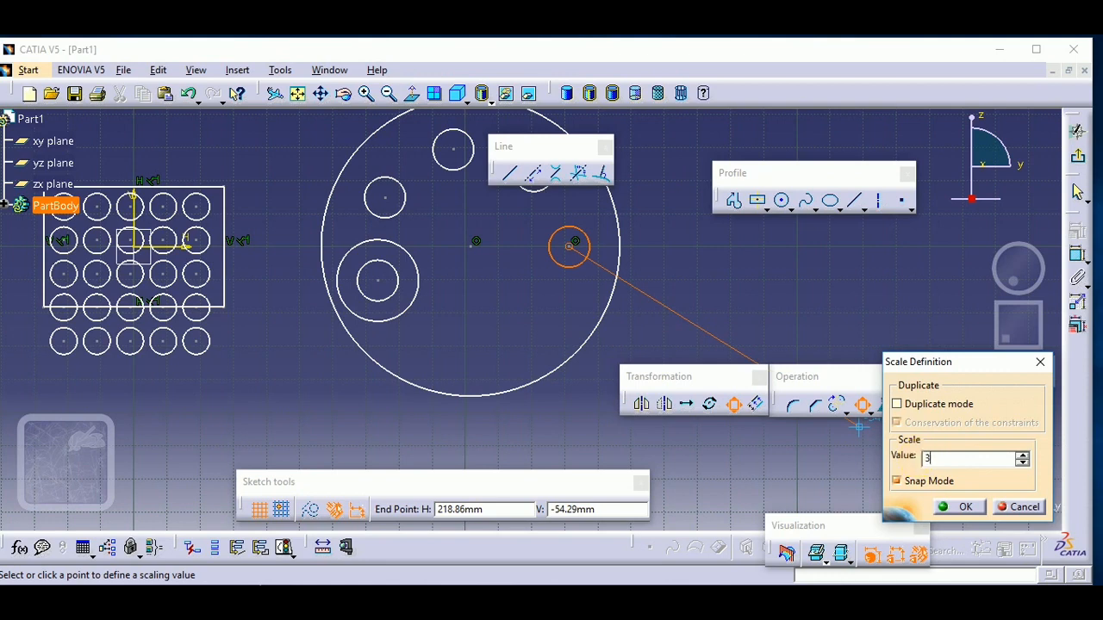
pyautogui.press('Return')
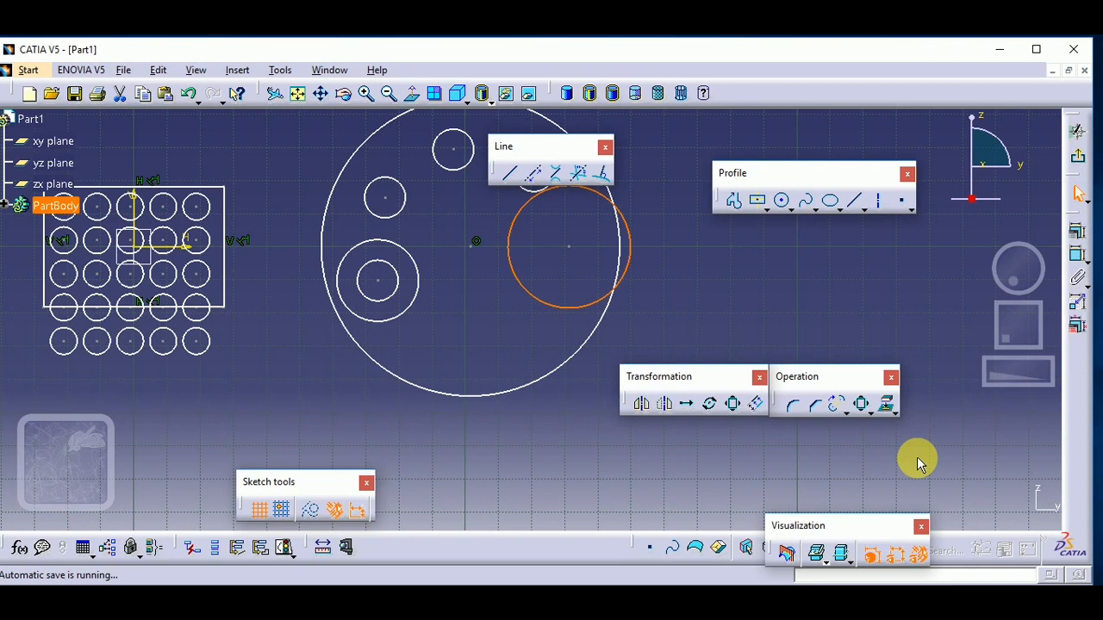
# - Draw a horizontal line to the right of the large circle, ending at about H 344 mm, V 36 mm
pyautogui.click(756, 405)
pyautogui.moveTo(554, 307)
pyautogui.mouseDown(button='middle')
pyautogui.moveTo(575, 419)
pyautogui.moveTo(435, 372)
pyautogui.mouseUp(button='middle')
pyautogui.moveTo(472, 408); pyautogui.dragTo(231, 363, button='middle')
pyautogui.click(514, 172)
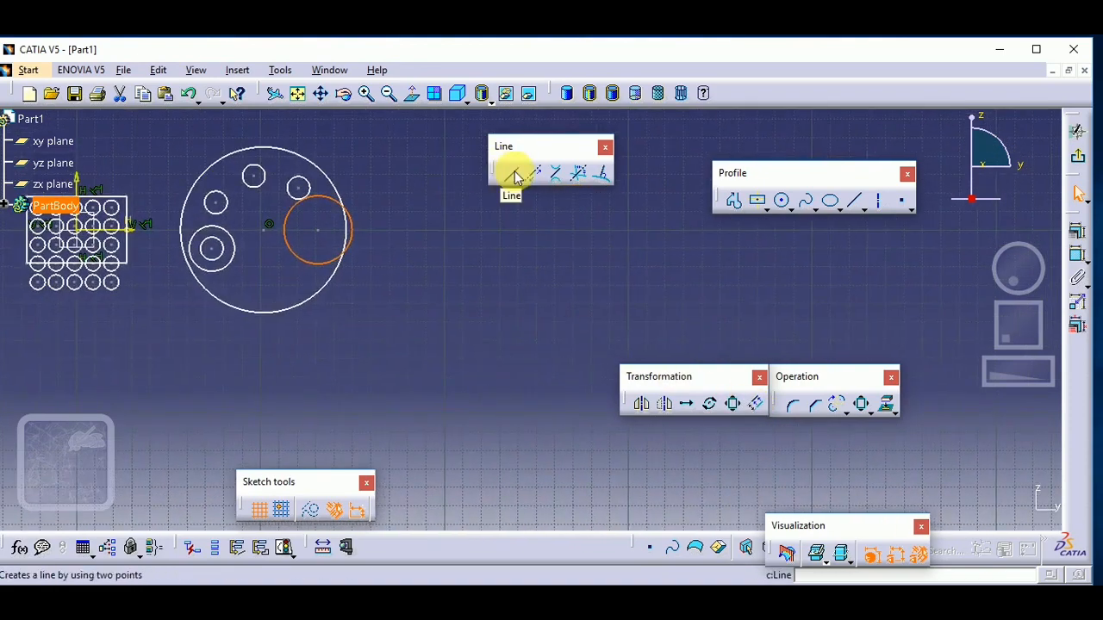
pyautogui.click(514, 176)
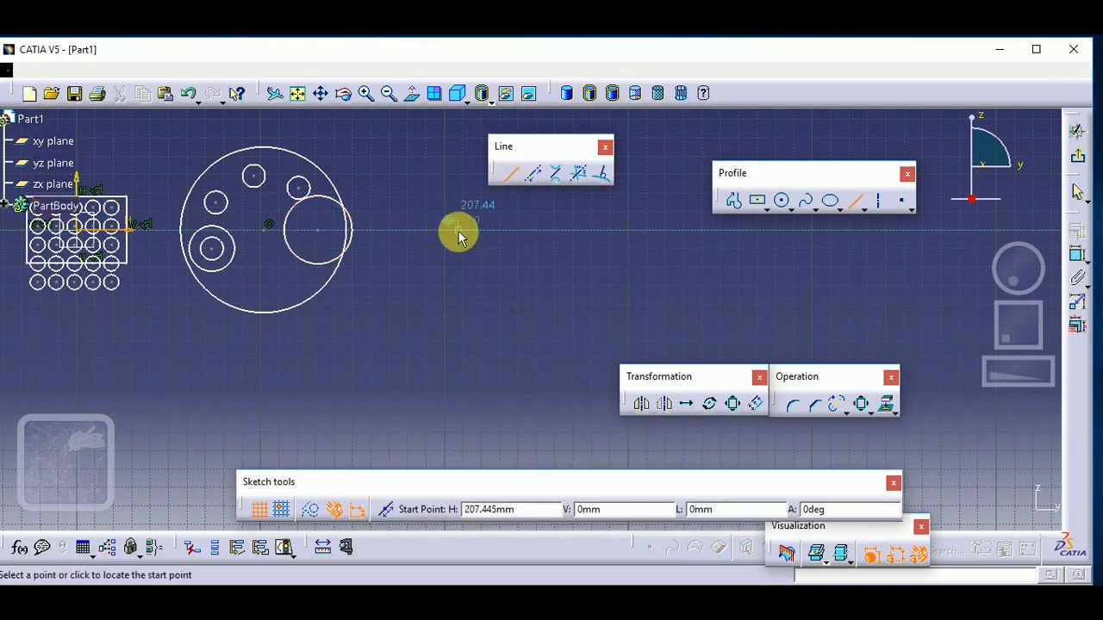
pyautogui.moveTo(458, 229); pyautogui.dragTo(380, 323, button='middle')
pyautogui.click(169, 249)
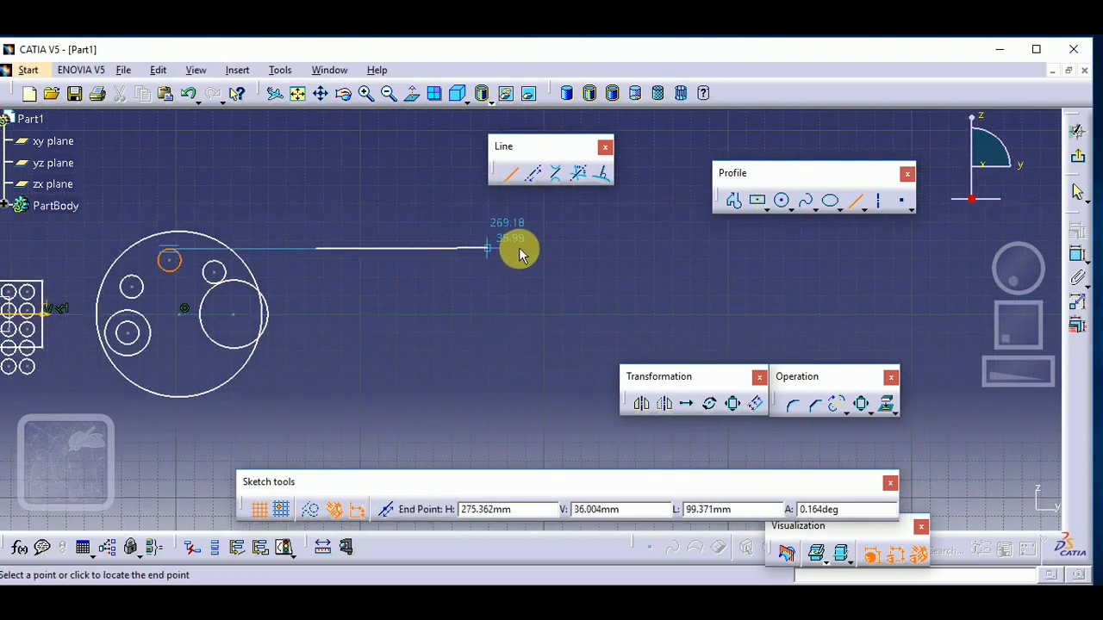
pyautogui.click(625, 250)
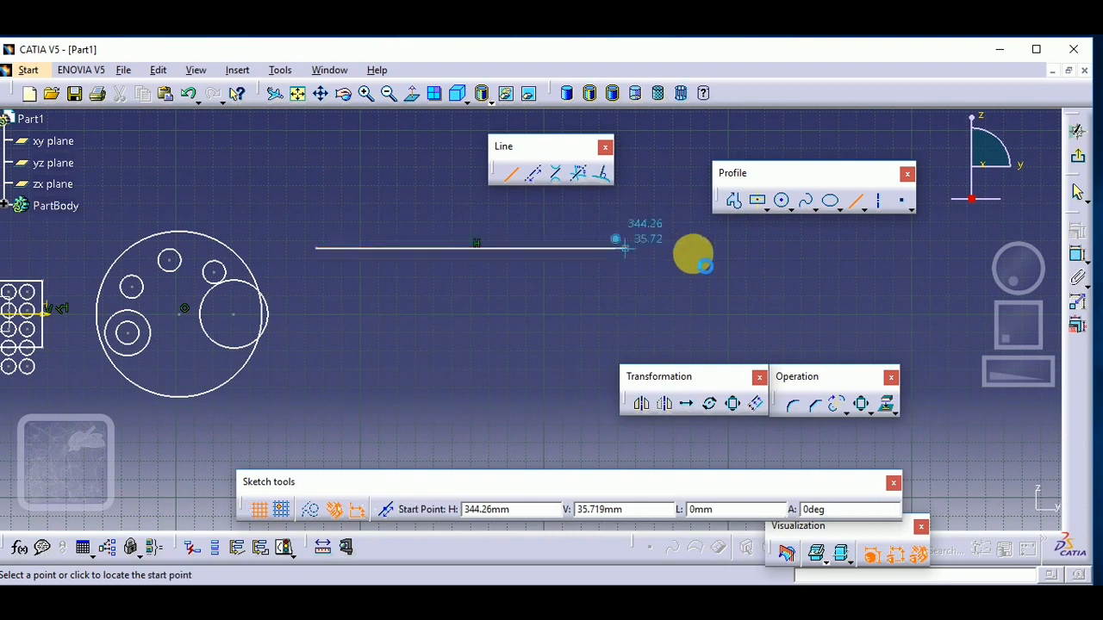
pyautogui.click(627, 311)
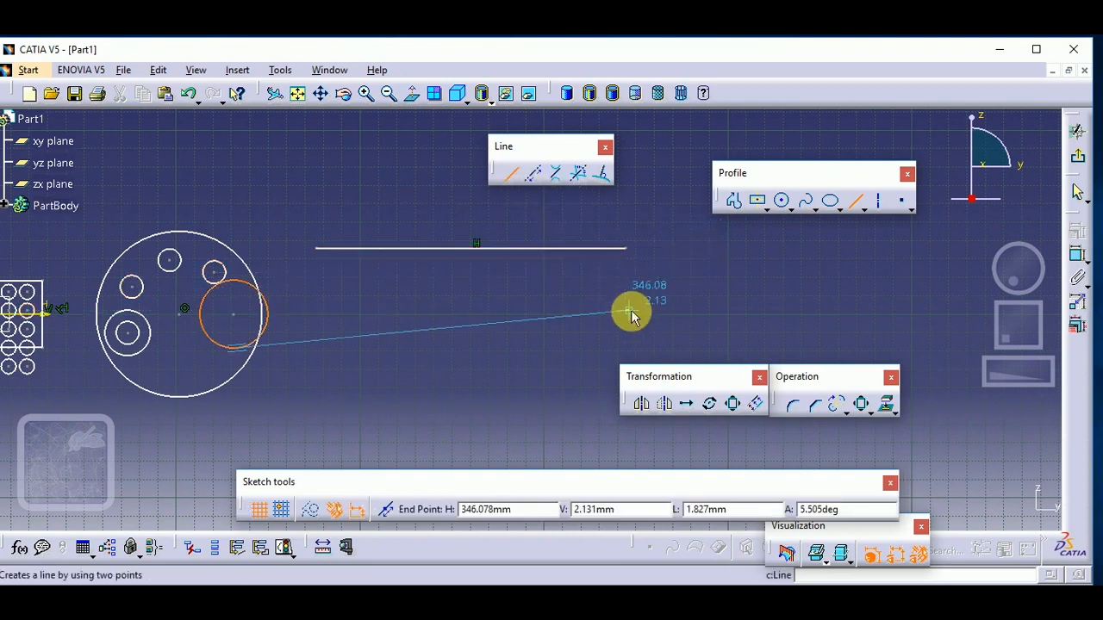
pyautogui.press('Escape')
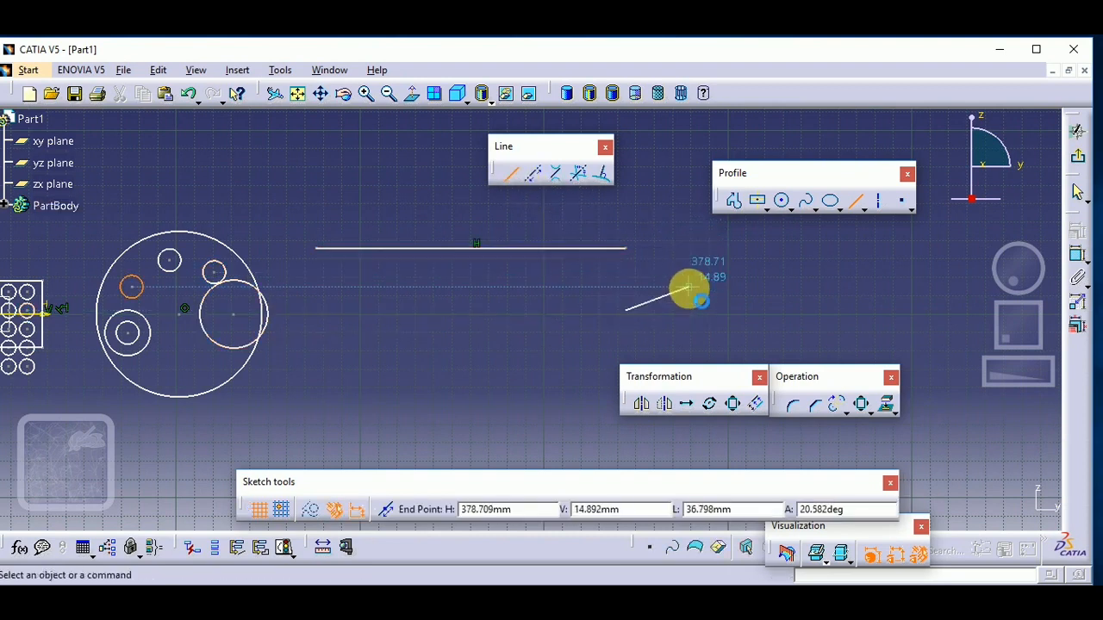
# - Offset the horizontal line downward with 10 instances at a 10 mm offset
pyautogui.click(758, 404)
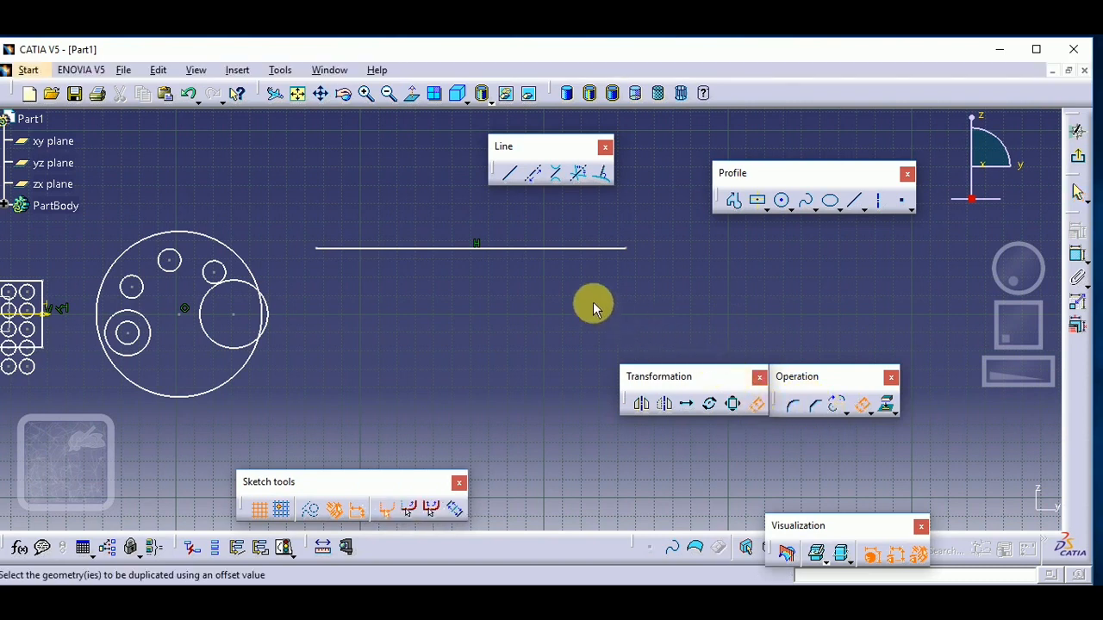
pyautogui.click(570, 249)
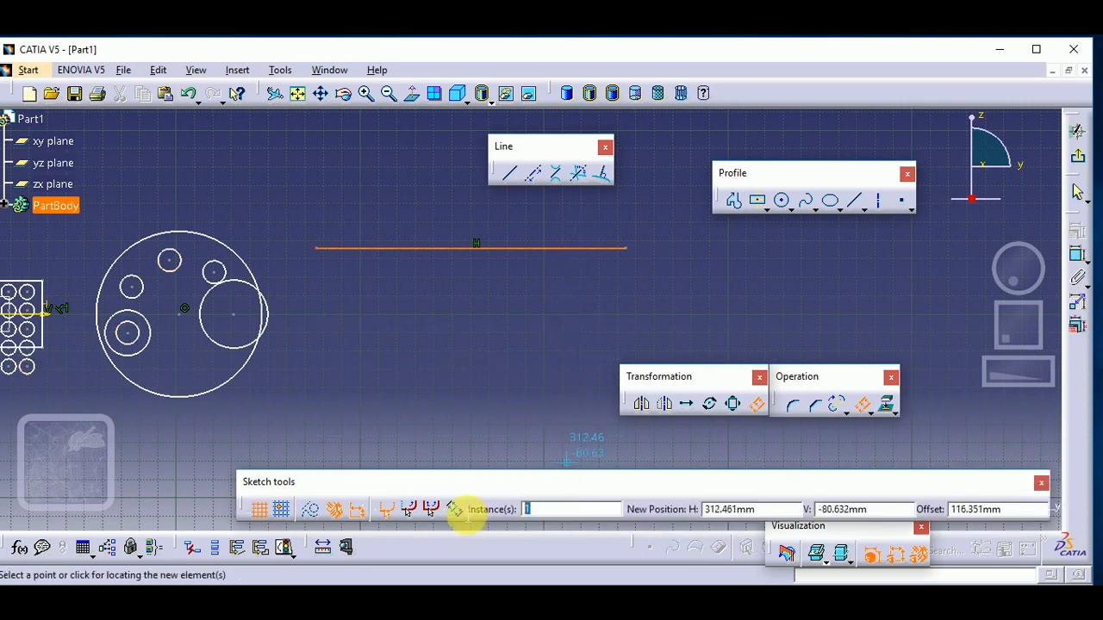
pyautogui.write('10')
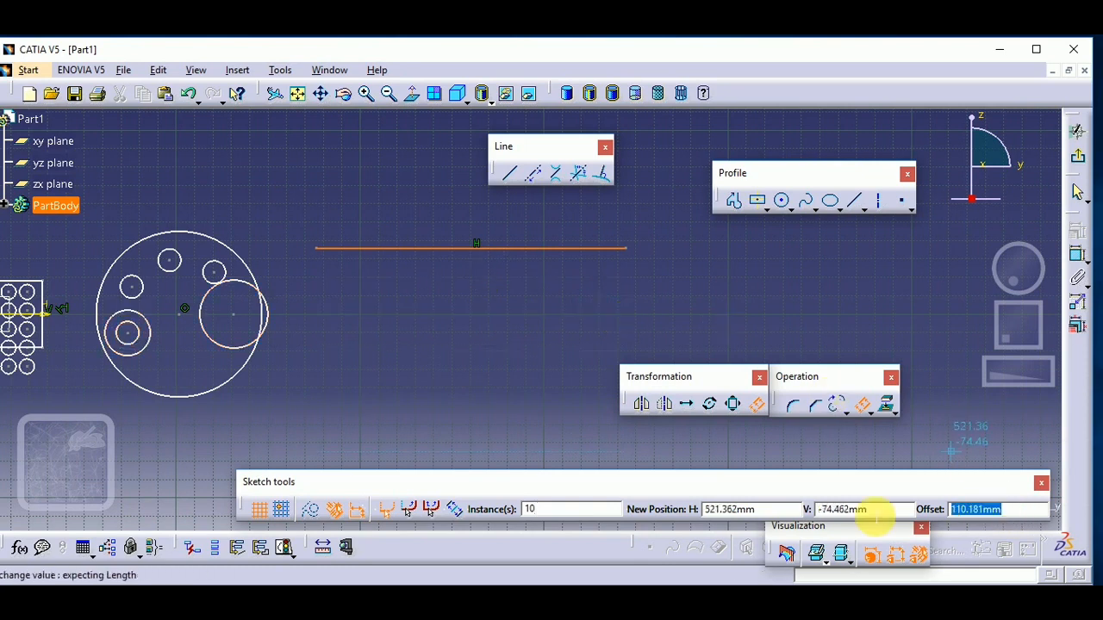
pyautogui.write('10')
pyautogui.press('Return')
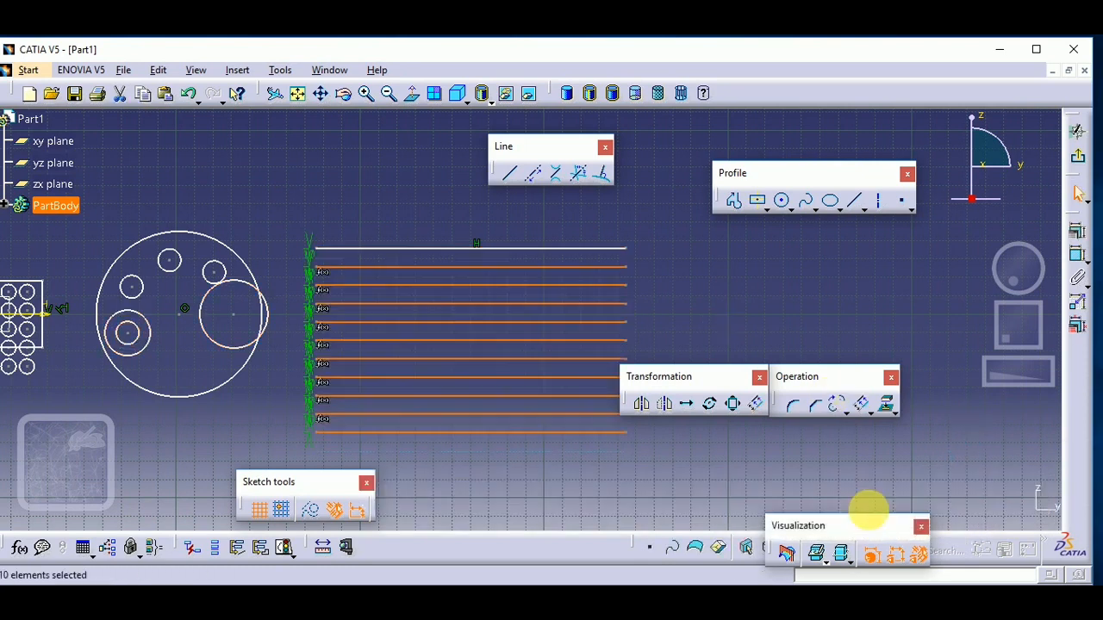
# - Examine the offset lines and the spacing dimensions between them at their left ends
pyautogui.moveTo(392, 327)
pyautogui.mouseDown(button='middle')
pyautogui.moveTo(485, 330)
pyautogui.moveTo(500, 254)
pyautogui.moveTo(476, 226)
pyautogui.mouseUp(button='middle')
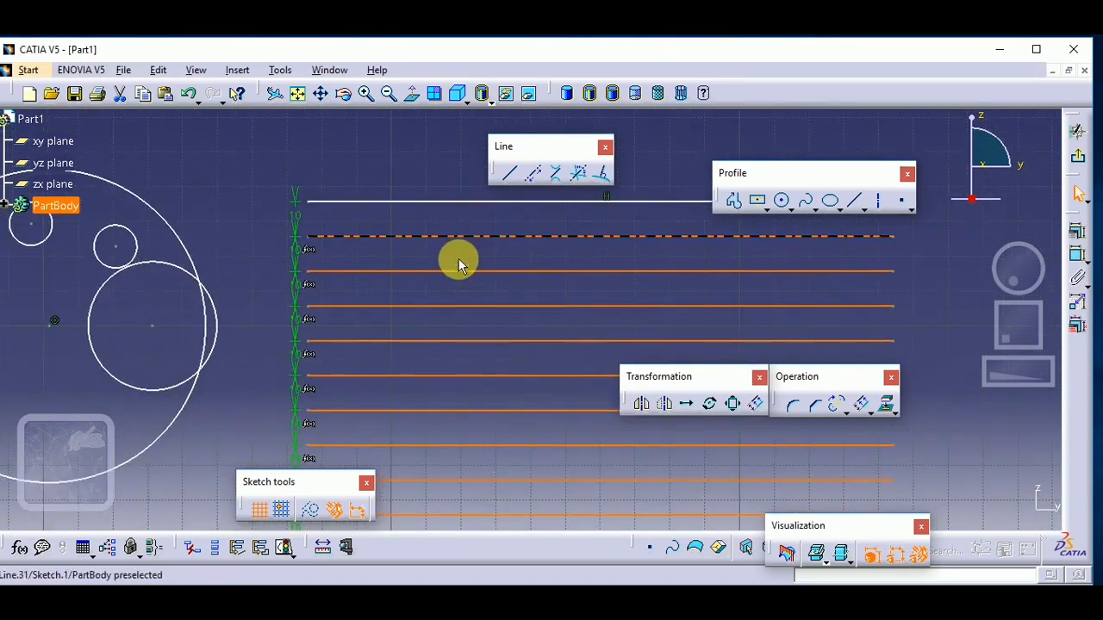
pyautogui.moveTo(459, 273)
pyautogui.mouseDown(button='middle')
pyautogui.moveTo(471, 399)
pyautogui.moveTo(441, 238)
pyautogui.mouseUp(button='middle')
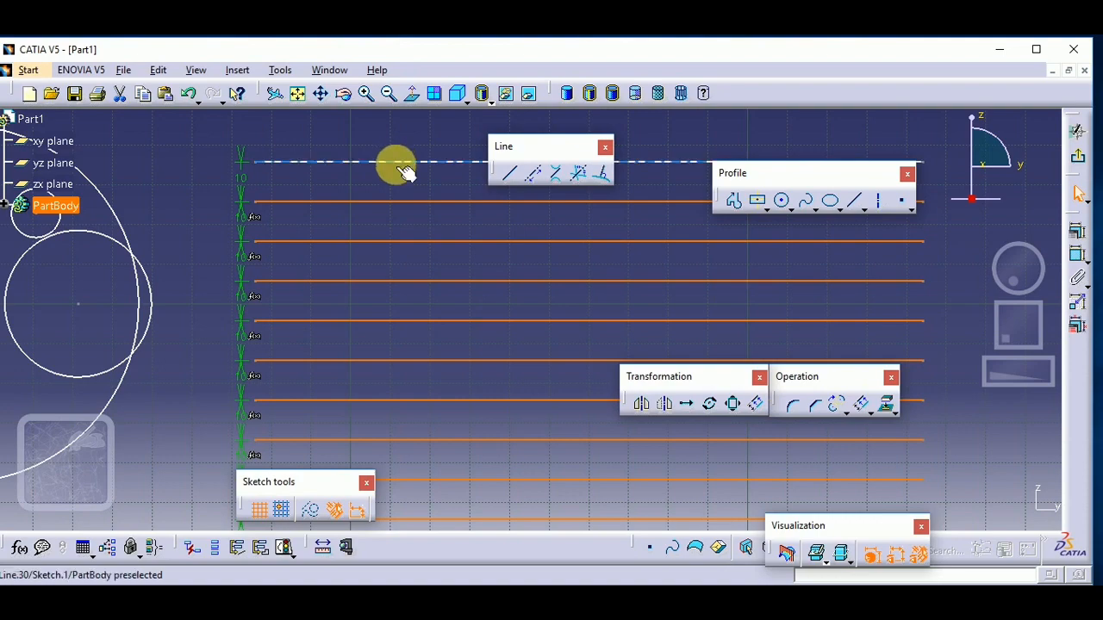
pyautogui.moveTo(369, 184)
pyautogui.mouseDown(button='middle')
pyautogui.moveTo(443, 227)
pyautogui.moveTo(454, 200)
pyautogui.mouseUp(button='middle')
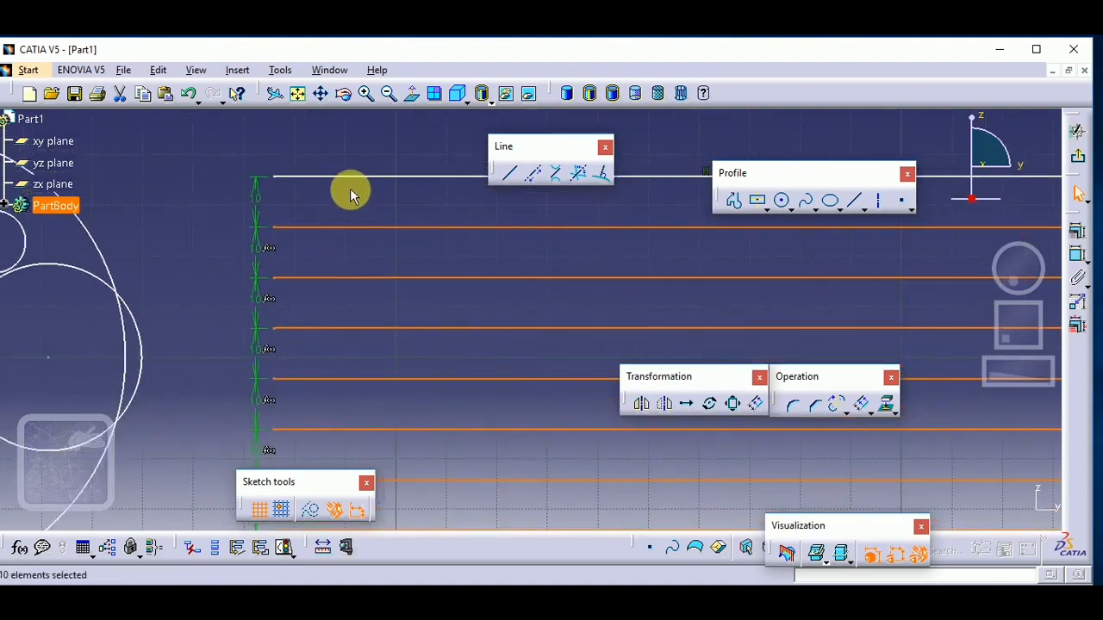
pyautogui.click(356, 215)
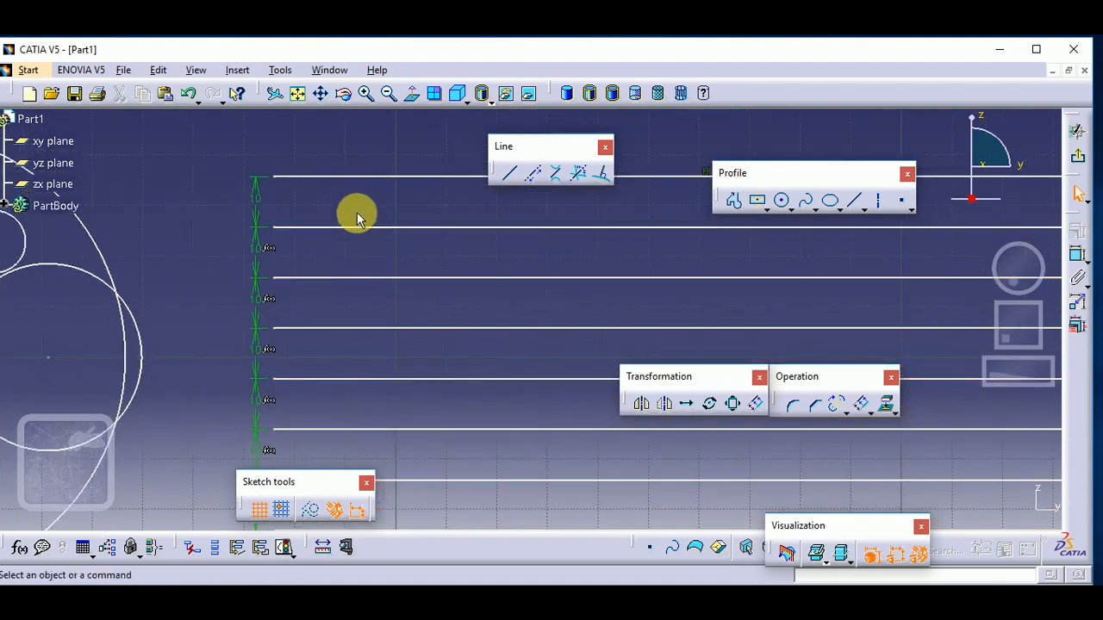
pyautogui.click(297, 228)
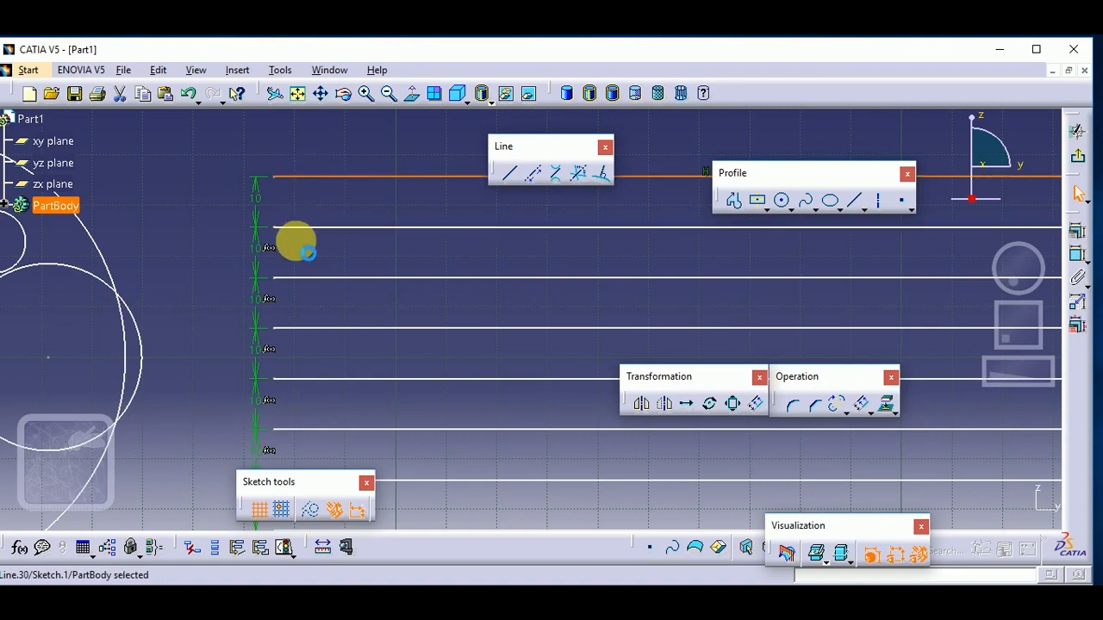
pyautogui.moveTo(290, 278)
pyautogui.mouseDown(button='middle')
pyautogui.moveTo(328, 299)
pyautogui.moveTo(313, 254)
pyautogui.moveTo(318, 308)
pyautogui.moveTo(337, 298)
pyautogui.moveTo(328, 271)
pyautogui.moveTo(345, 178)
pyautogui.moveTo(364, 180)
pyautogui.moveTo(366, 205)
pyautogui.mouseUp(button='middle')
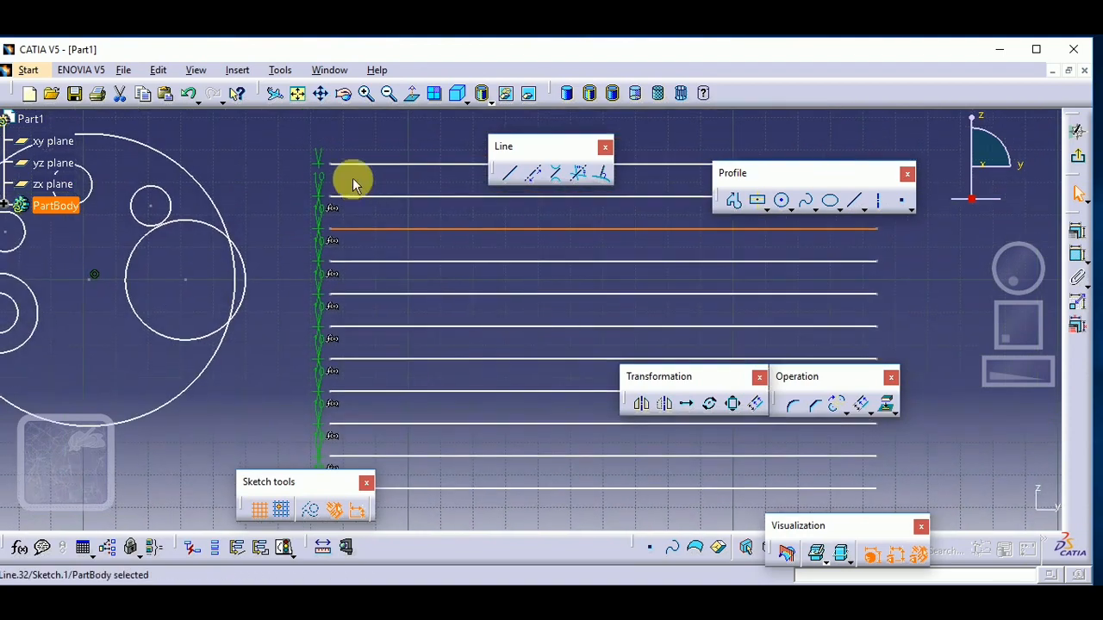
# - Move the floating Transformation toolbar below the Operation toolbar and close it
pyautogui.moveTo(360, 295)
pyautogui.mouseDown(button='middle')
pyautogui.moveTo(332, 236)
pyautogui.moveTo(350, 270)
pyautogui.mouseUp(button='middle')
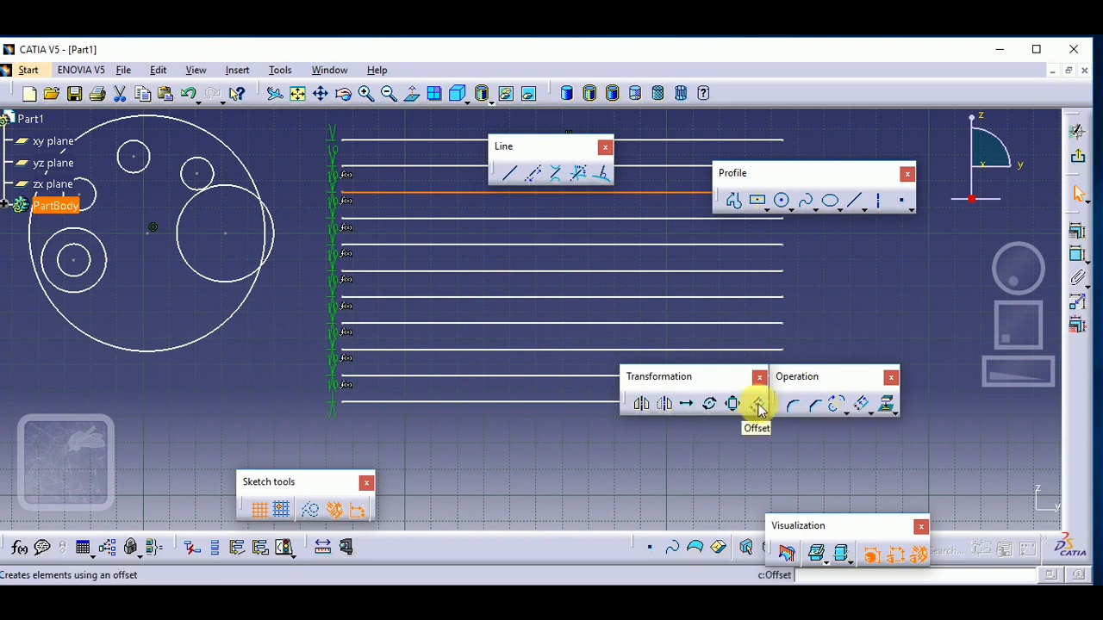
pyautogui.moveTo(661, 377); pyautogui.dragTo(739, 423)
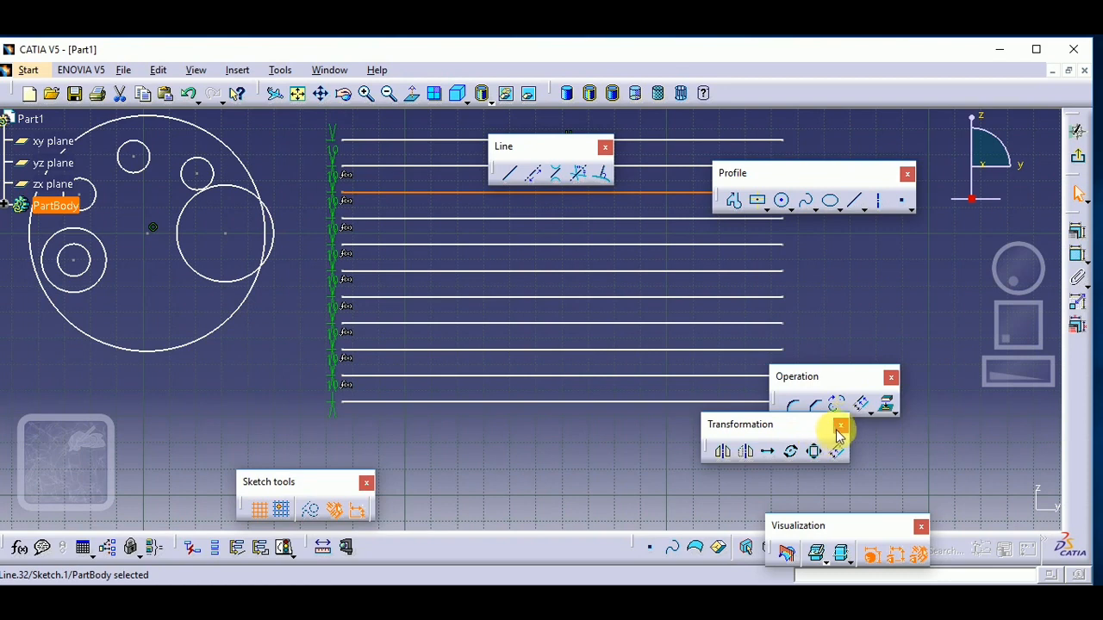
pyautogui.click(840, 426)
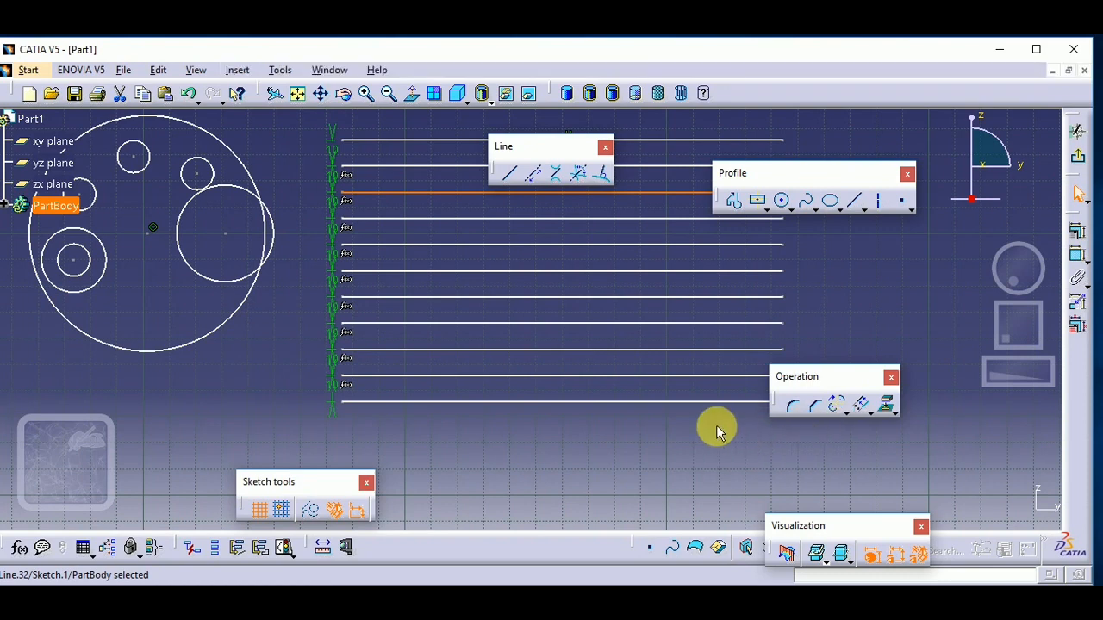